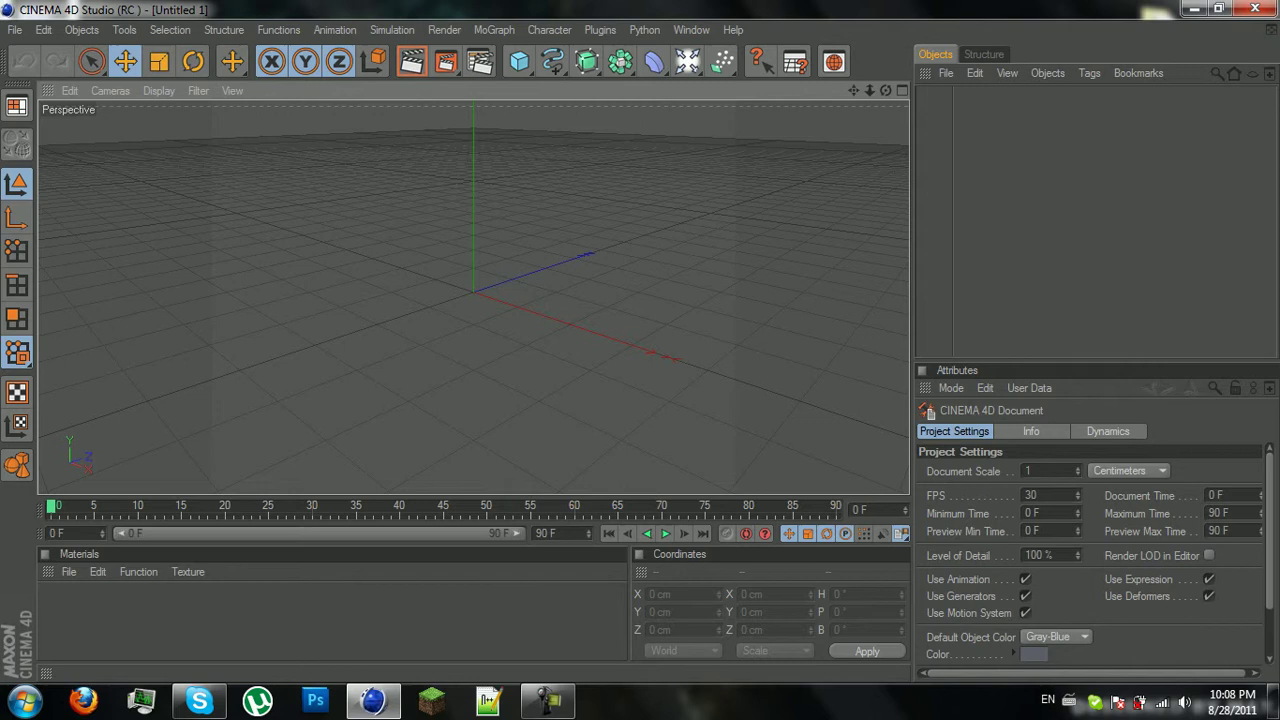
# - Create a new material and open it in the Material Editor
pyautogui.doubleClick(250, 618)
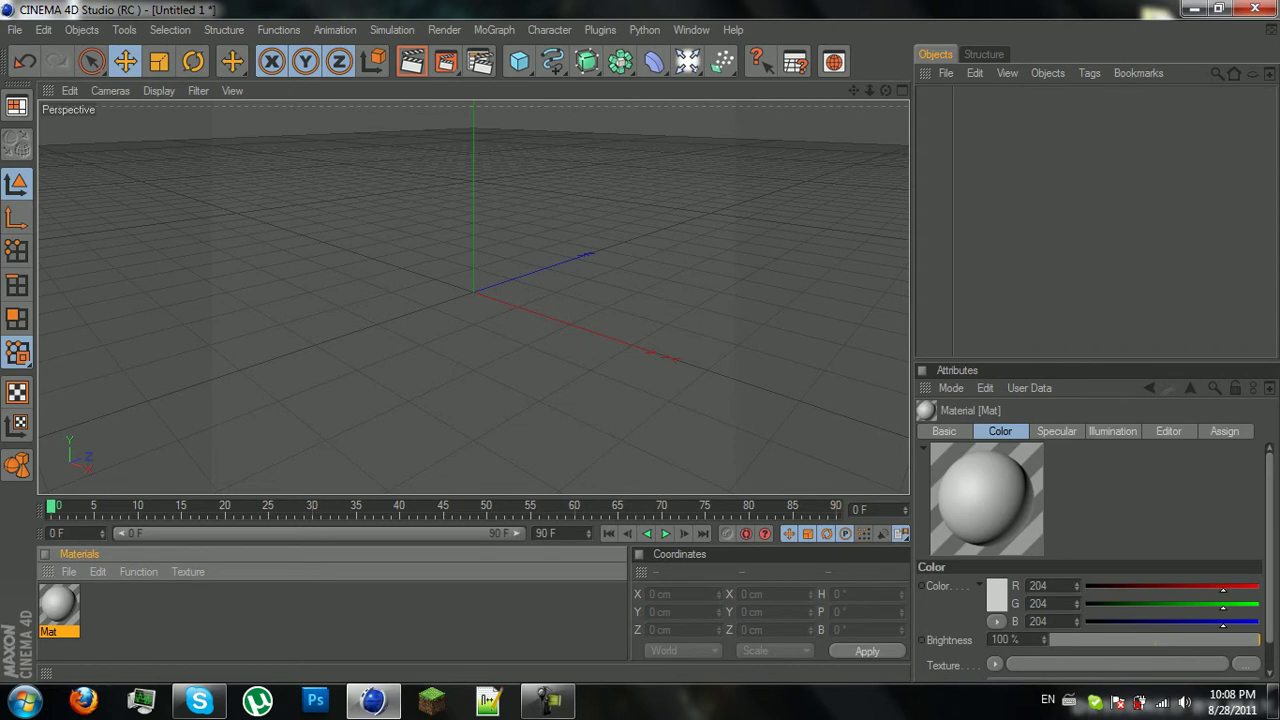
pyautogui.click(68, 571)
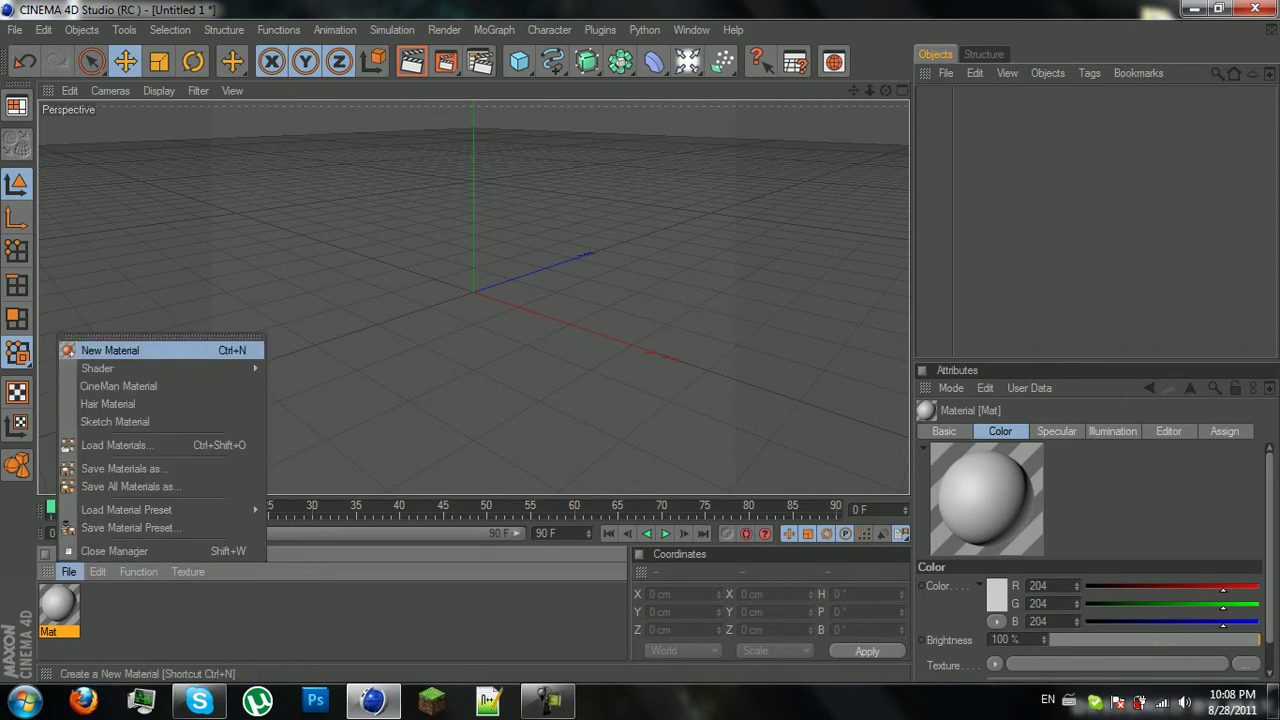
pyautogui.click(138, 572)
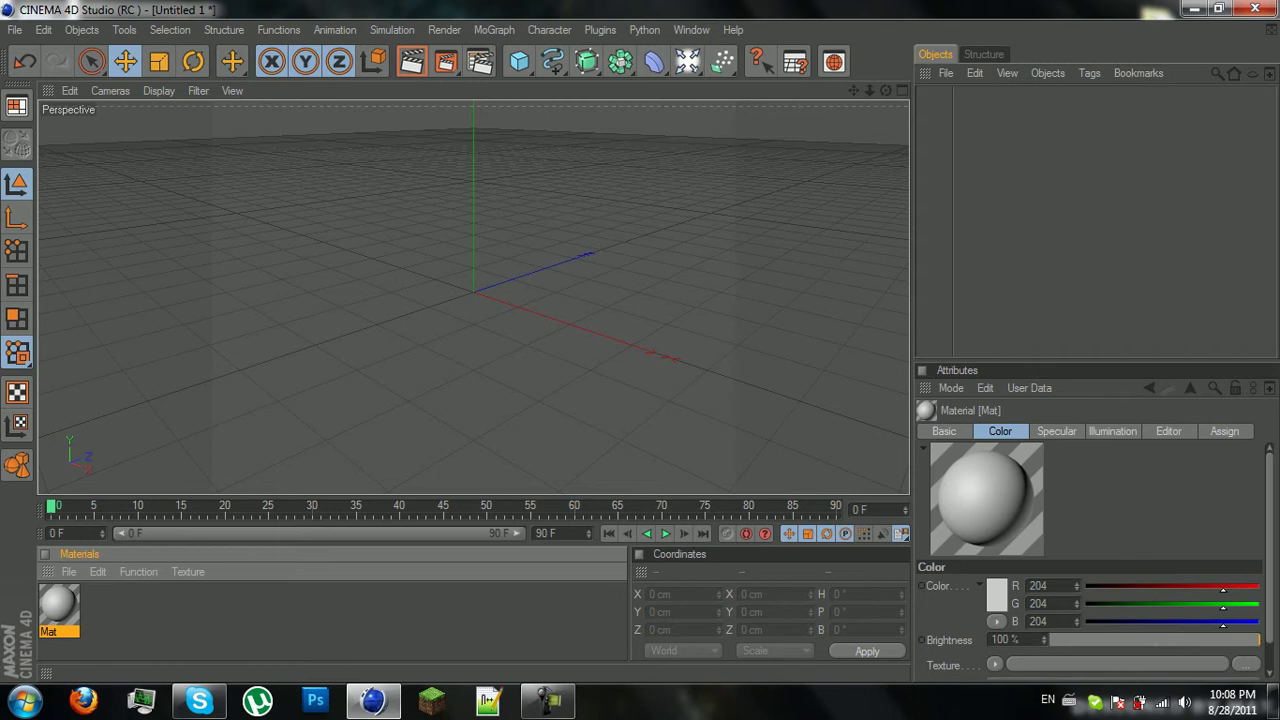
pyautogui.doubleClick(59, 606)
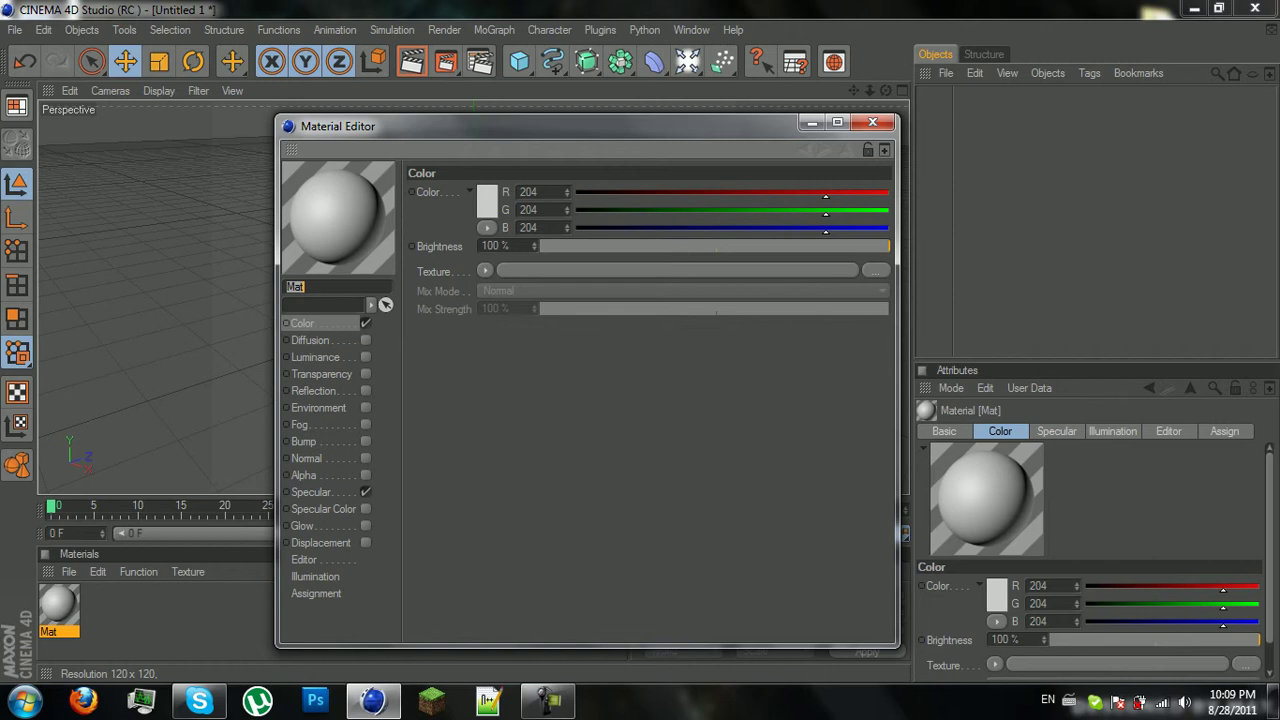
# - Try the Double Torus (Soft Shadow) and Knot (Soft Shadow) shapes for the material preview
pyautogui.rightClick(323, 222)
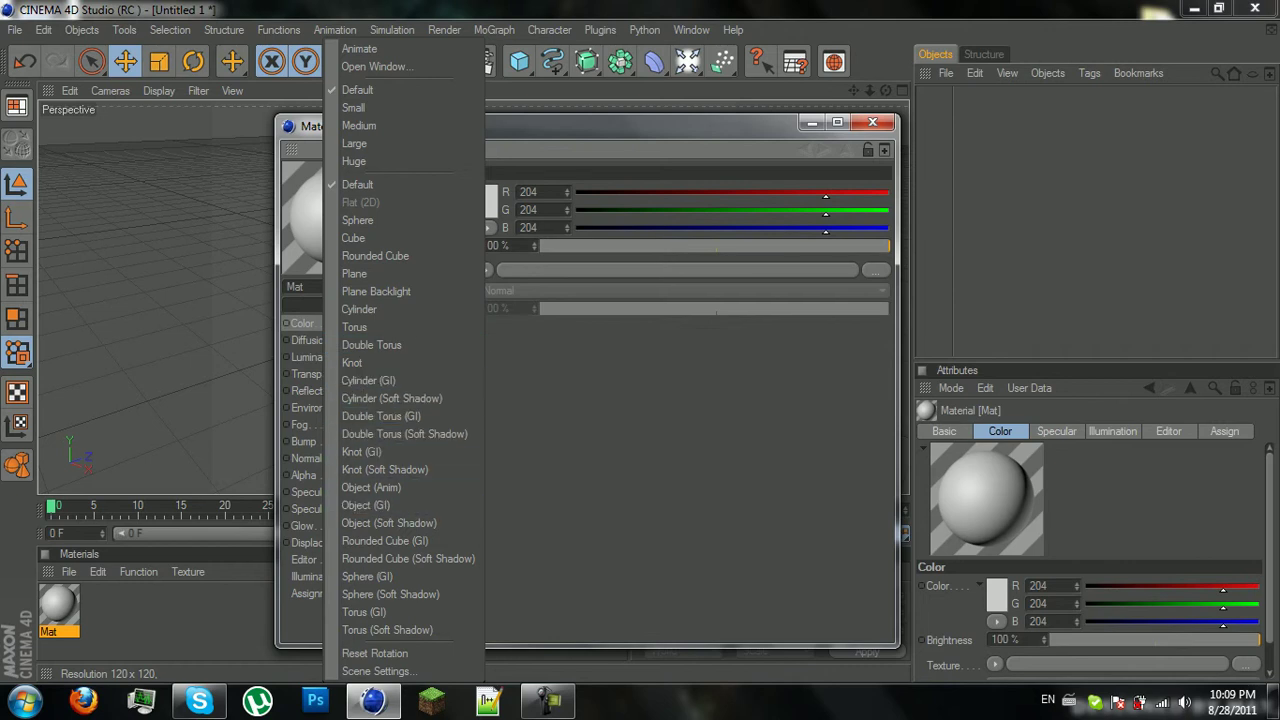
pyautogui.press('Escape')
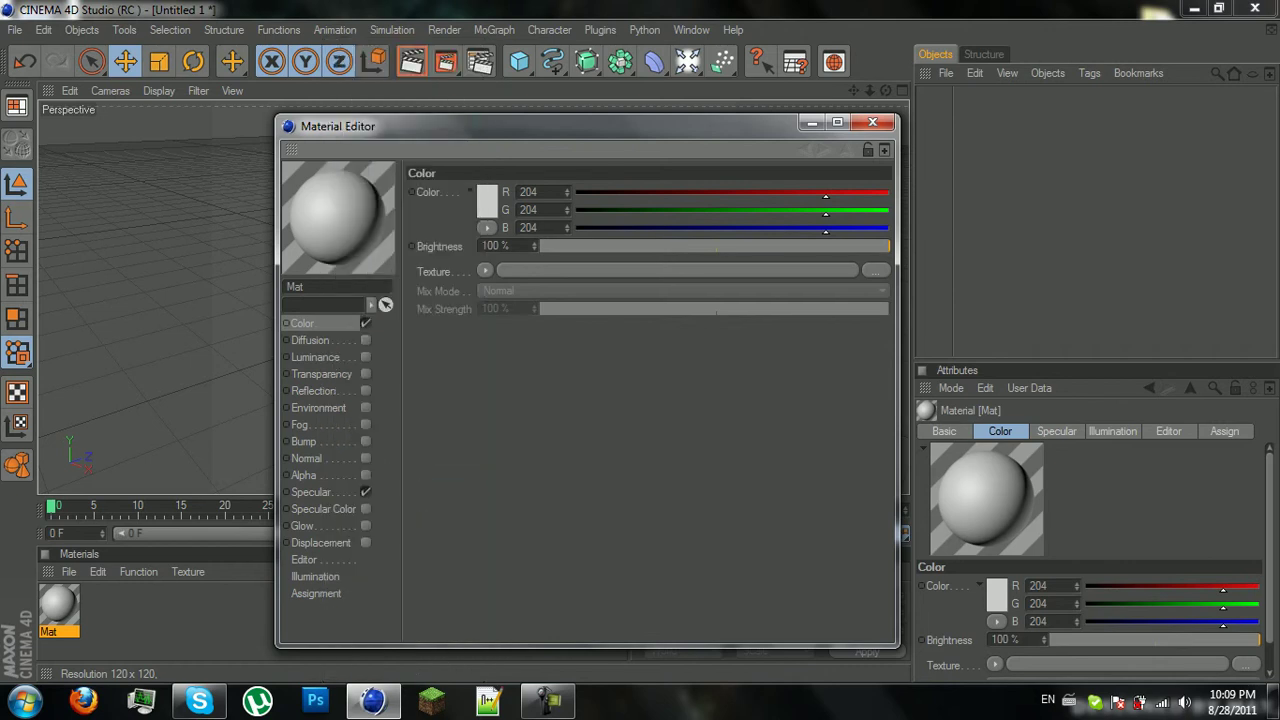
pyautogui.rightClick(333, 218)
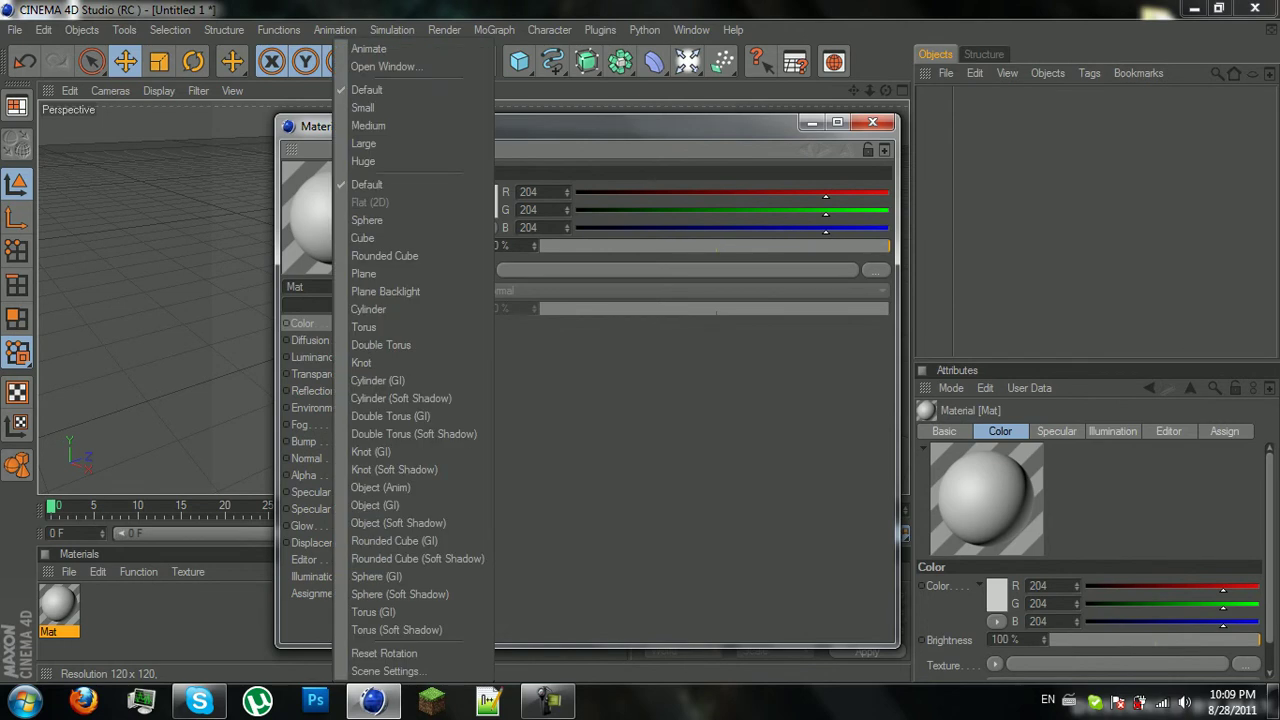
pyautogui.press('Escape')
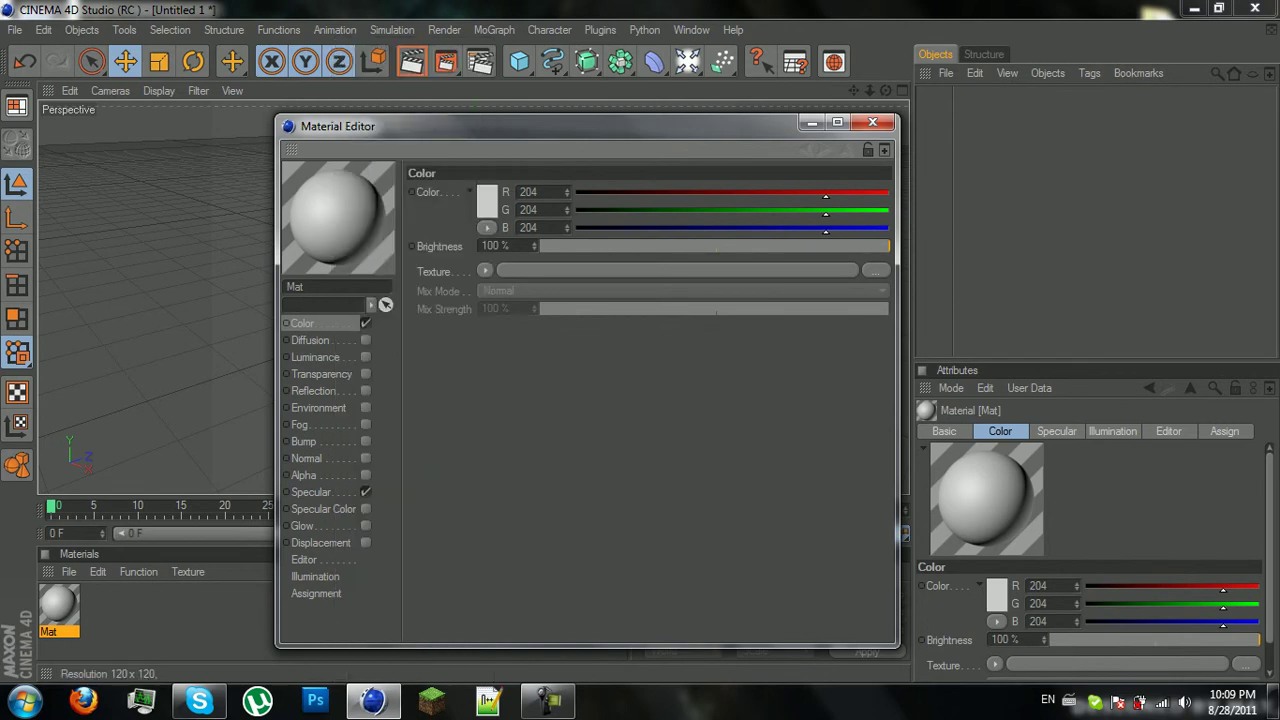
pyautogui.rightClick(336, 215)
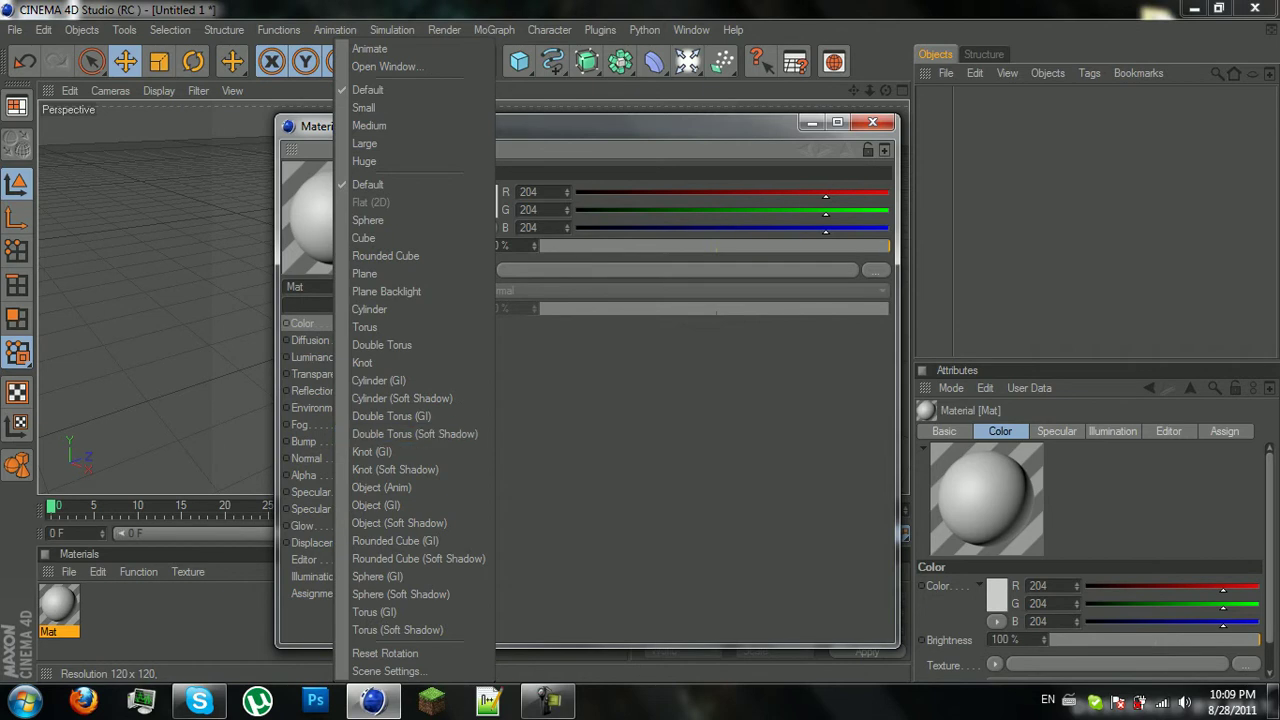
pyautogui.click(414, 434)
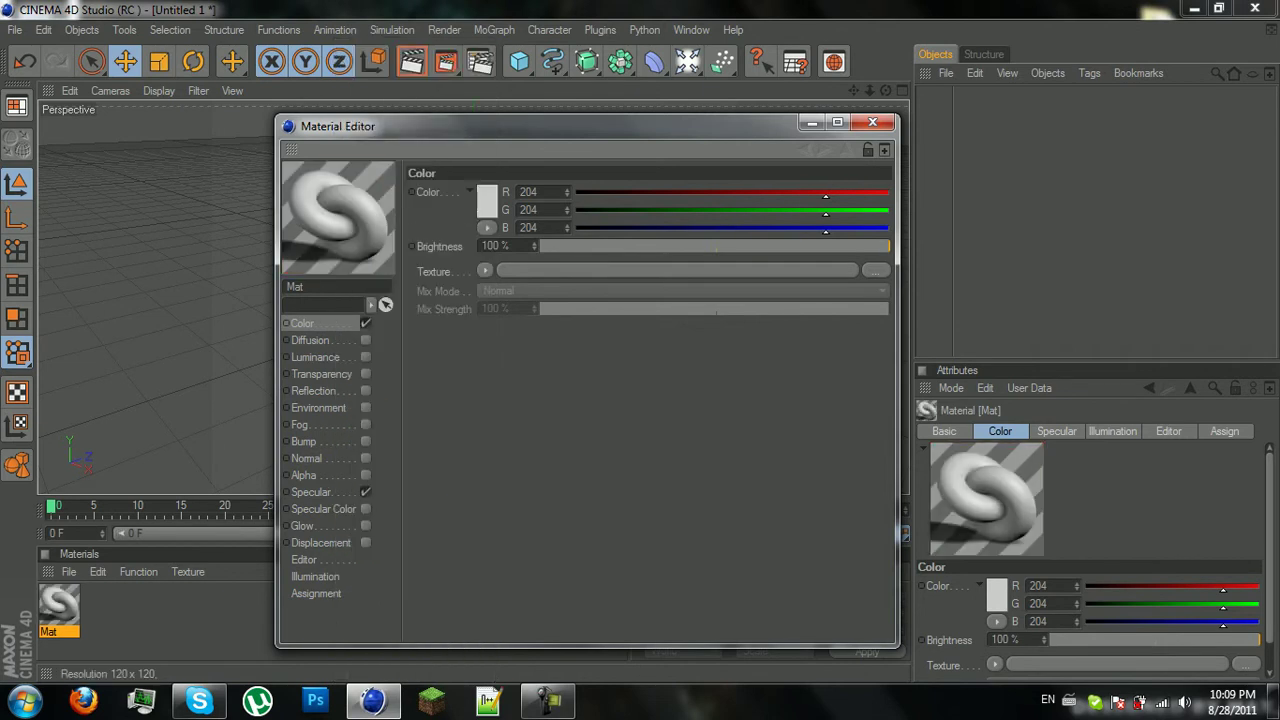
pyautogui.rightClick(368, 230)
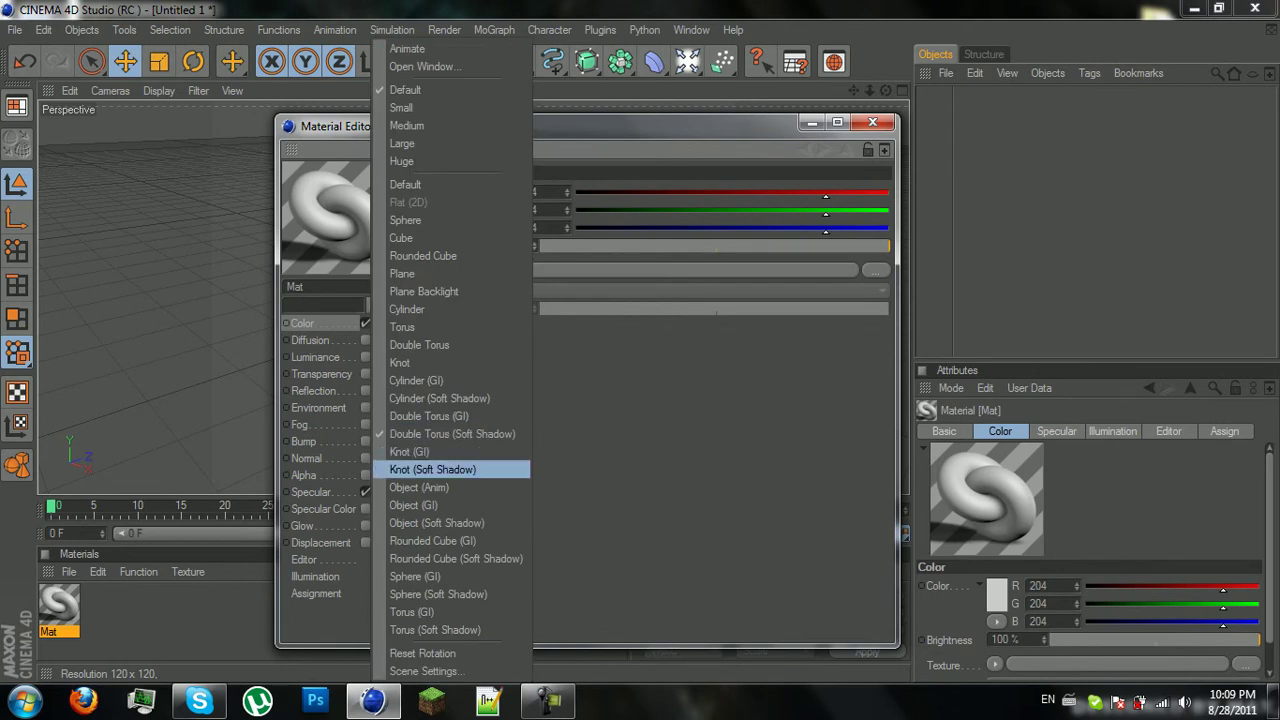
pyautogui.click(432, 469)
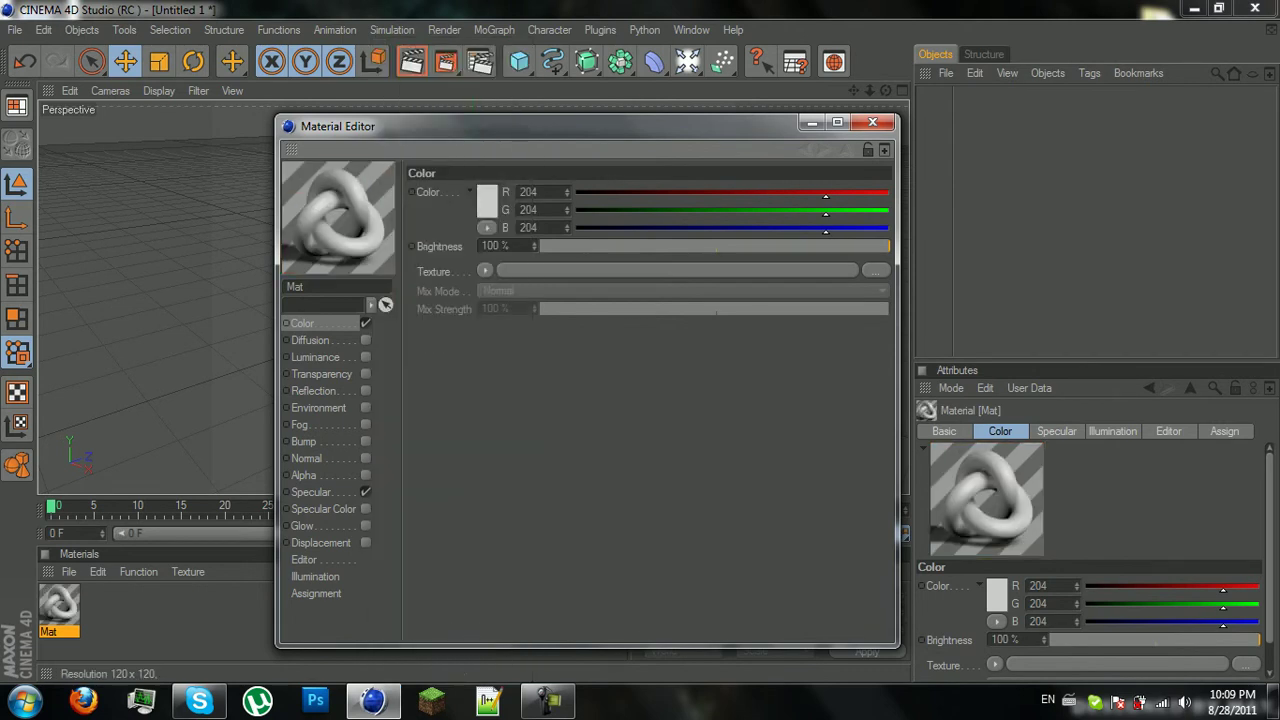
# - Set the material preview shape to Object (Soft Shadow)
pyautogui.rightClick(352, 230)
pyautogui.click(412, 523)
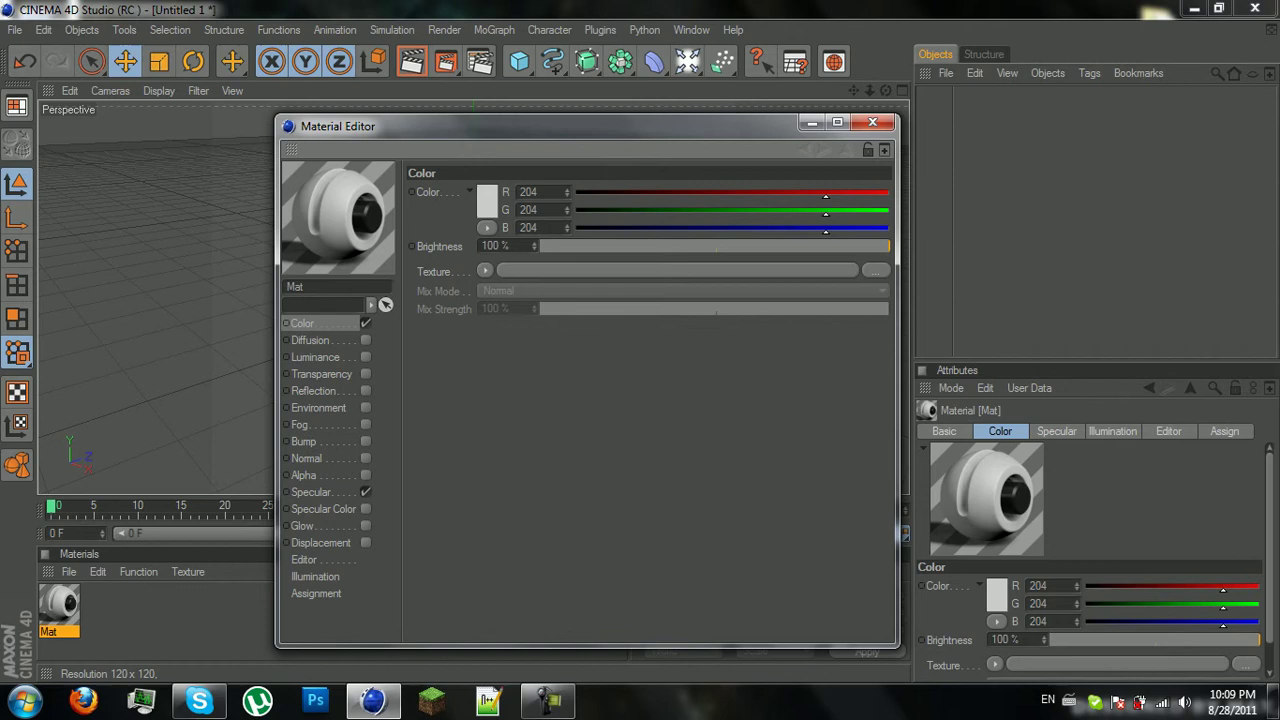
pyautogui.rightClick(338, 220)
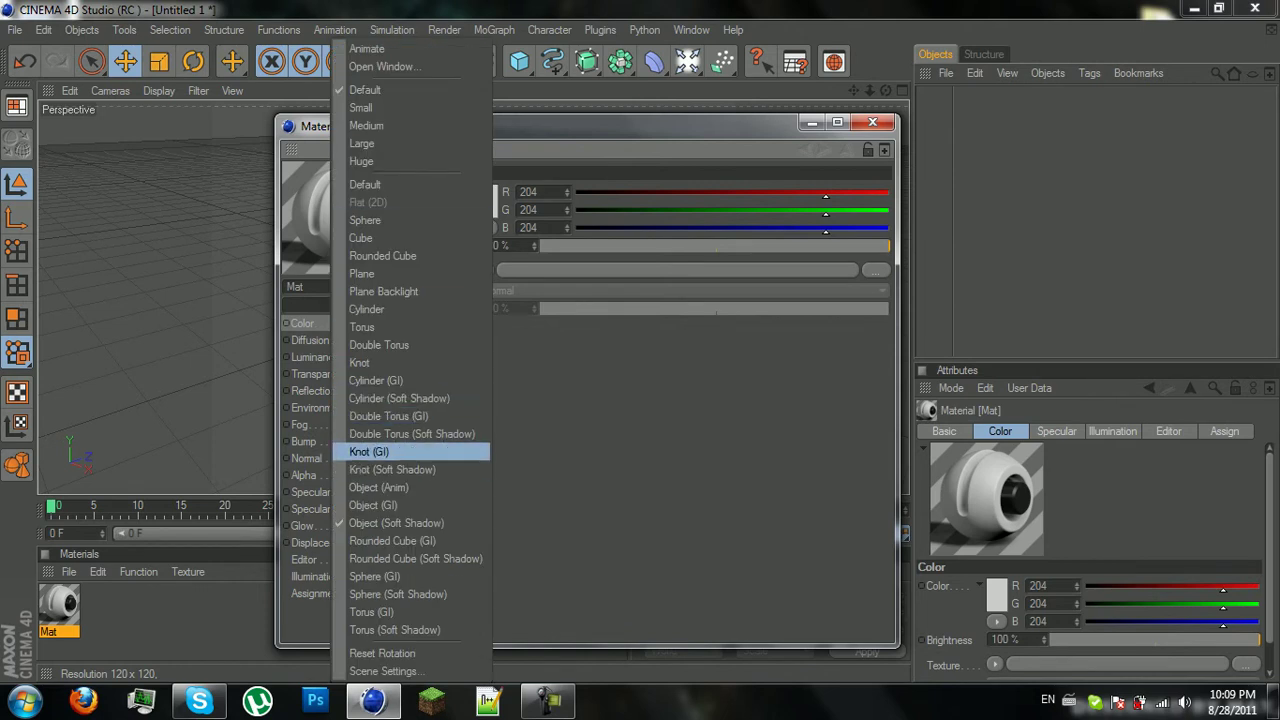
pyautogui.press('Escape')
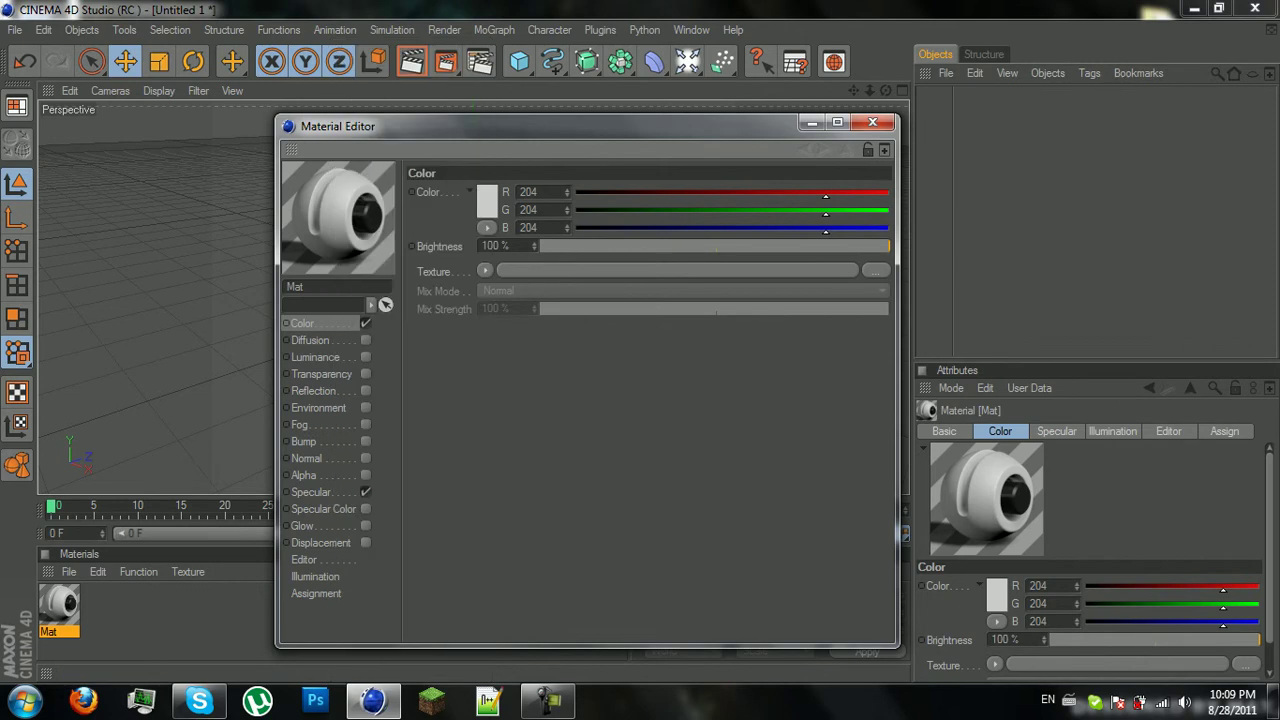
pyautogui.click(484, 270)
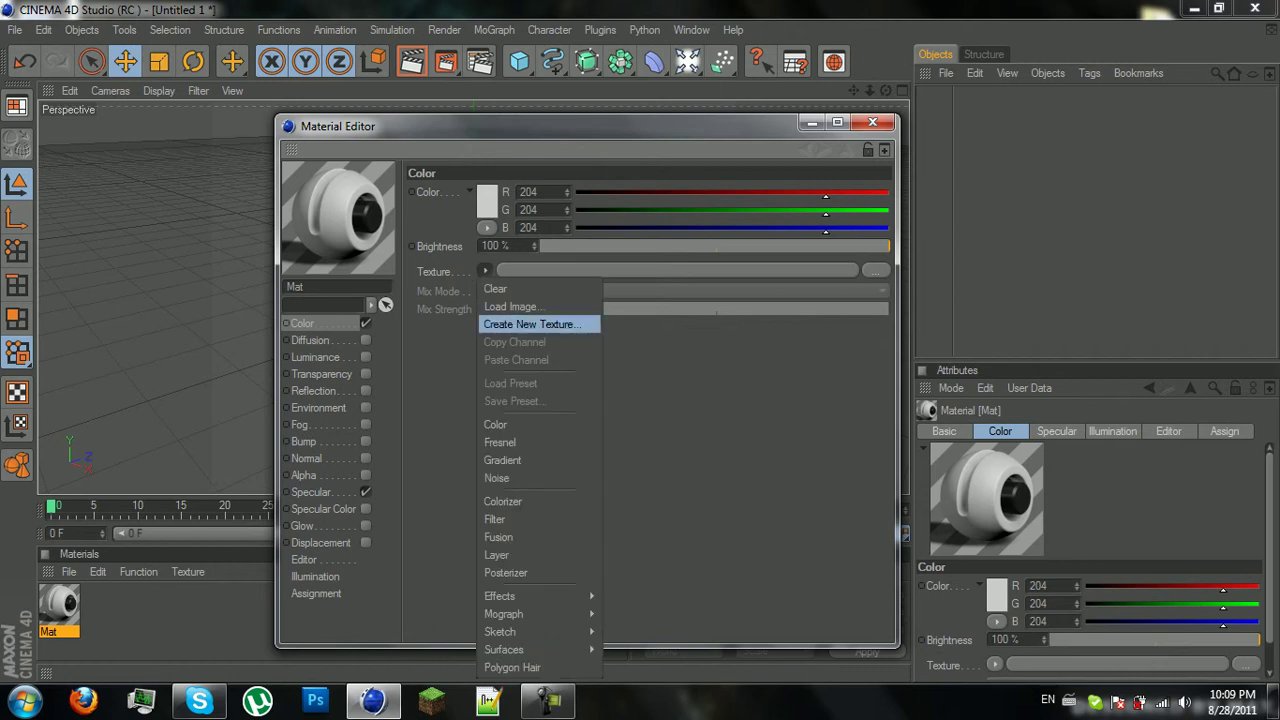
pyautogui.press('Escape')
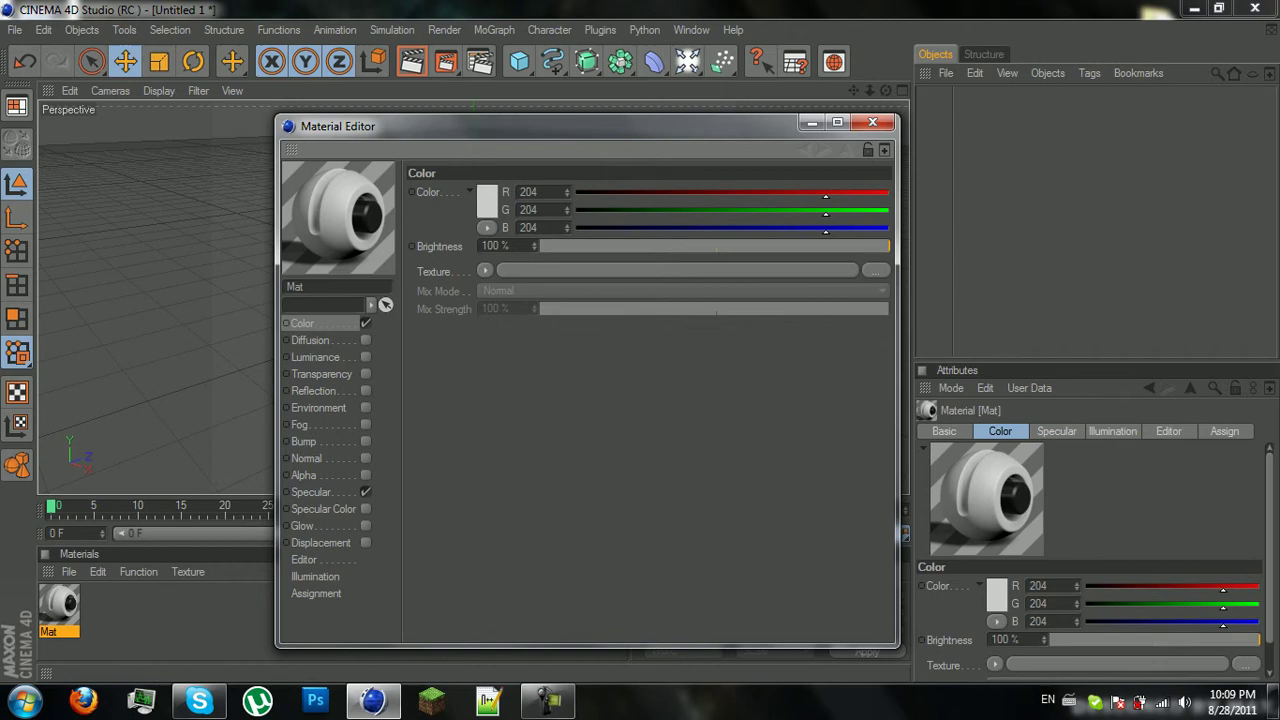
pyautogui.click(484, 270)
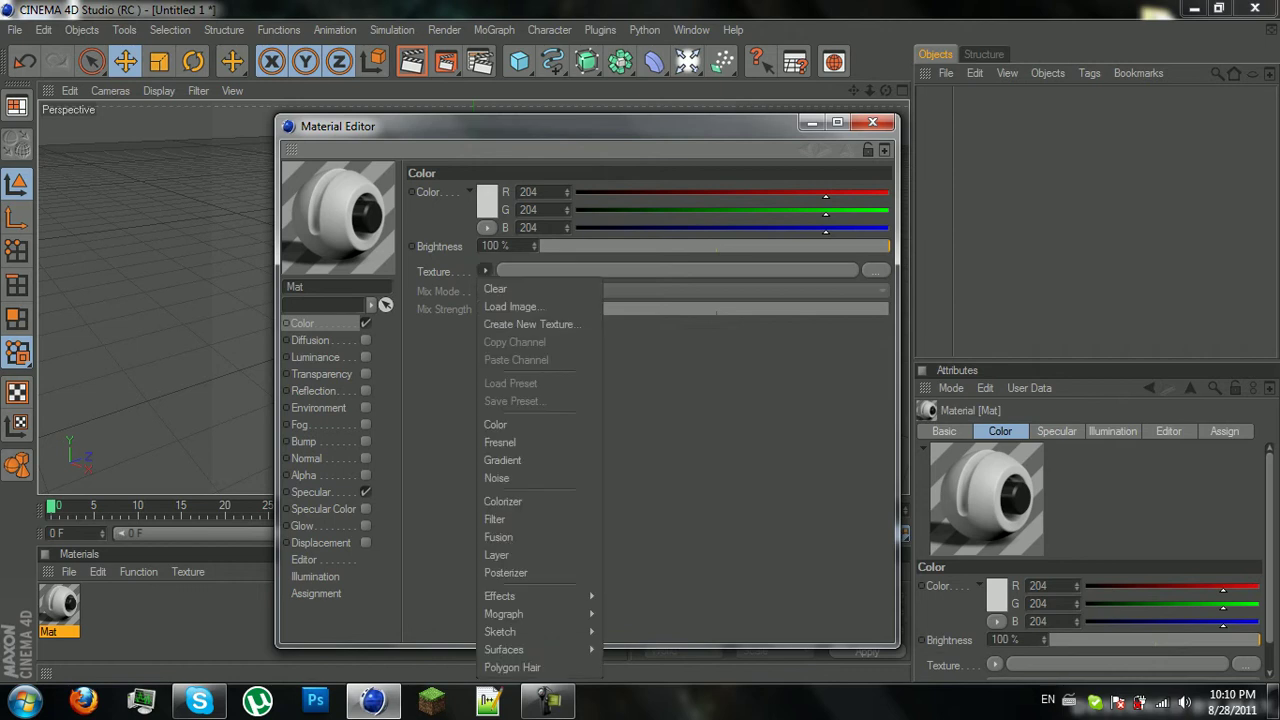
pyautogui.press('Escape')
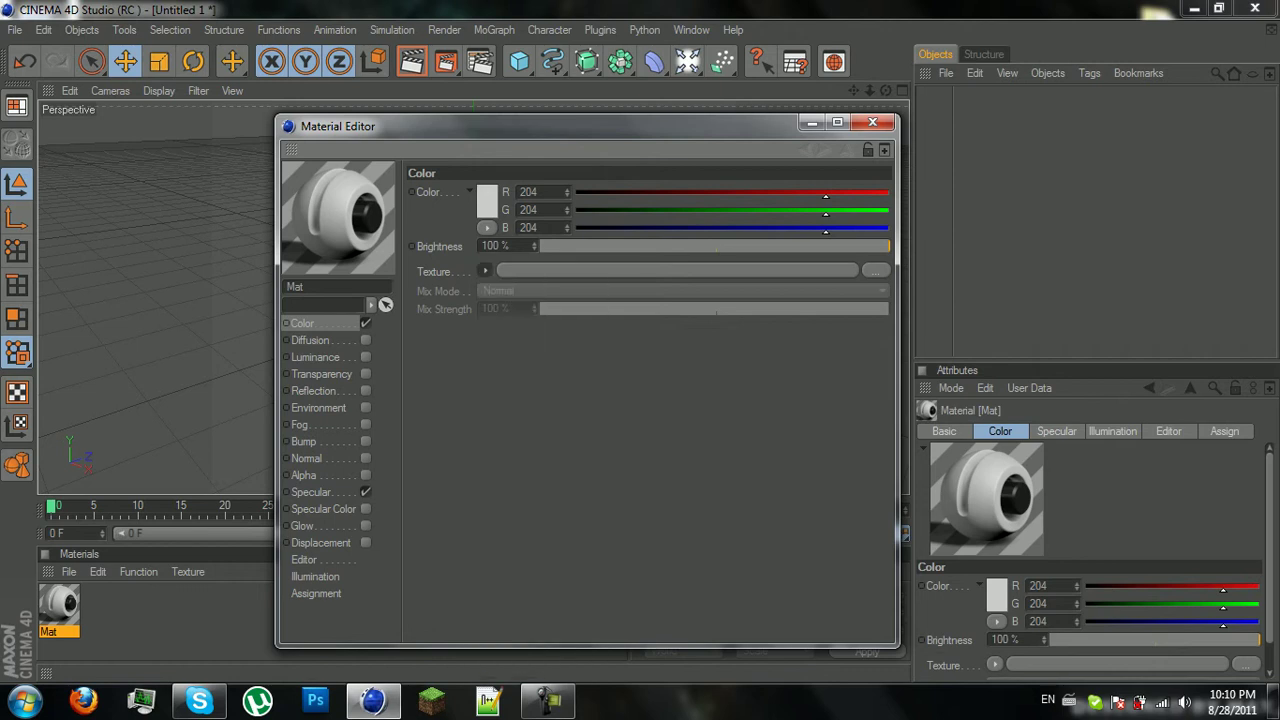
# - Load the image Metal - 2 from the desktop's GFX\Textures folder as the color texture, without copying it to the document location
pyautogui.click(484, 270)
pyautogui.click(510, 306)
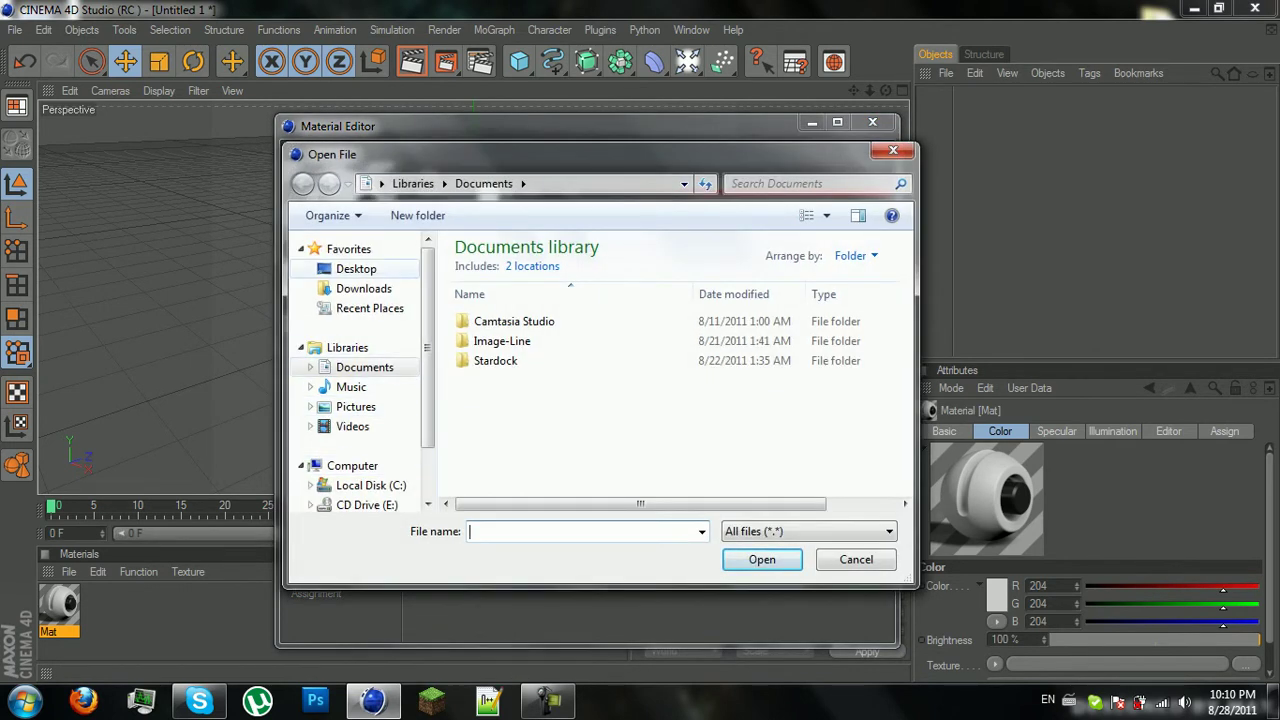
pyautogui.click(356, 269)
pyautogui.click(570, 424)
pyautogui.scroll(-2, 570, 424)
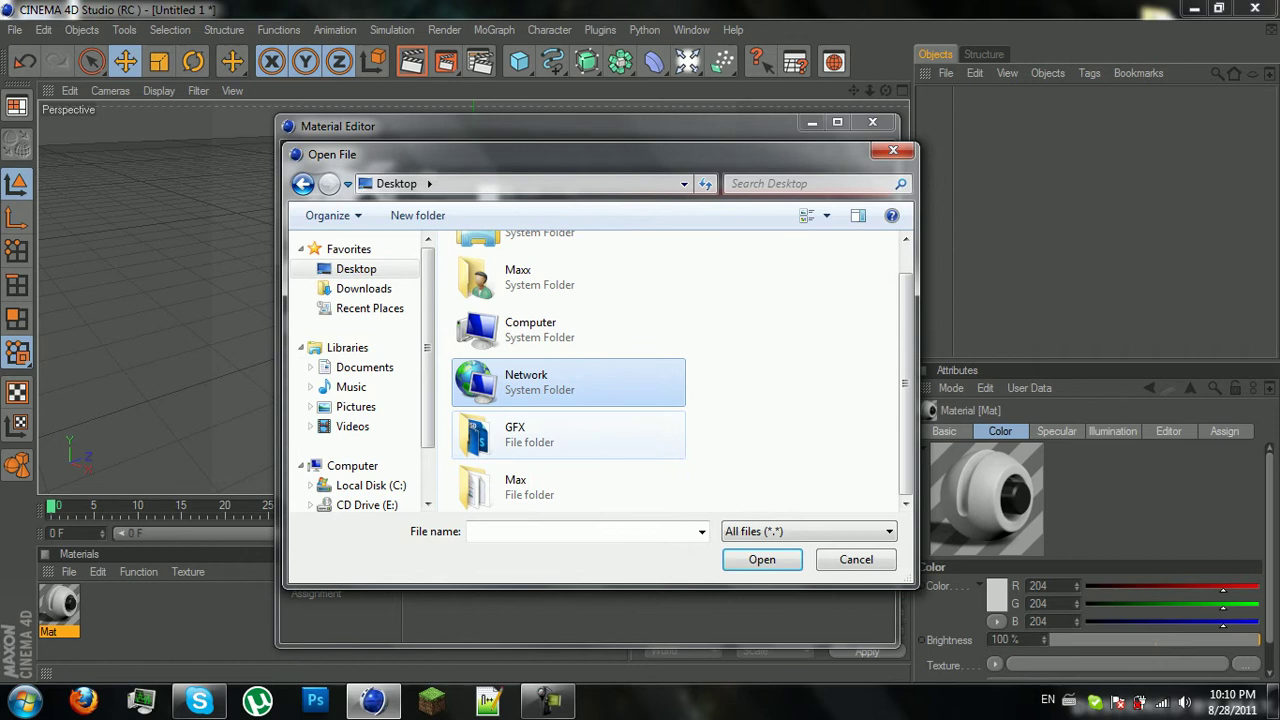
pyautogui.scroll(2, 570, 400)
pyautogui.scroll(-1, 565, 400)
pyautogui.doubleClick(515, 440)
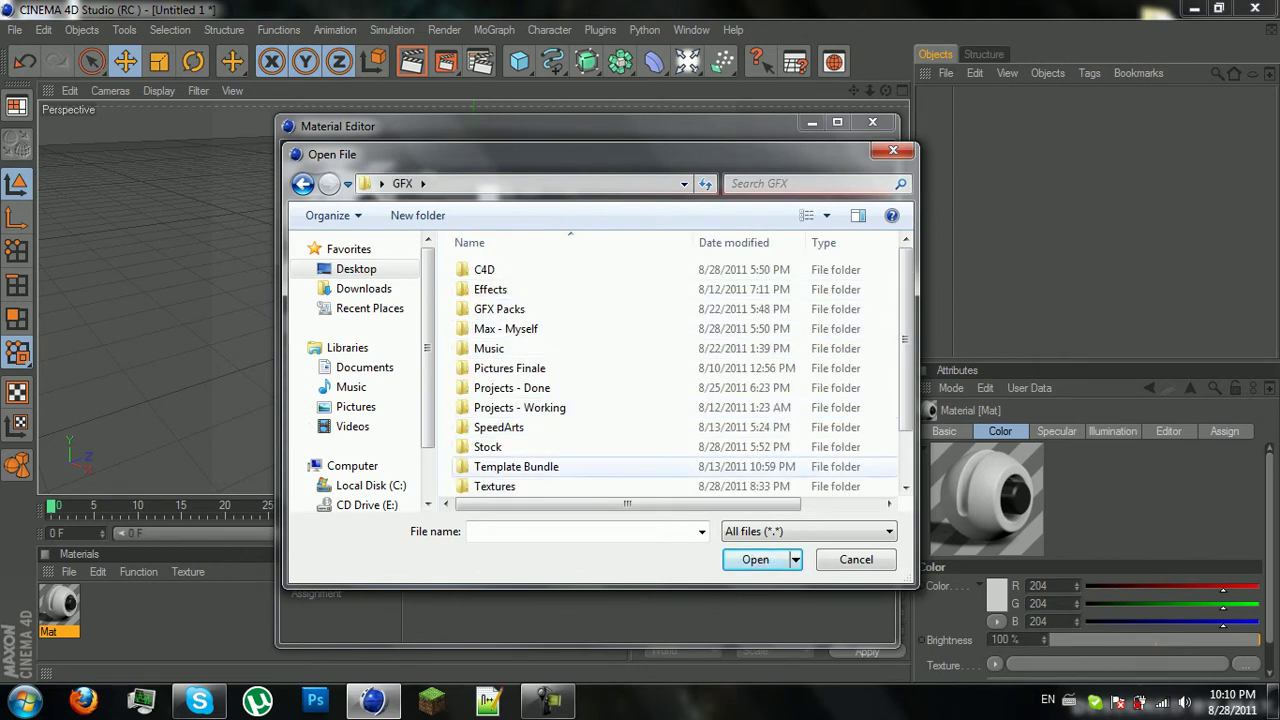
pyautogui.scroll(-1, 495, 446)
pyautogui.doubleClick(495, 447)
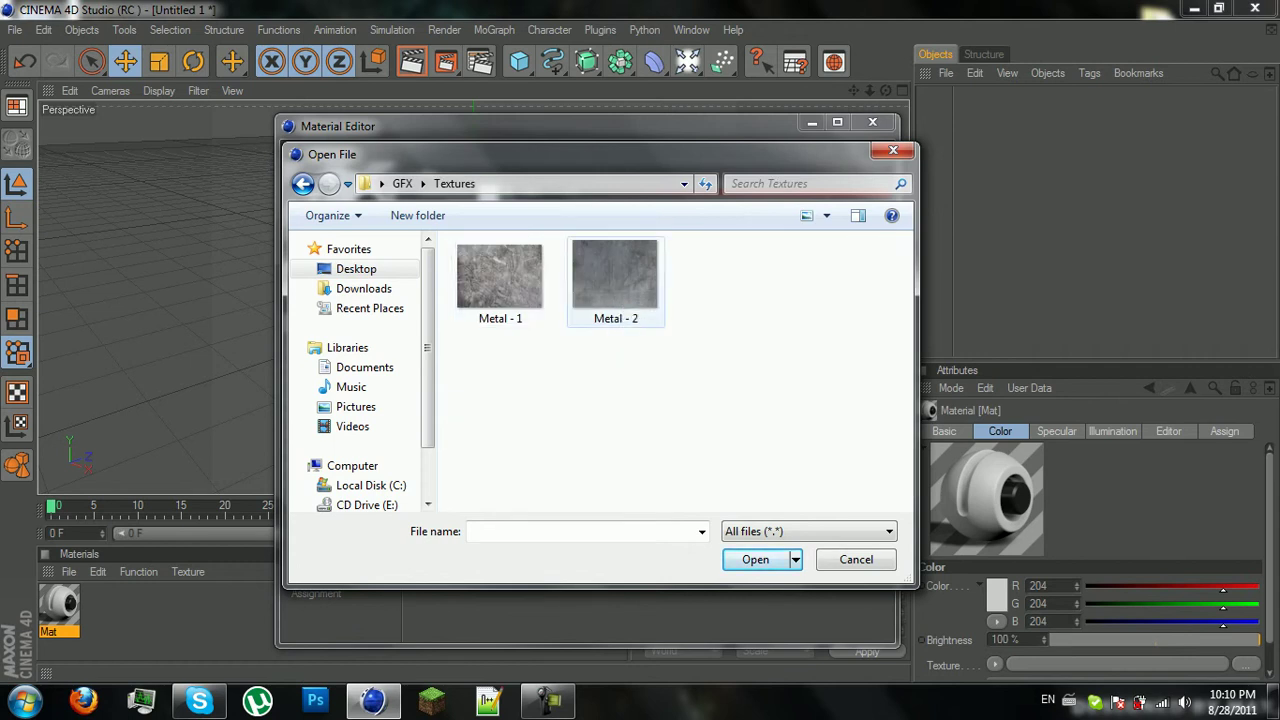
pyautogui.doubleClick(615, 278)
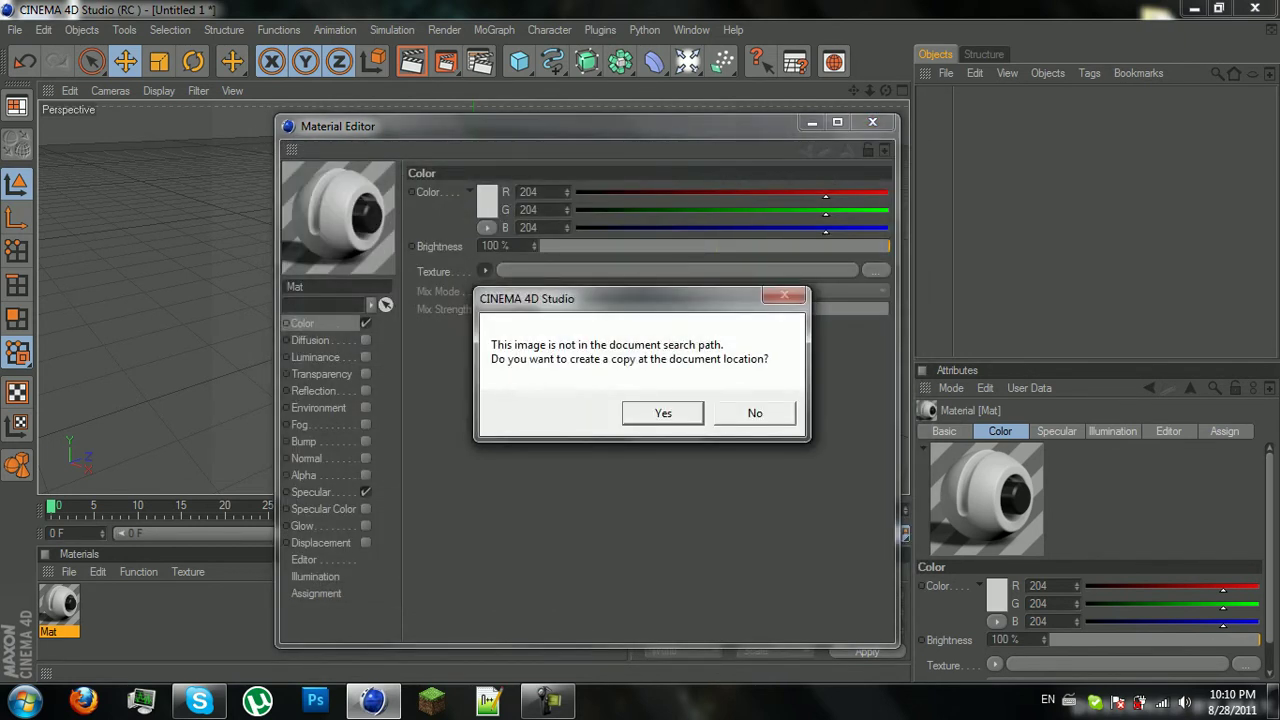
pyautogui.click(755, 413)
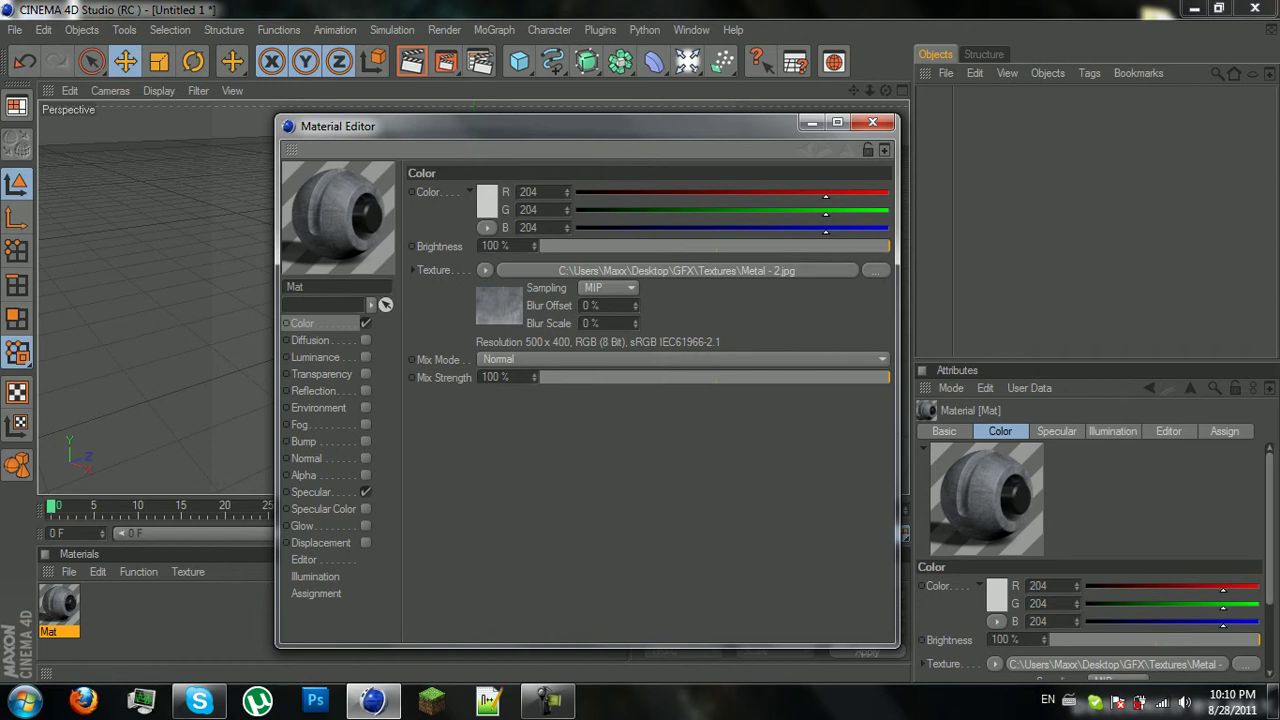
# - Enable the material's Reflection channel and set its brightness to 15%
pyautogui.click(366, 391)
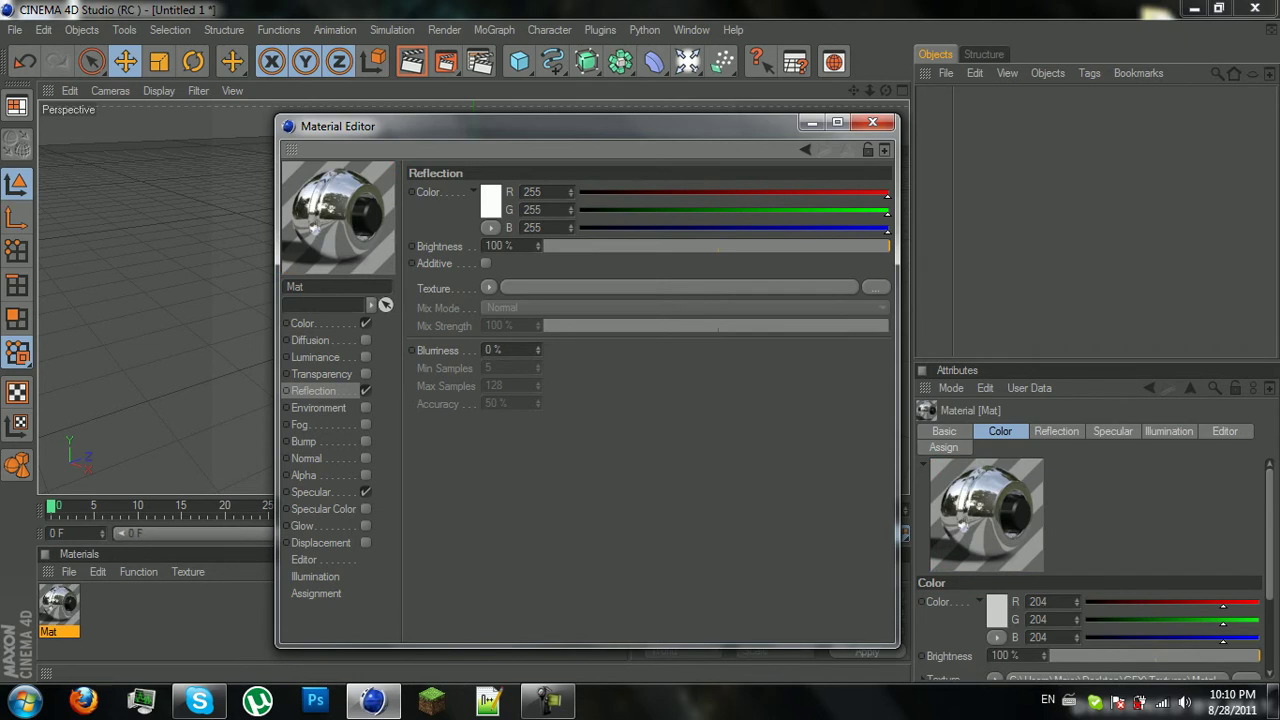
pyautogui.doubleClick(499, 246)
pyautogui.write('20')
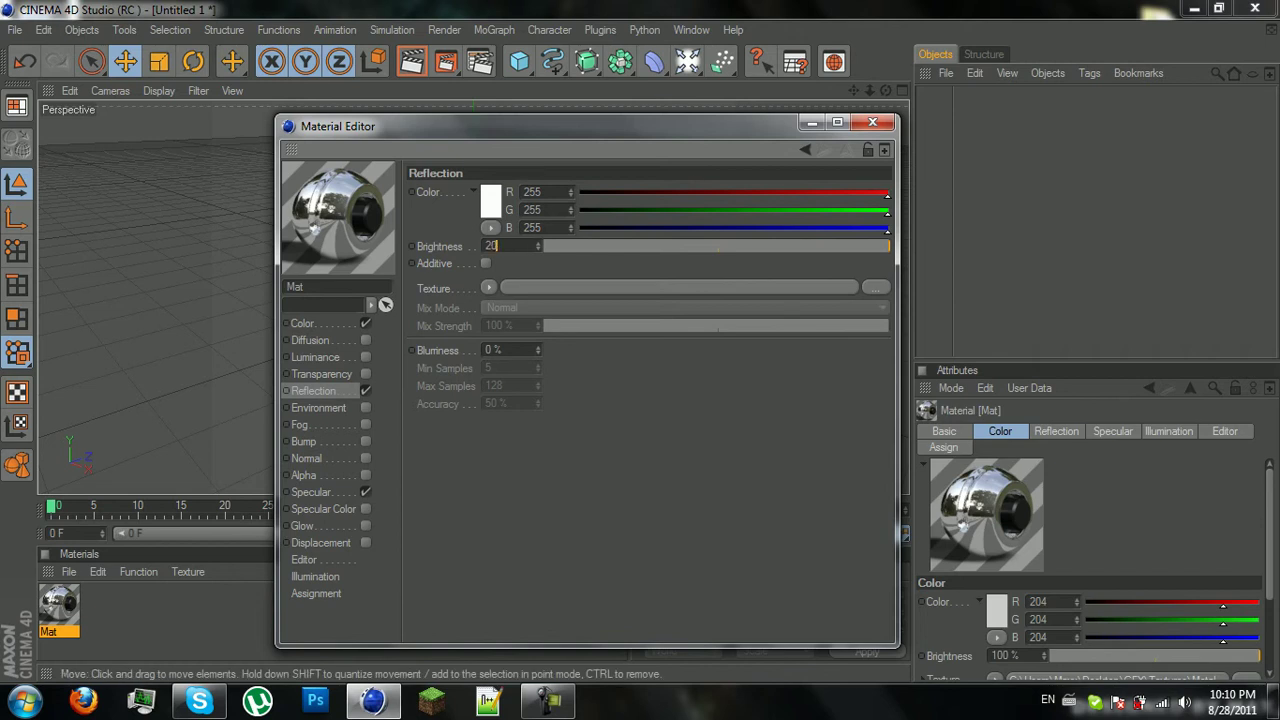
pyautogui.press('Return')
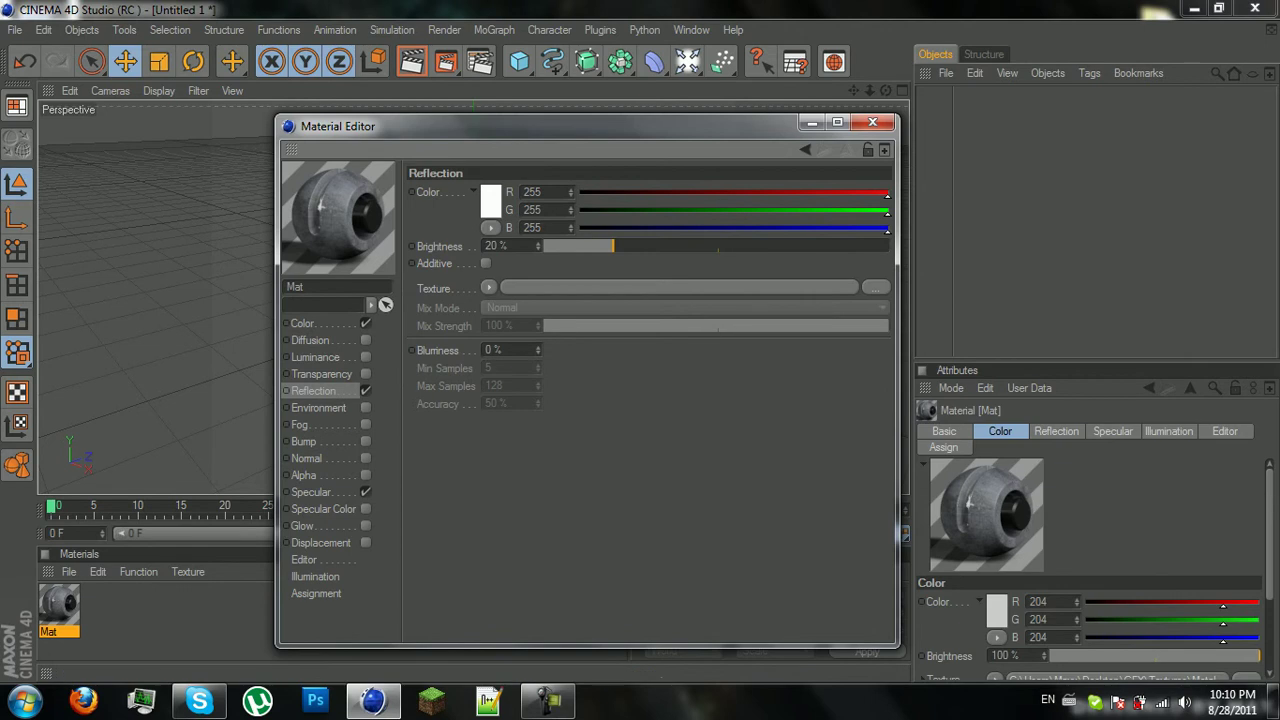
pyautogui.write('15')
pyautogui.press('Return')
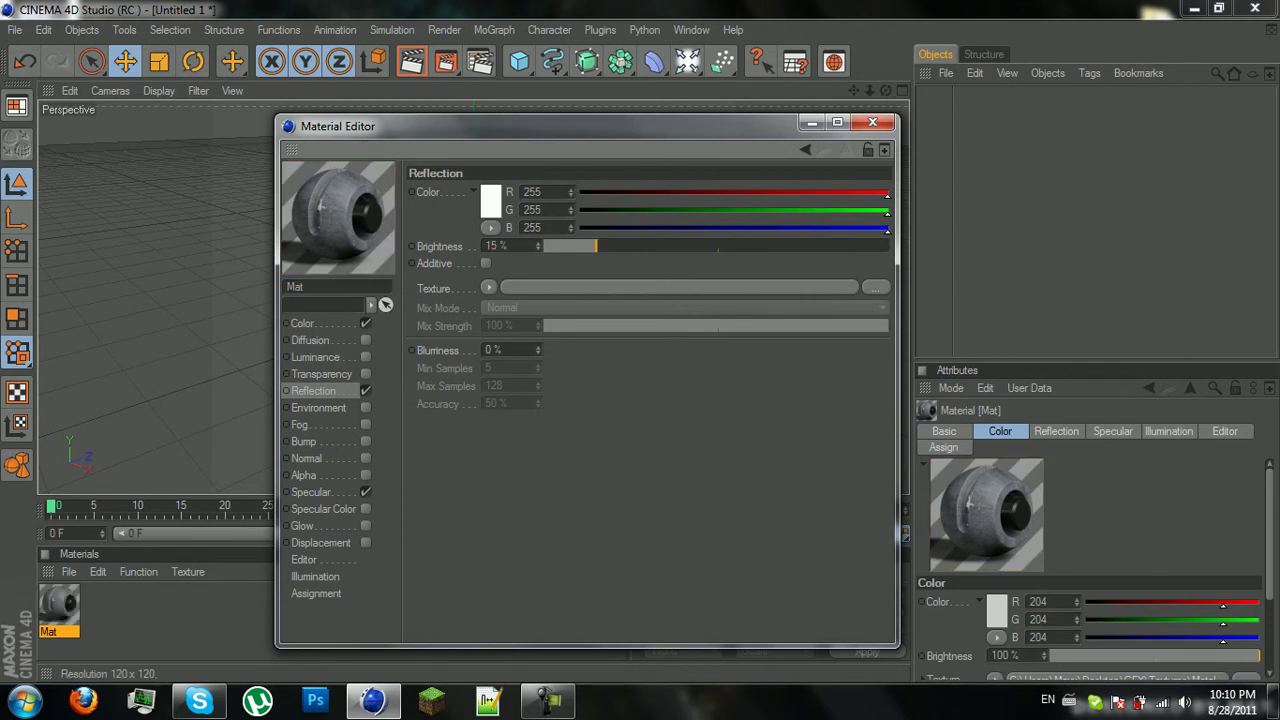
# - Try reflection brightness values of 100%, 0% and 20%, and return the brightness to 15%
pyautogui.moveTo(596, 246); pyautogui.dragTo(889, 246)
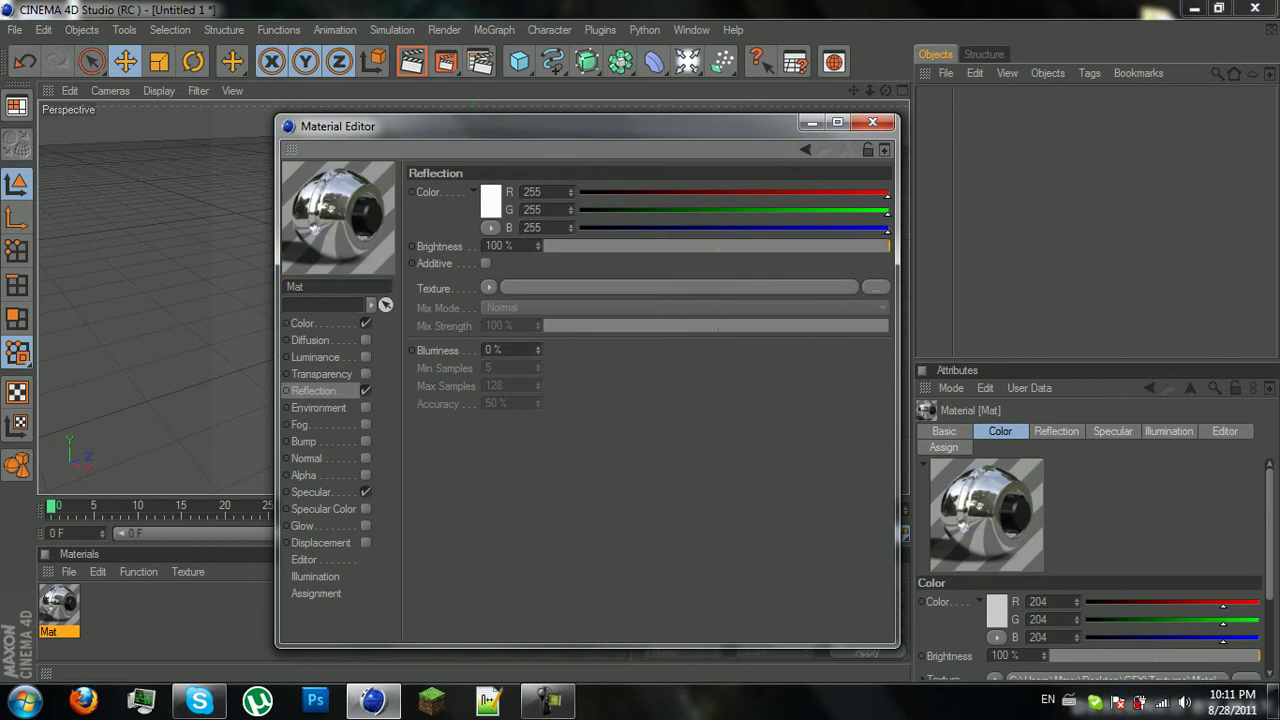
pyautogui.moveTo(538, 246); pyautogui.dragTo(538, 300)
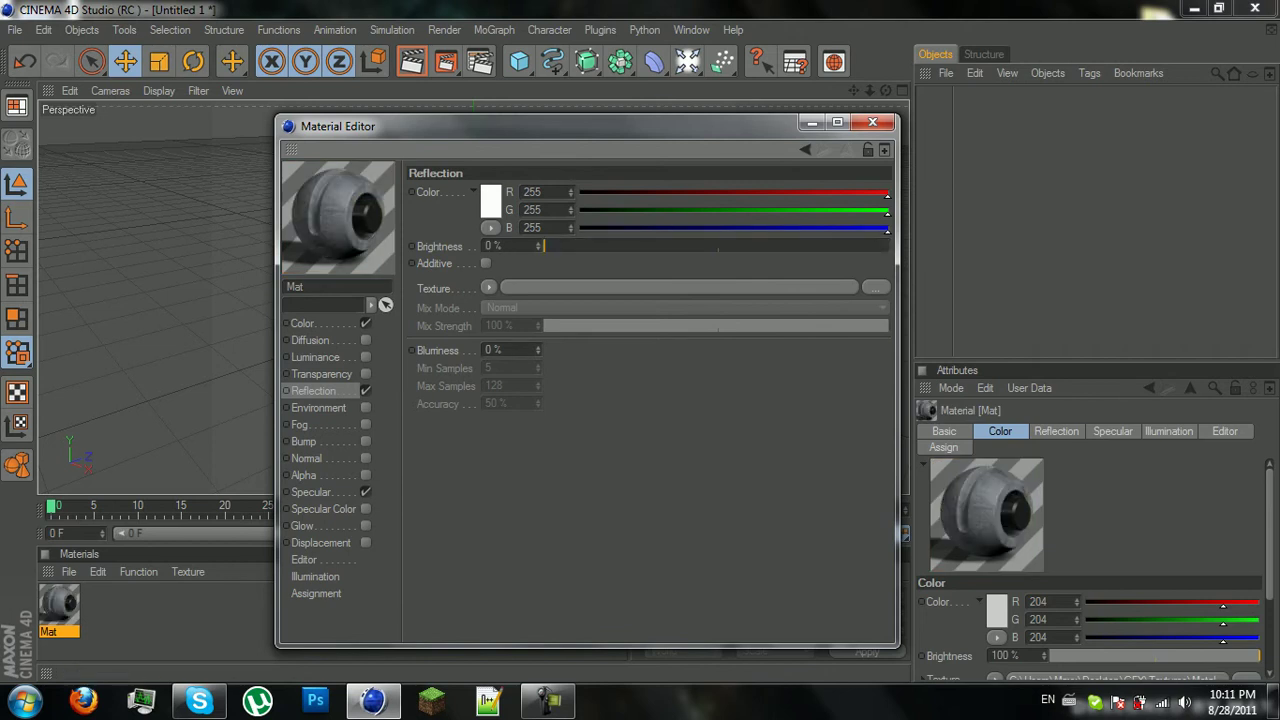
pyautogui.moveTo(544, 246)
pyautogui.mouseDown()
pyautogui.moveTo(561, 246)
pyautogui.moveTo(538, 228)
pyautogui.mouseUp()
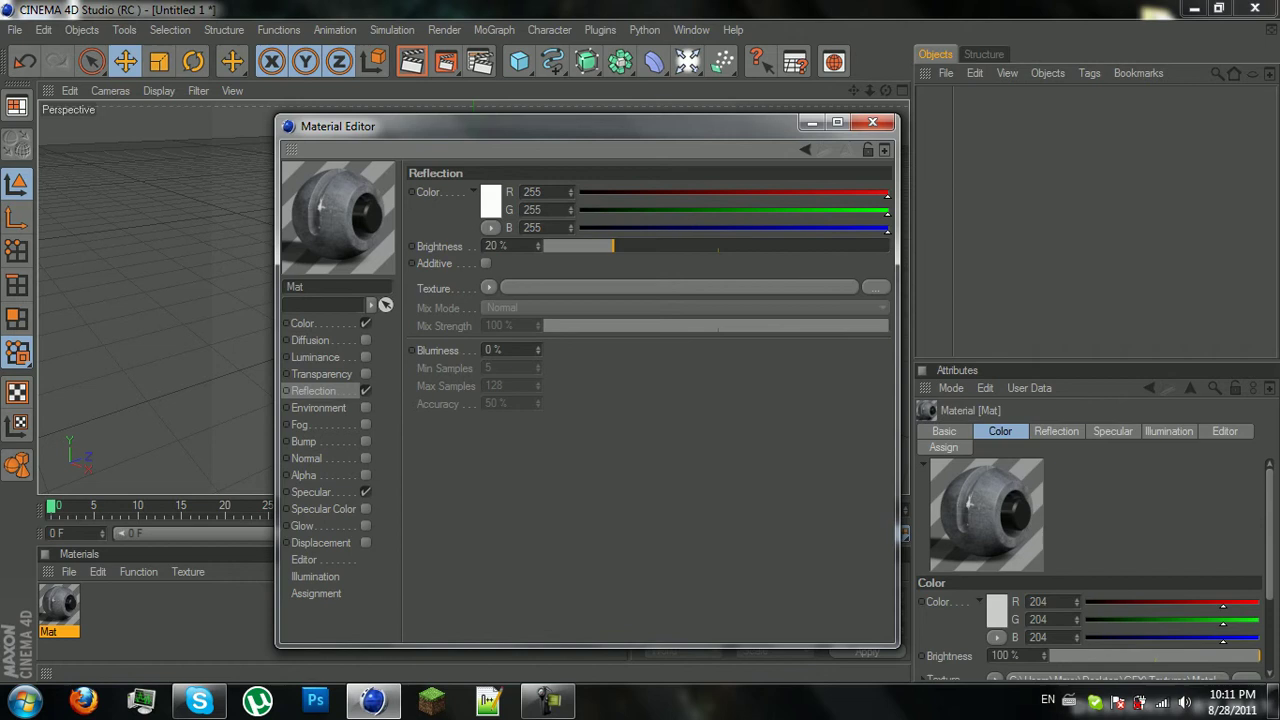
pyautogui.moveTo(538, 246); pyautogui.dragTo(538, 249)
# - Assign a Fresnel shader as the reflection texture and open its shader properties
pyautogui.click(488, 287)
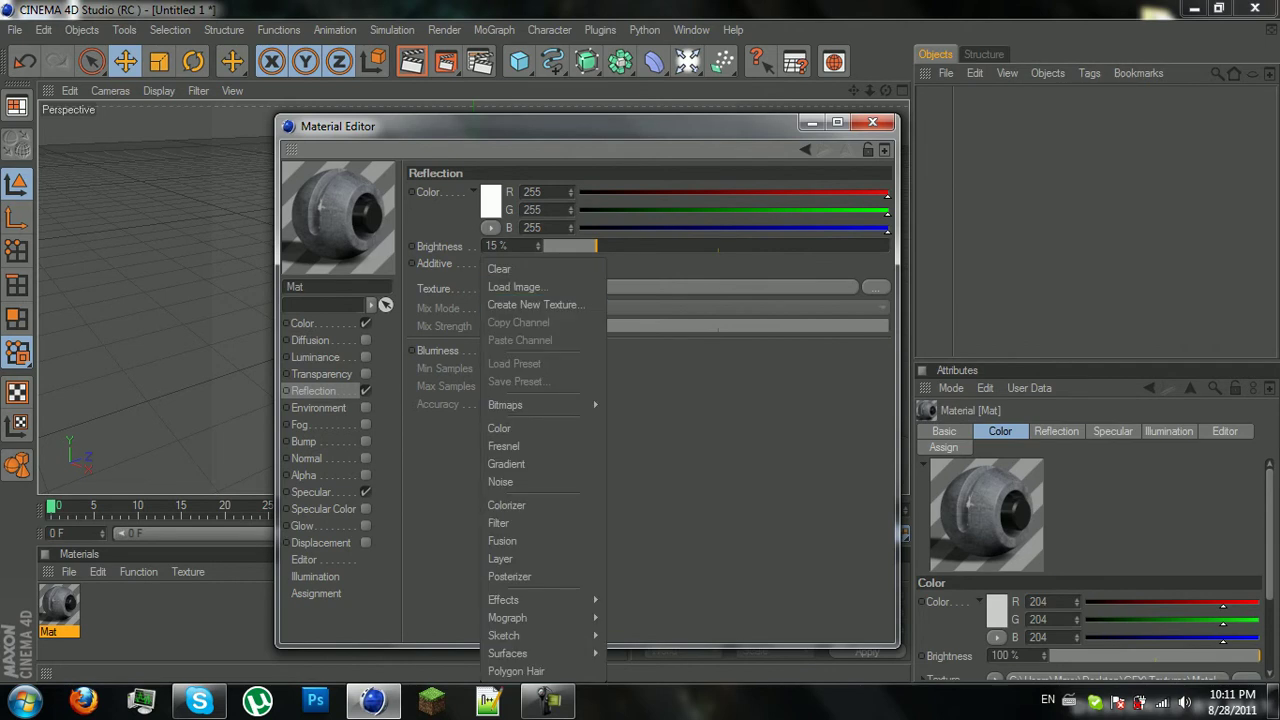
pyautogui.click(503, 446)
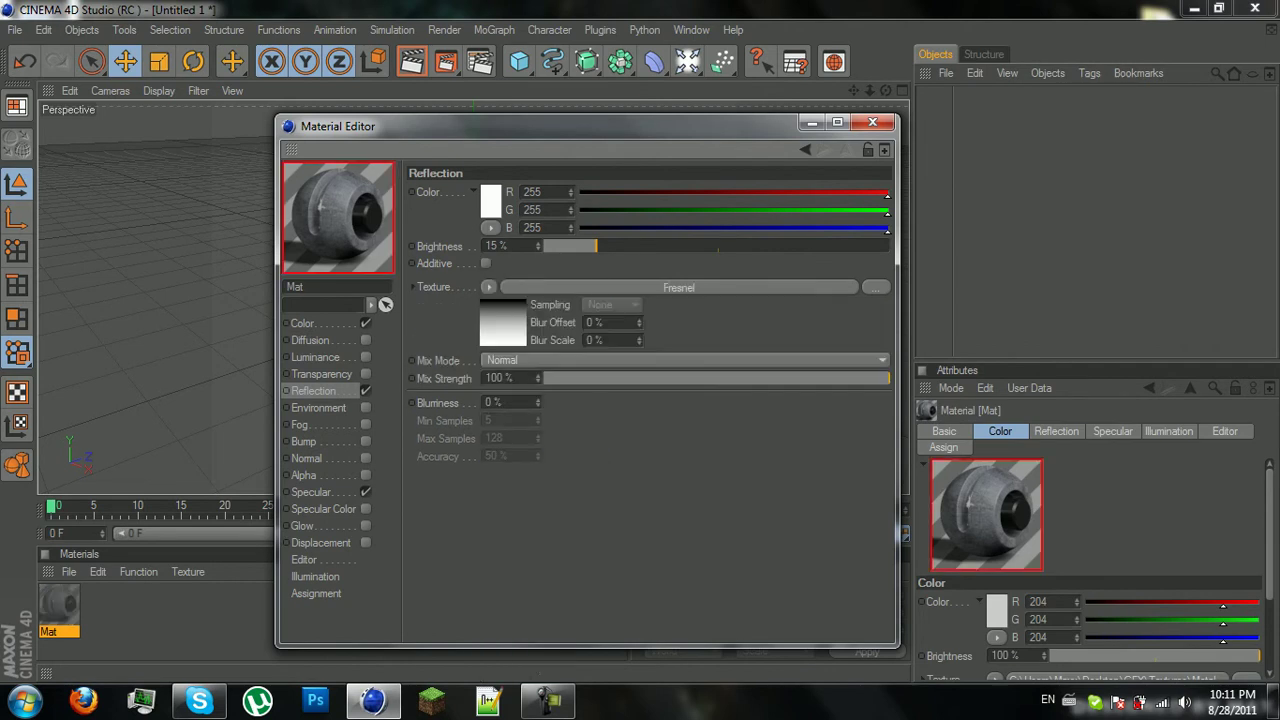
pyautogui.click(679, 287)
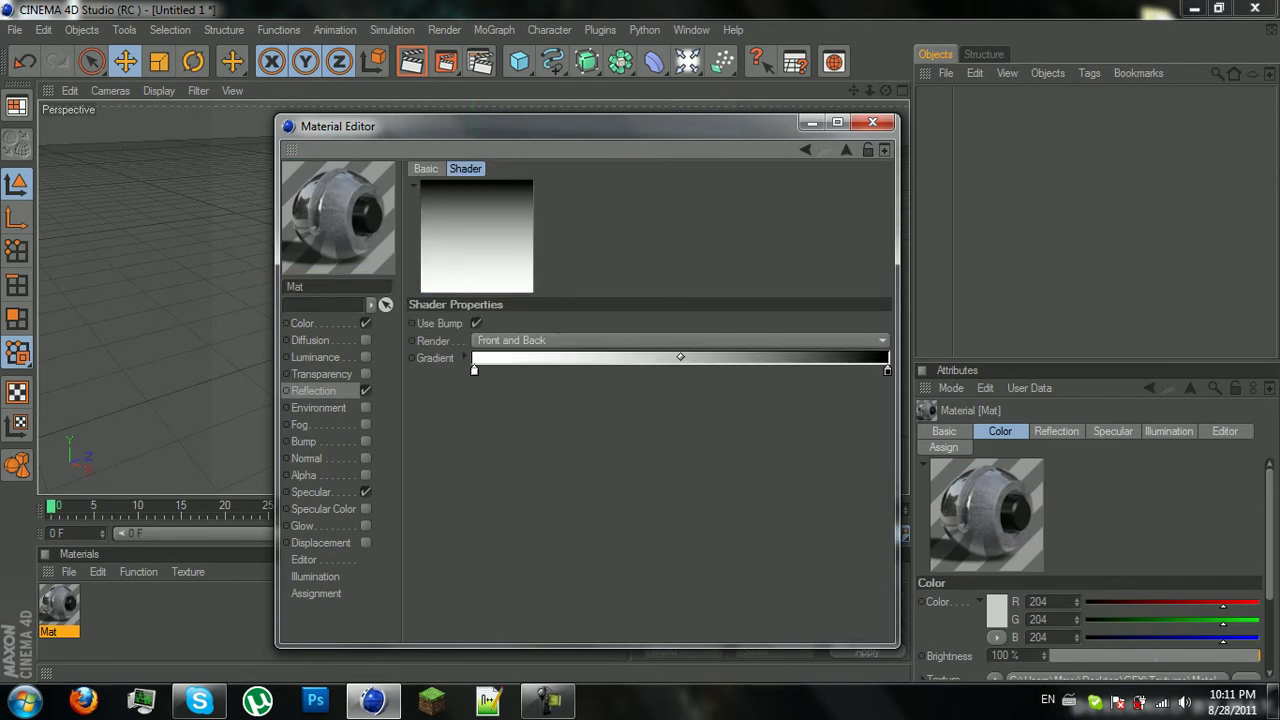
# - Undo the assignment of the Fresnel shader as the reflection texture
pyautogui.click(679, 341)
pyautogui.press('Escape')
pyautogui.hotkey('ctrl', 'z')
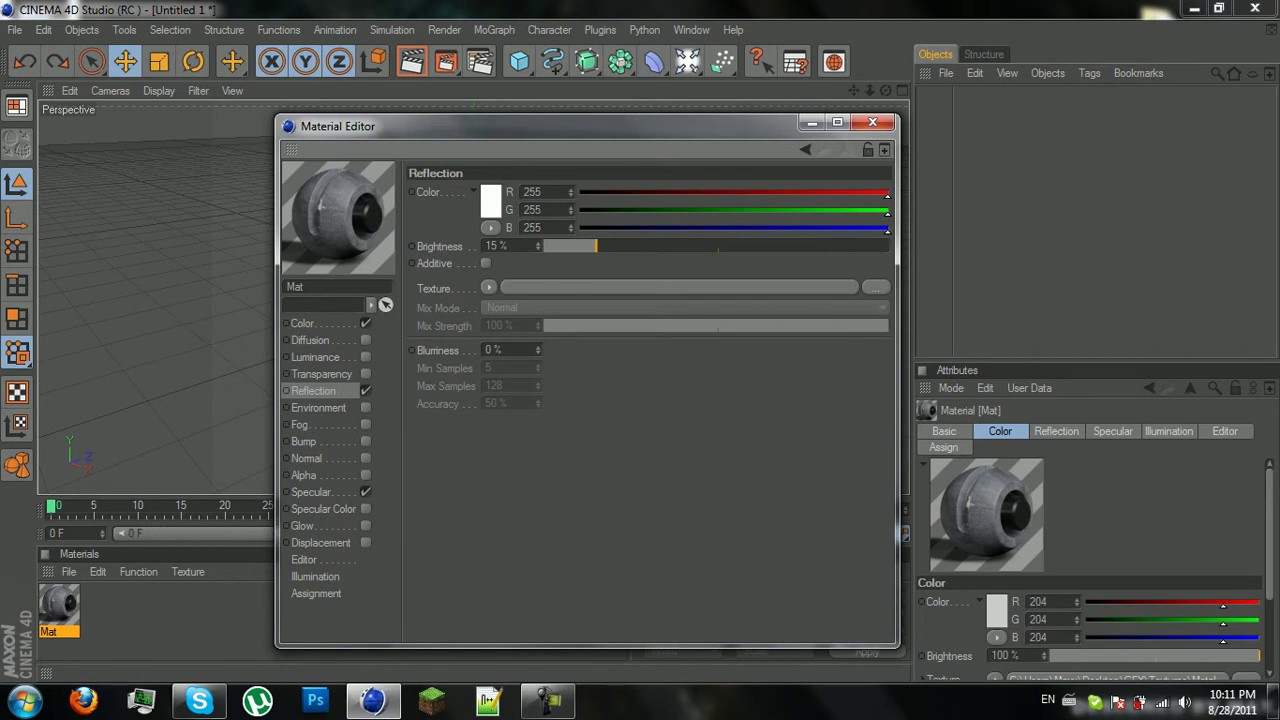
# - Try a Filter shader as the reflection texture with contrast values of 100% and 1%, and undo it
pyautogui.click(488, 288)
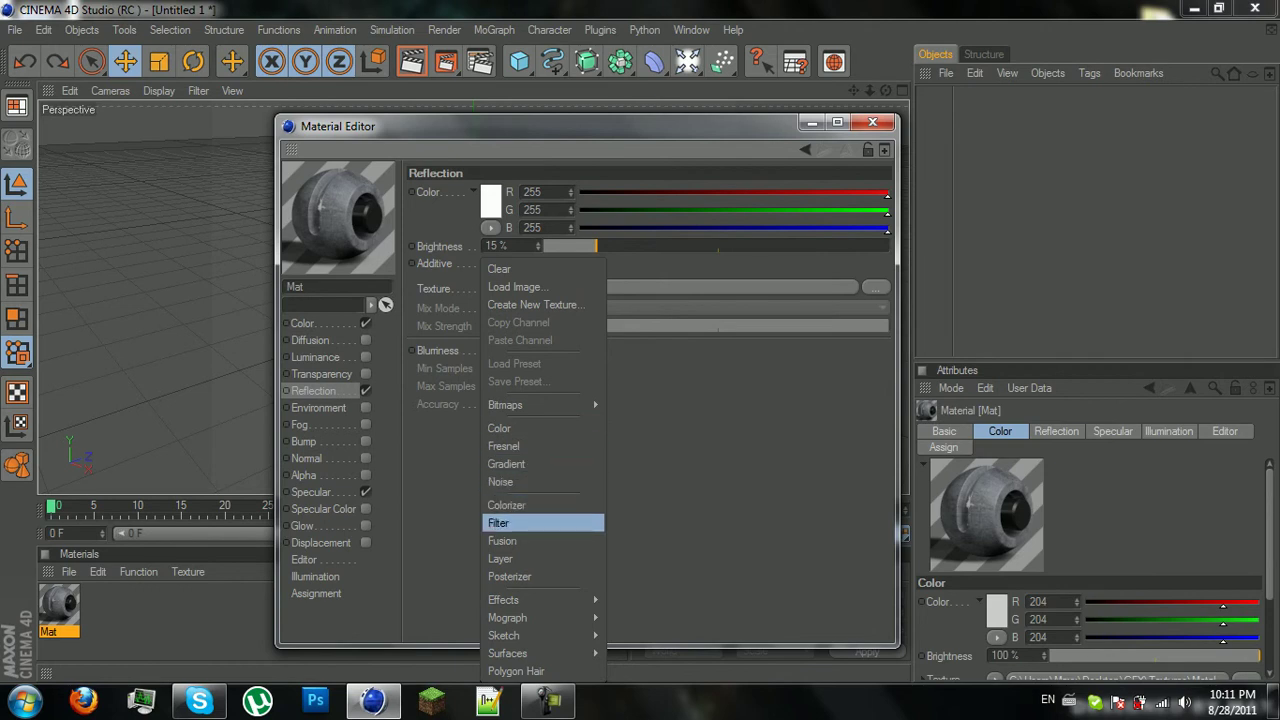
pyautogui.click(498, 523)
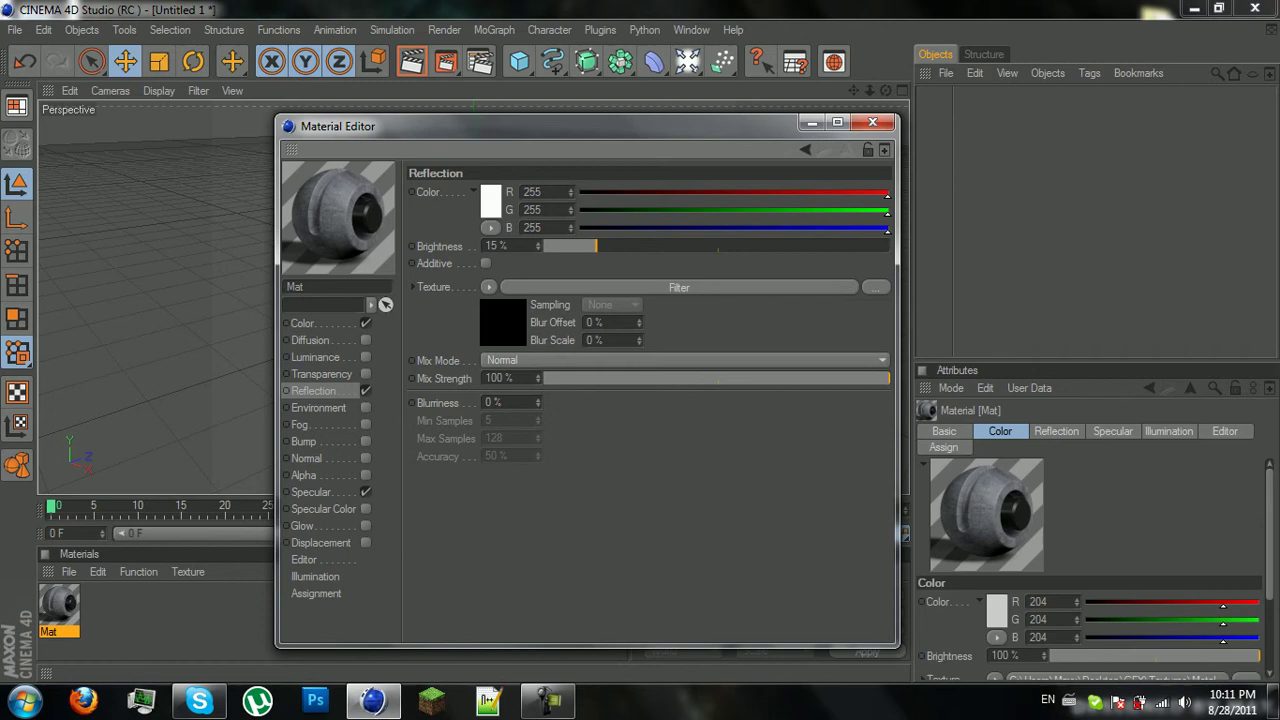
pyautogui.click(700, 288)
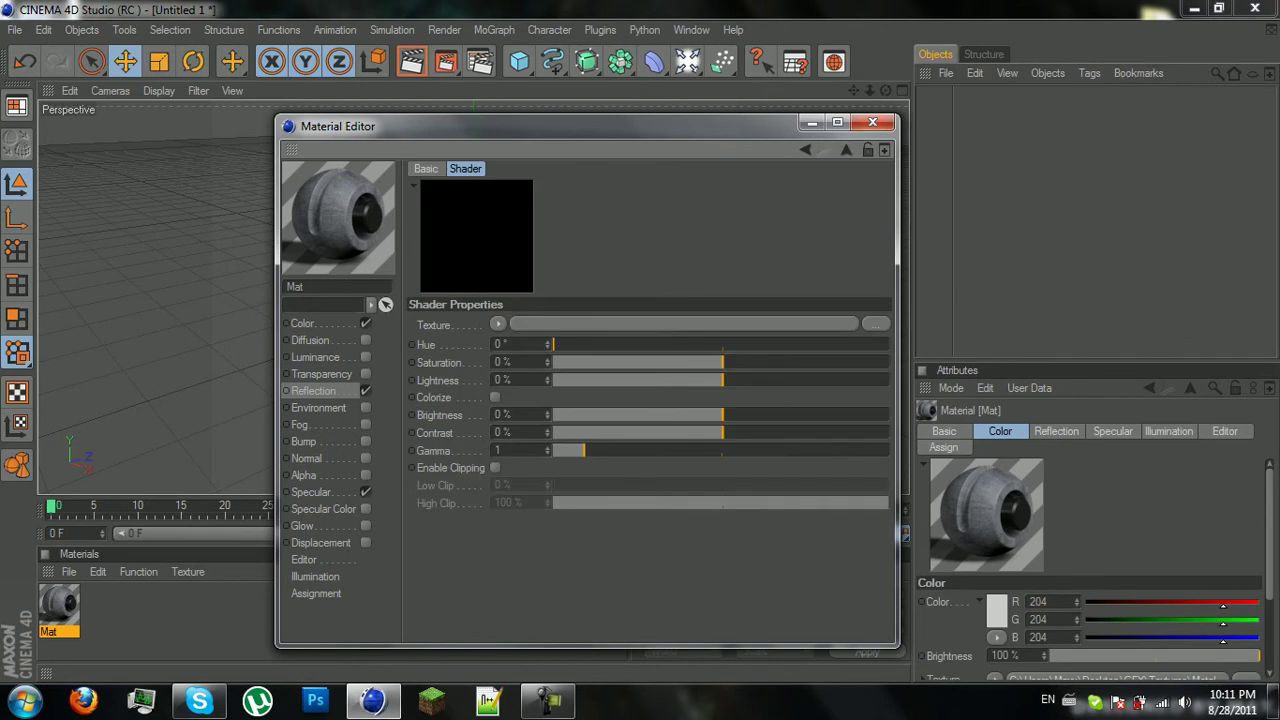
pyautogui.moveTo(723, 433); pyautogui.dragTo(889, 433)
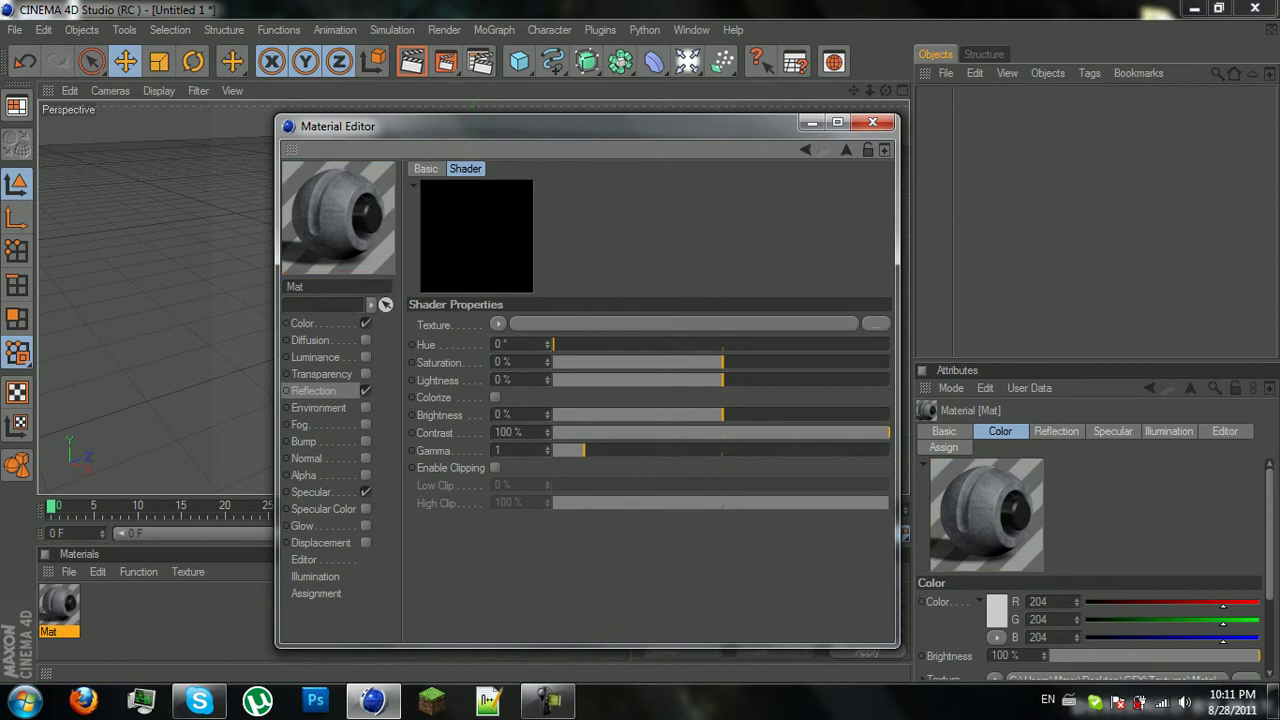
pyautogui.moveTo(889, 433); pyautogui.dragTo(723, 432)
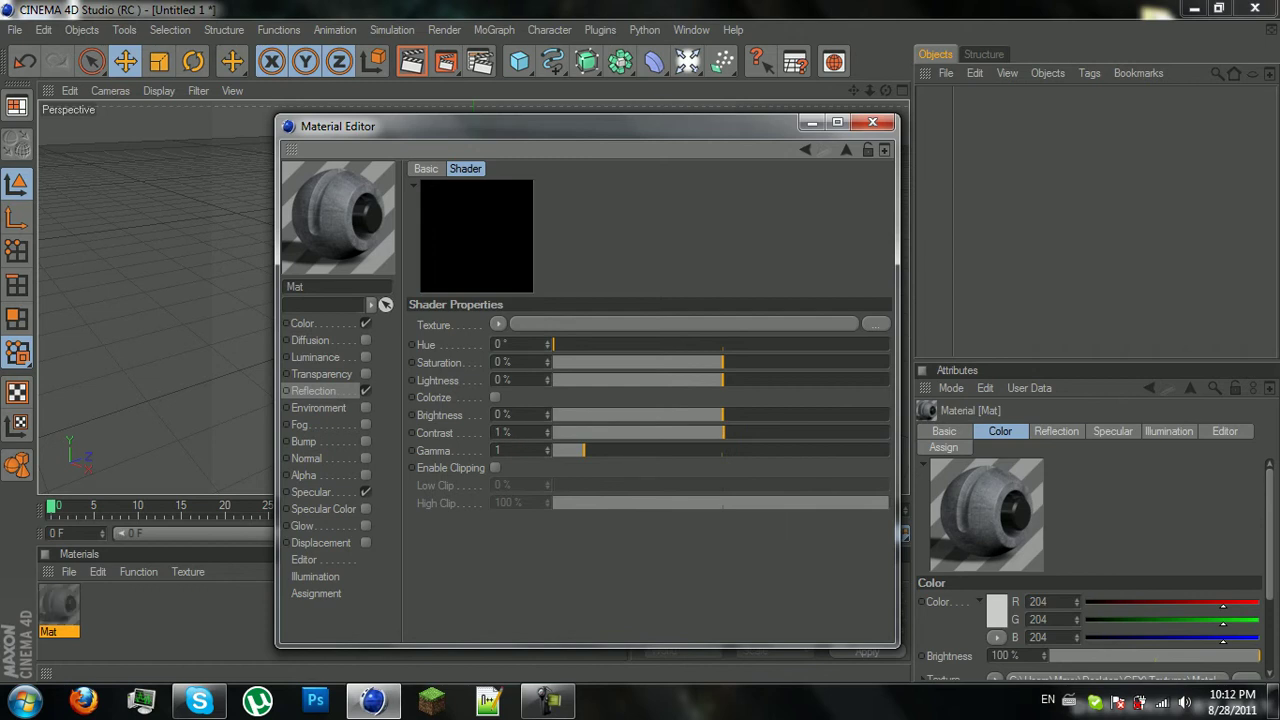
pyautogui.hotkey('ctrl', 'z')
pyautogui.hotkey('ctrl', 'z')
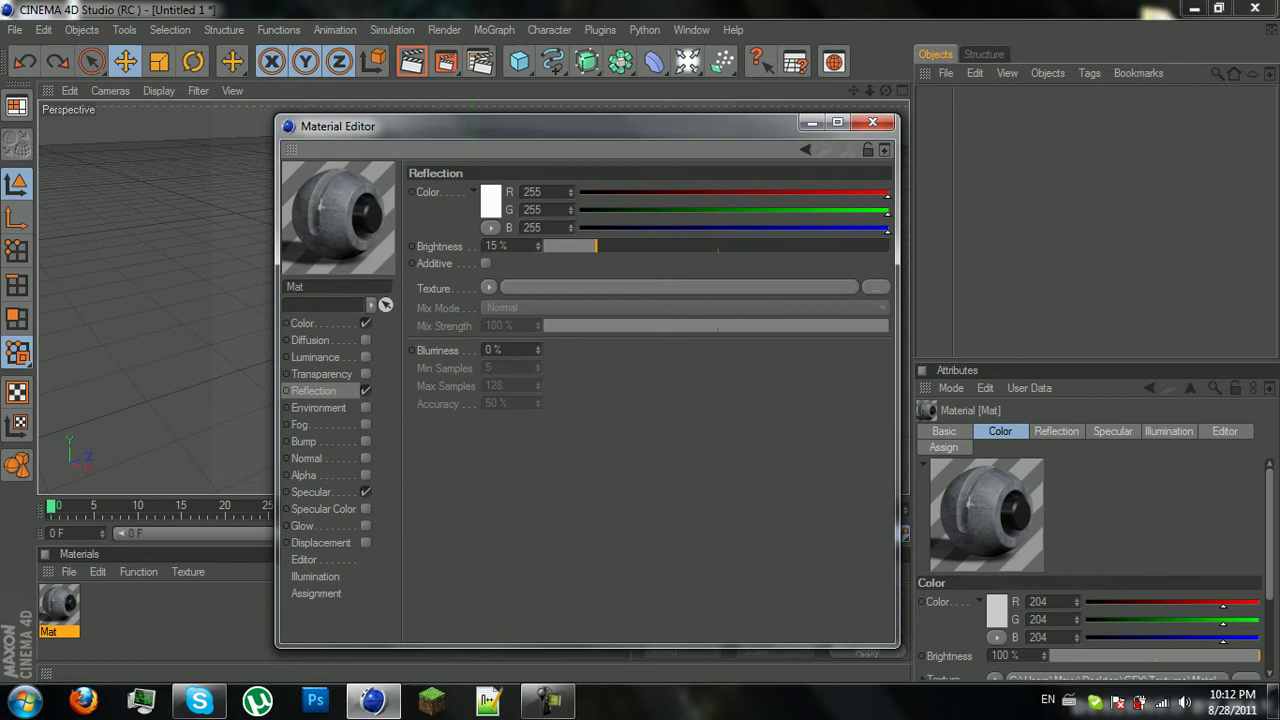
# - Apply a Filter shader on top of the Metal - 2.jpg color texture and open its shader properties
pyautogui.click(303, 324)
pyautogui.click(484, 270)
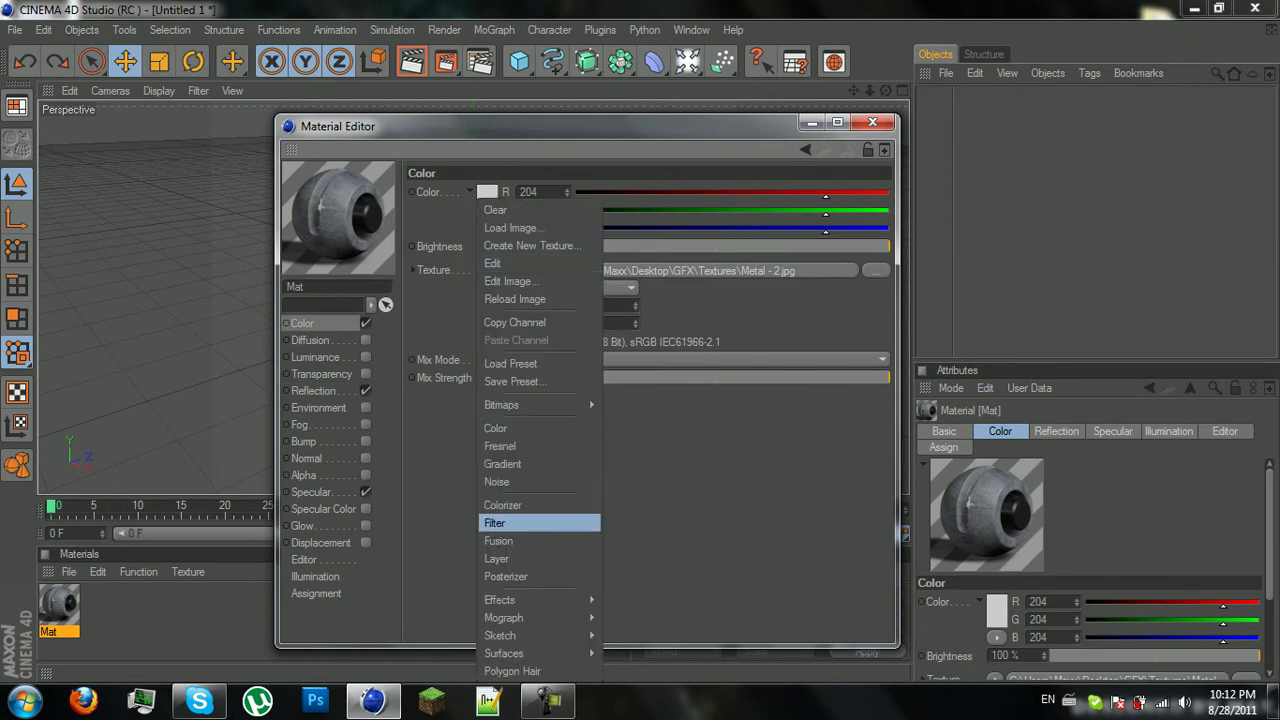
pyautogui.click(496, 523)
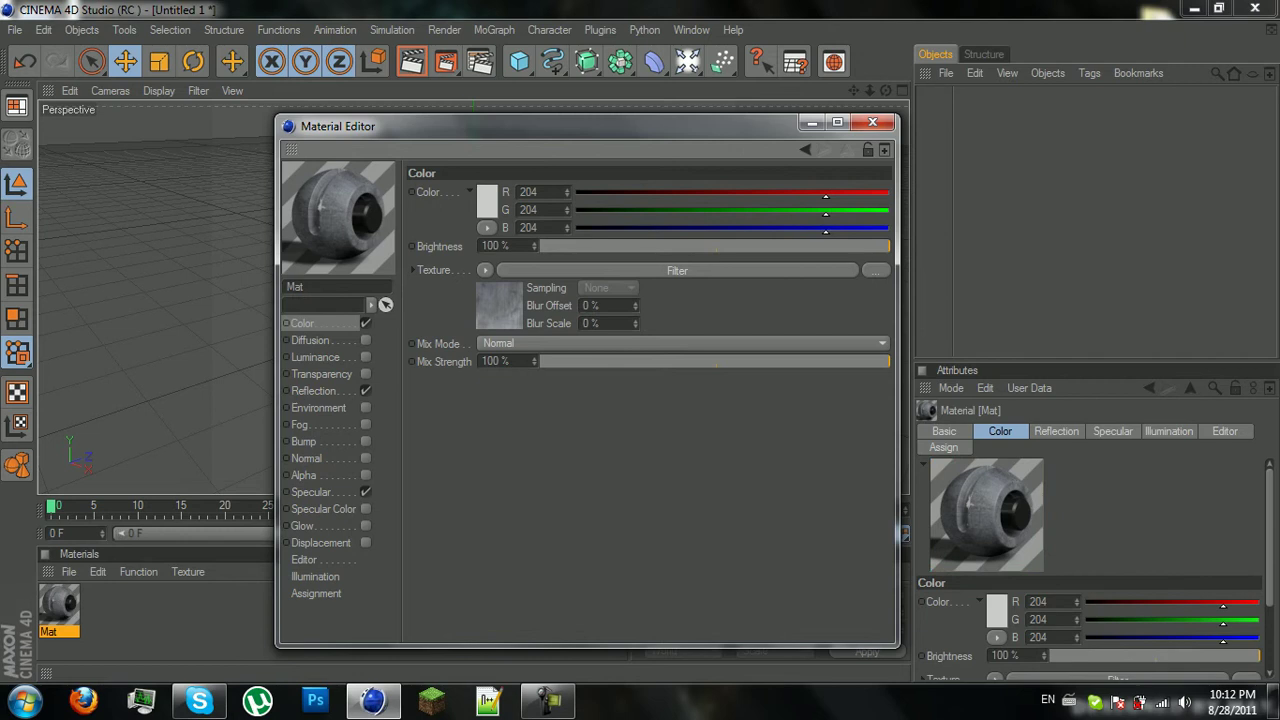
pyautogui.click(677, 270)
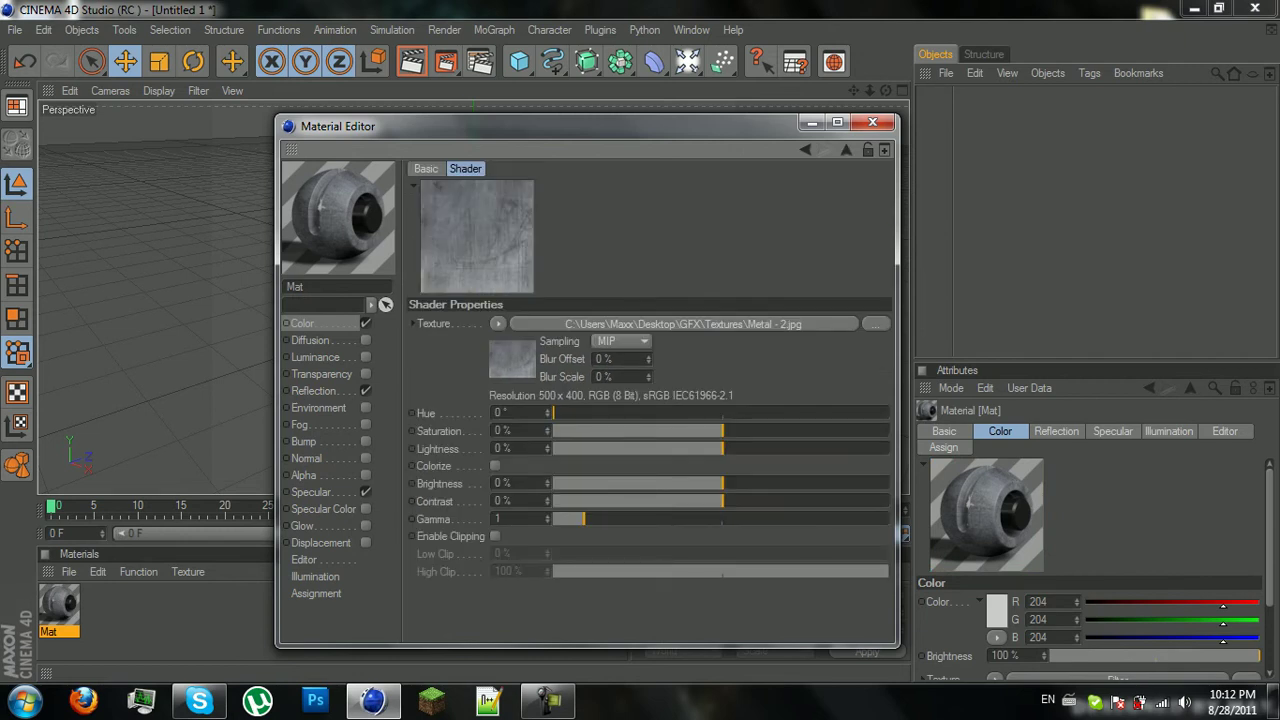
# - Try contrast values of 98%, -100% and 16% and a brightness of 3% on the color texture's Filter
pyautogui.moveTo(722, 501); pyautogui.dragTo(887, 501)
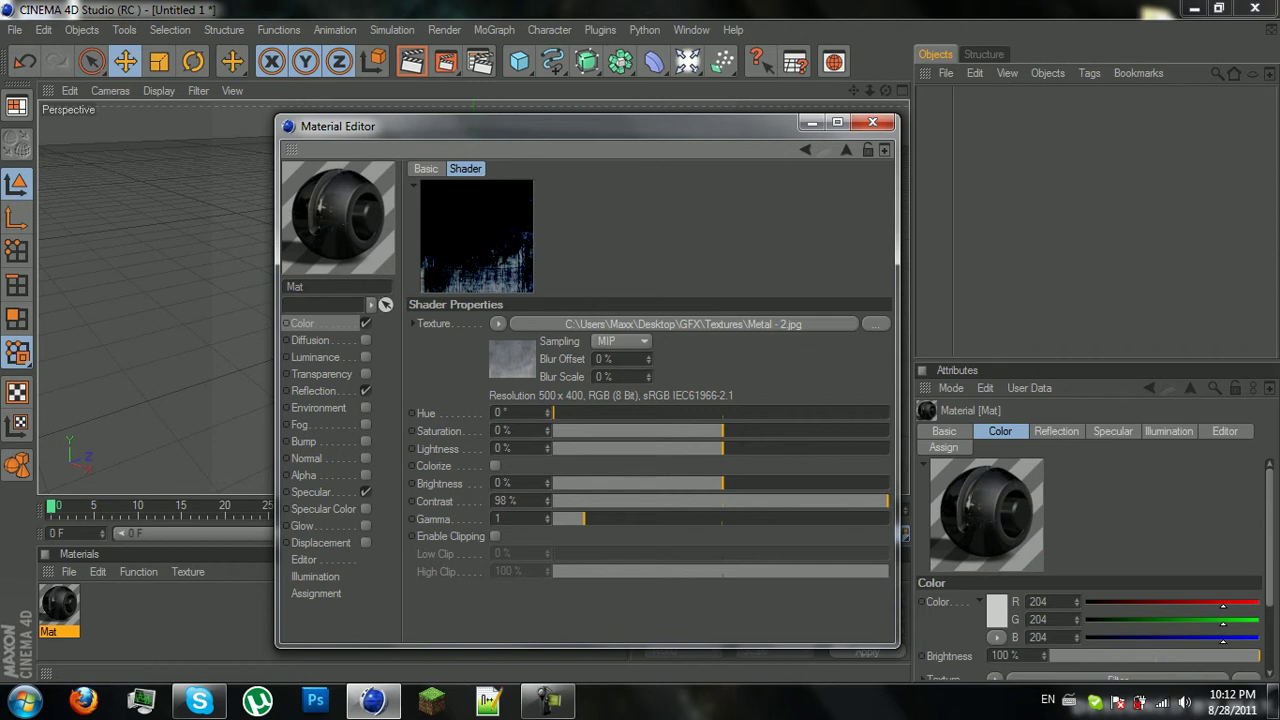
pyautogui.moveTo(722, 483)
pyautogui.mouseDown()
pyautogui.moveTo(597, 483)
pyautogui.moveTo(741, 483)
pyautogui.moveTo(728, 483)
pyautogui.mouseUp()
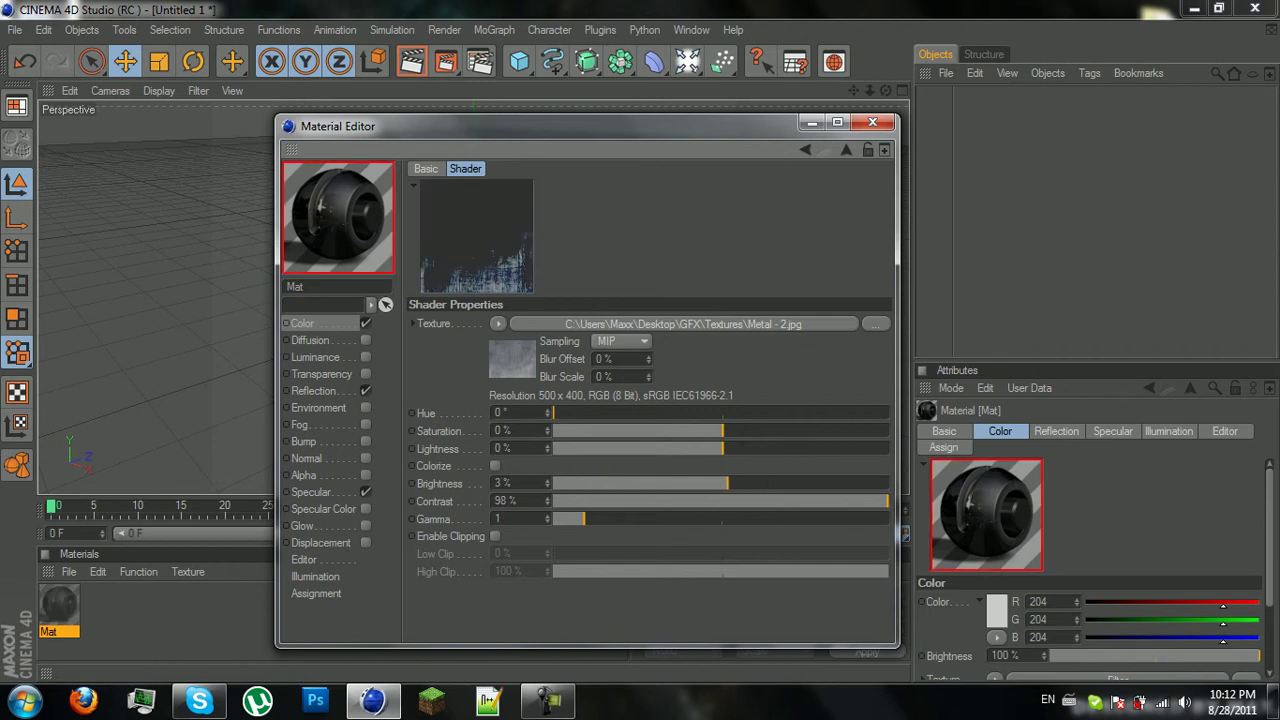
pyautogui.hotkey('ctrl', 'z')
pyautogui.moveTo(887, 501); pyautogui.dragTo(553, 501)
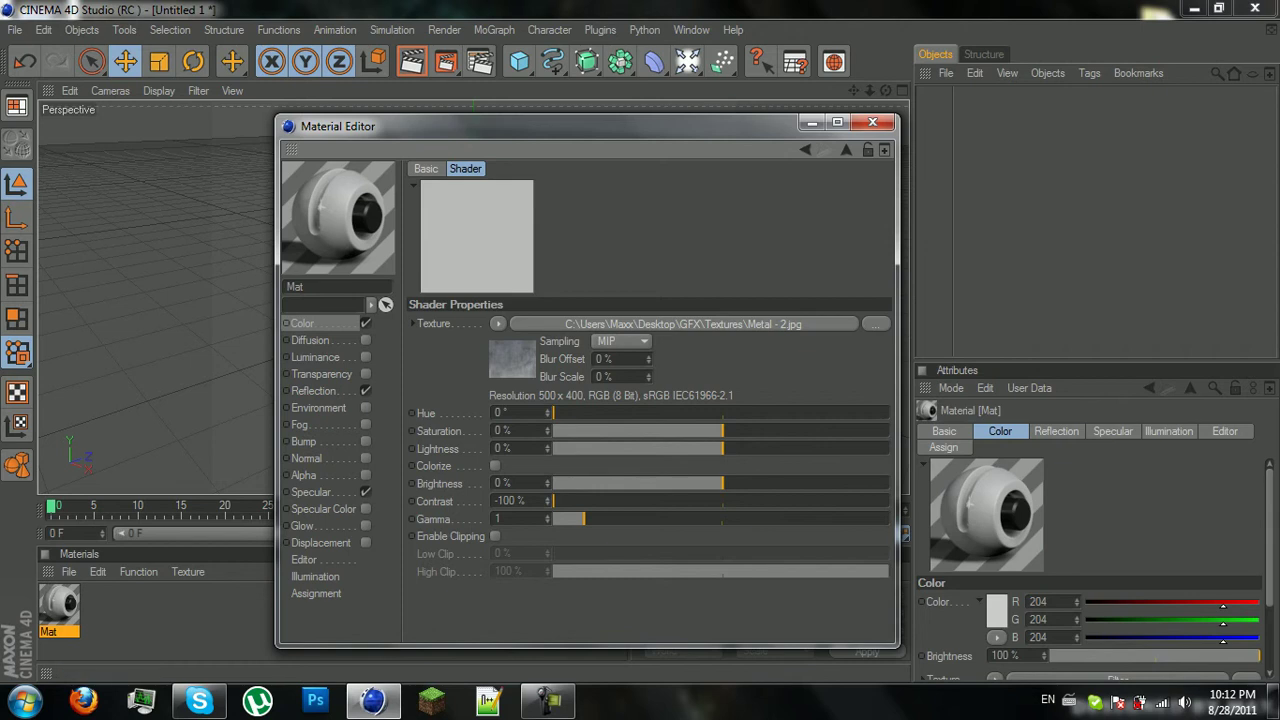
pyautogui.moveTo(553, 501); pyautogui.dragTo(749, 501)
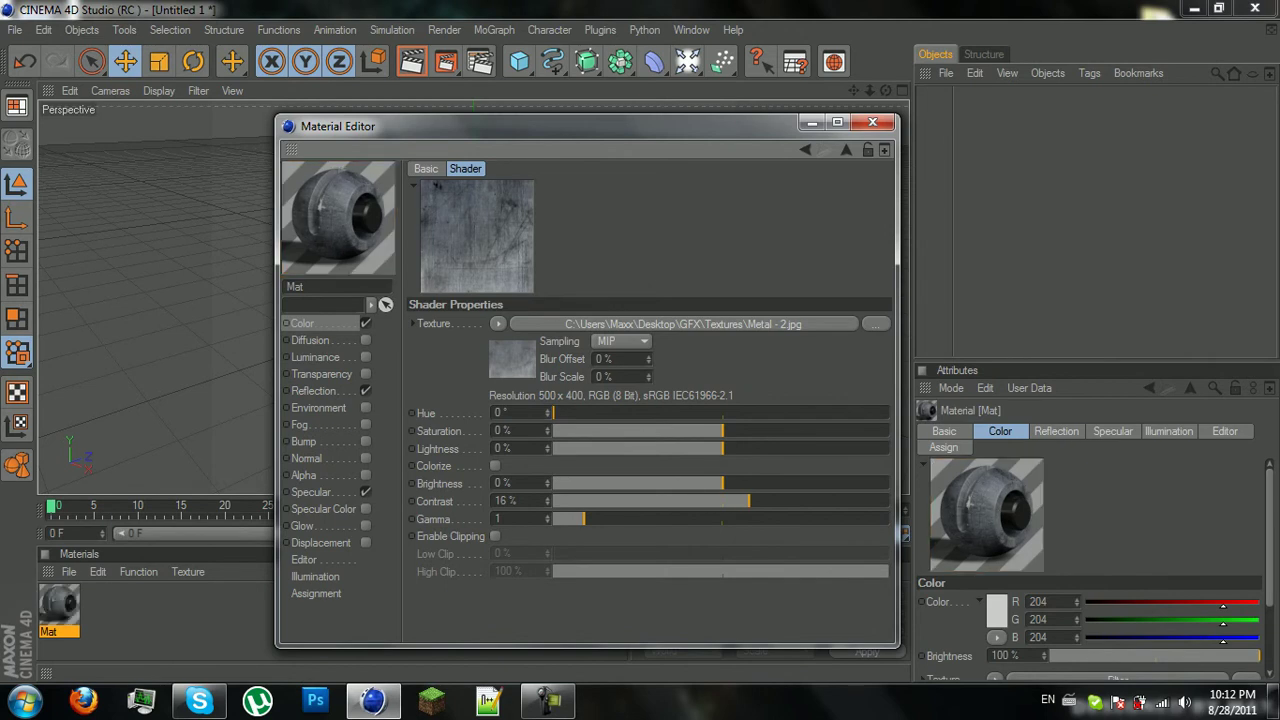
# - Set the contrast of the color texture's Filter to 20%
pyautogui.doubleClick(506, 501)
pyautogui.write('20')
pyautogui.press('Return')
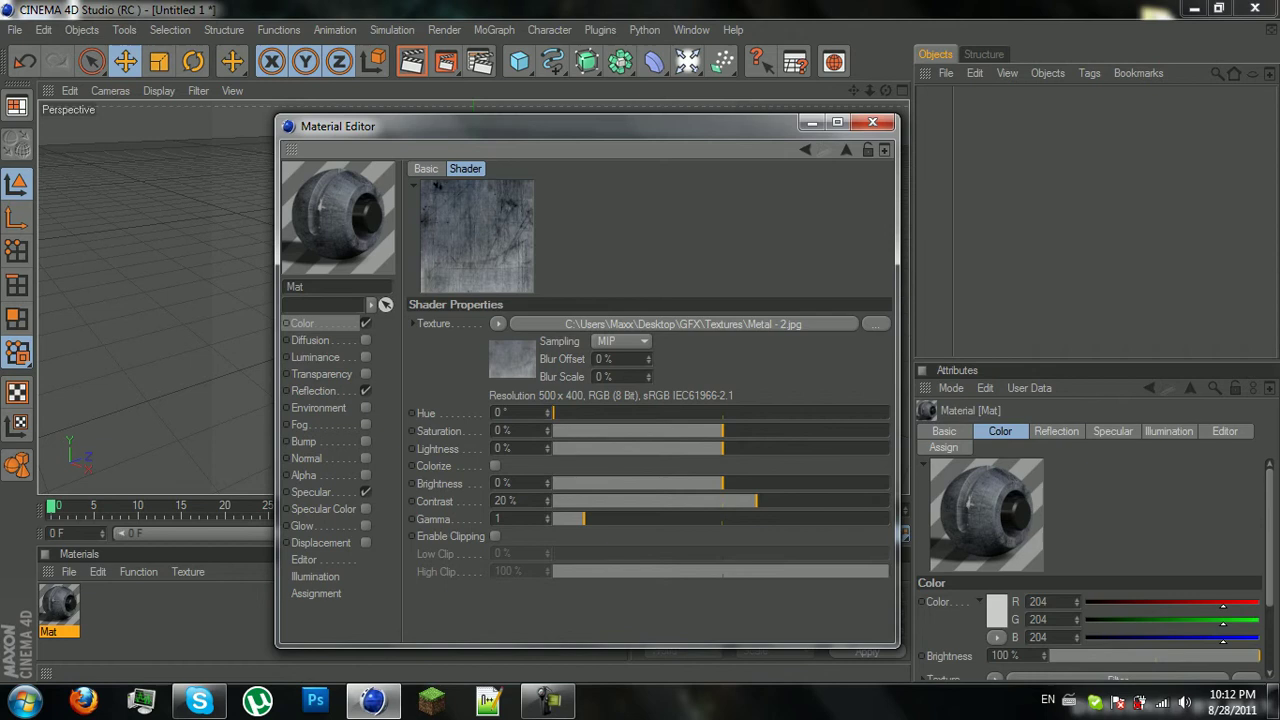
# - Try gamma values of 2.94 and 1.24 on the color Filter, and return the gamma to 1
pyautogui.moveTo(584, 519); pyautogui.dragTo(650, 519)
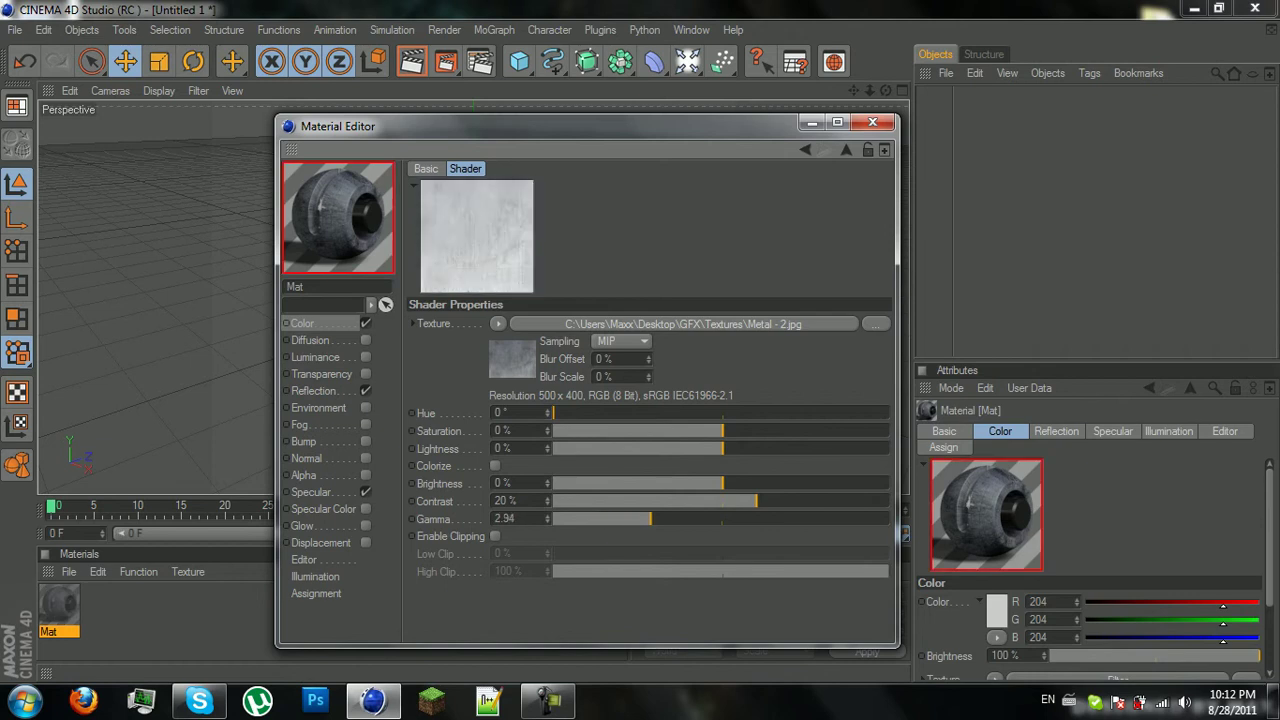
pyautogui.moveTo(757, 501); pyautogui.dragTo(592, 519)
pyautogui.hotkey('ctrl', 'z')
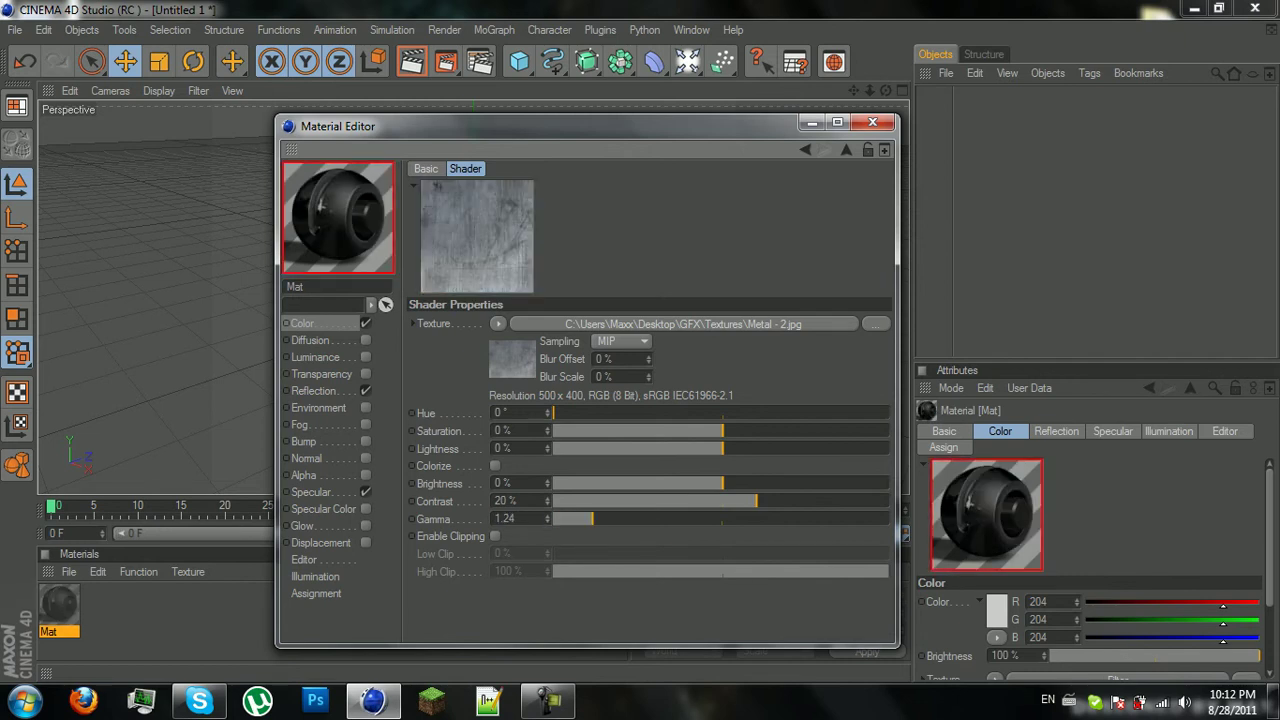
pyautogui.doubleClick(506, 519)
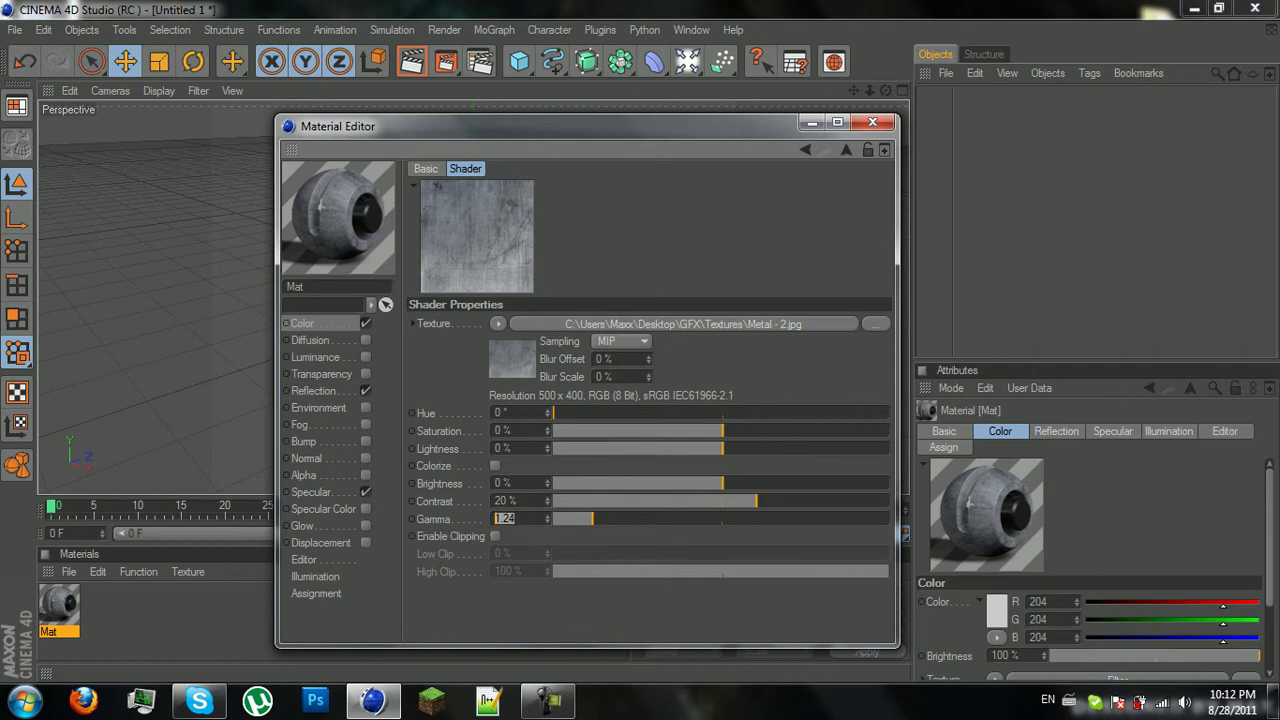
pyautogui.write('1')
pyautogui.press('Return')
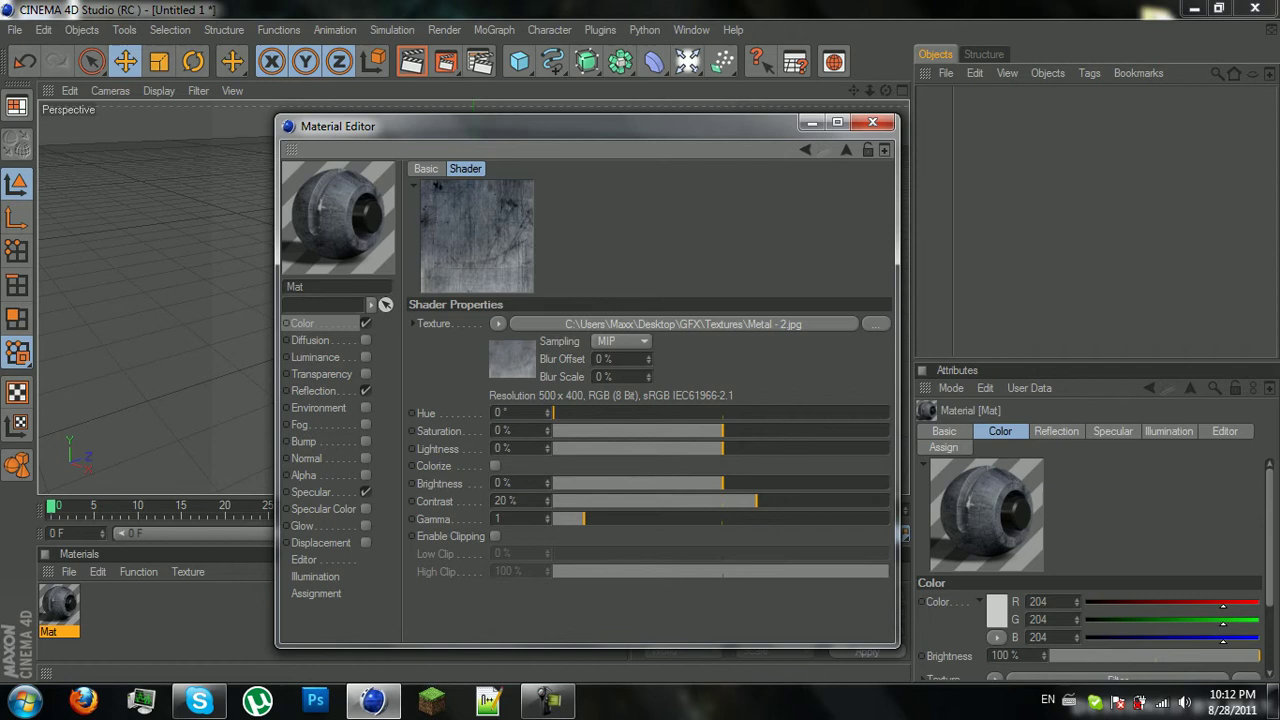
# - Enable the Bump channel and copy the color channel's Filter texture into it as the bump texture
pyautogui.click(366, 441)
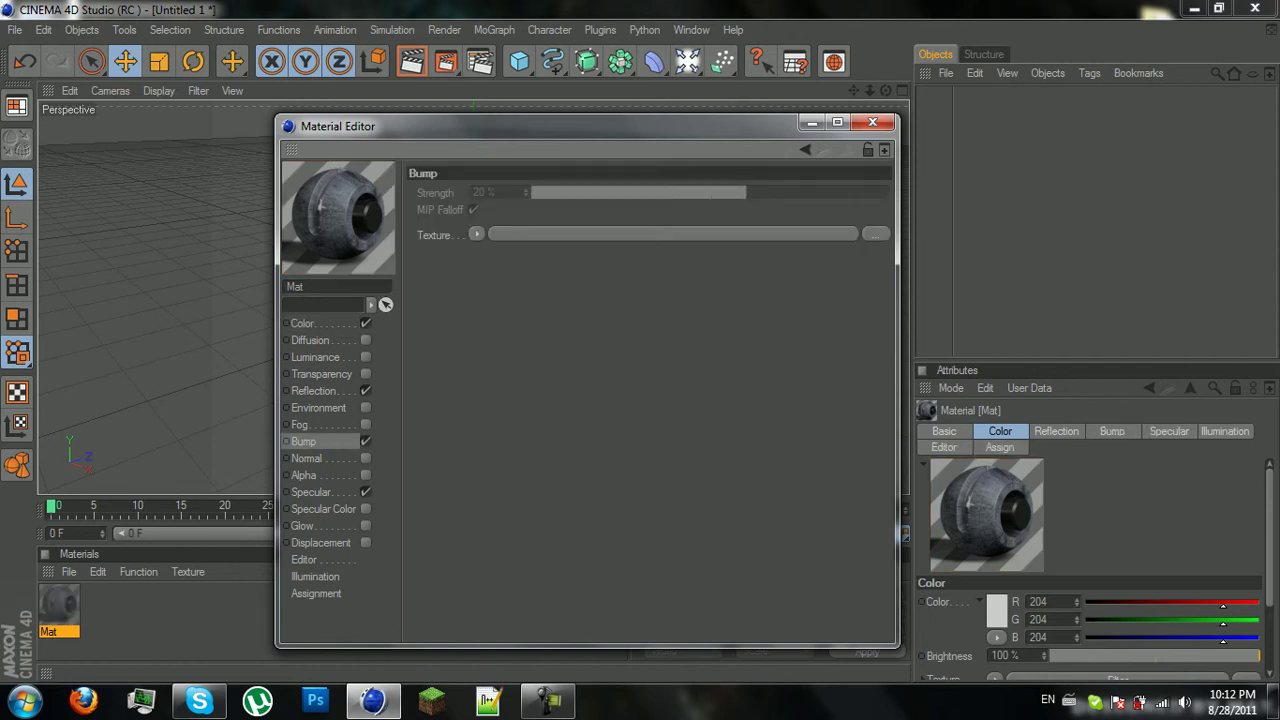
pyautogui.click(303, 323)
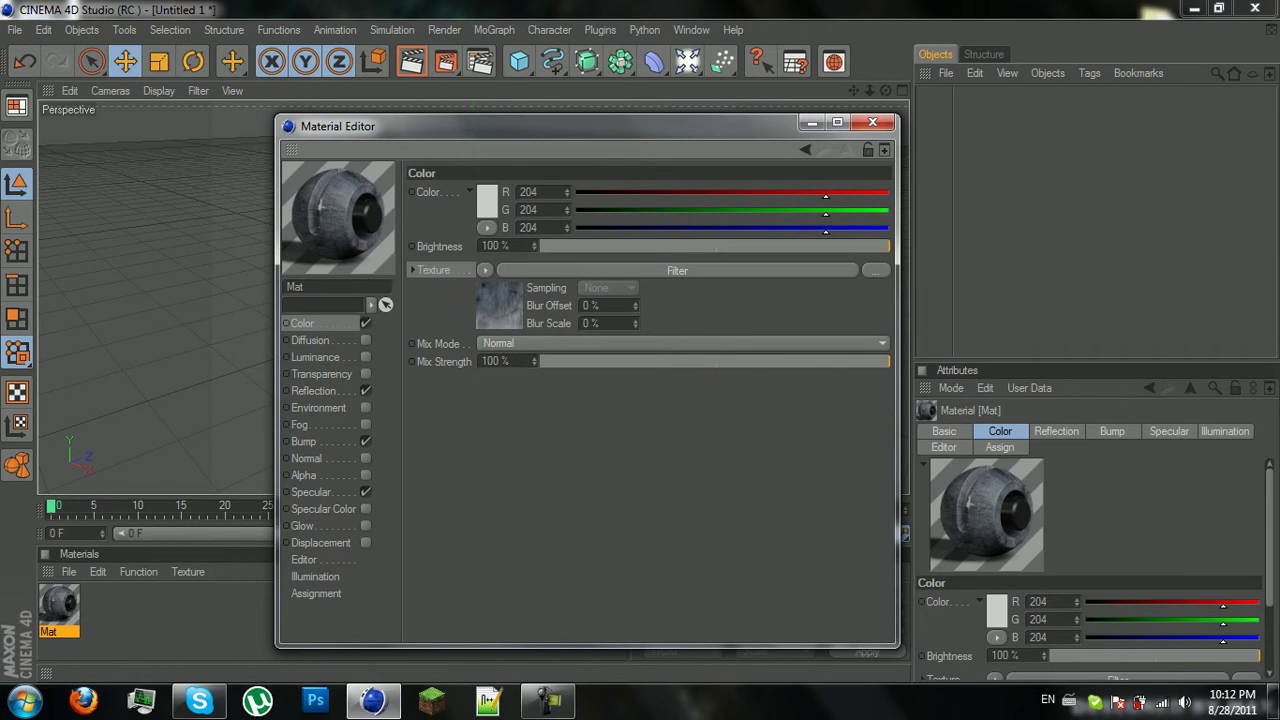
pyautogui.click(484, 270)
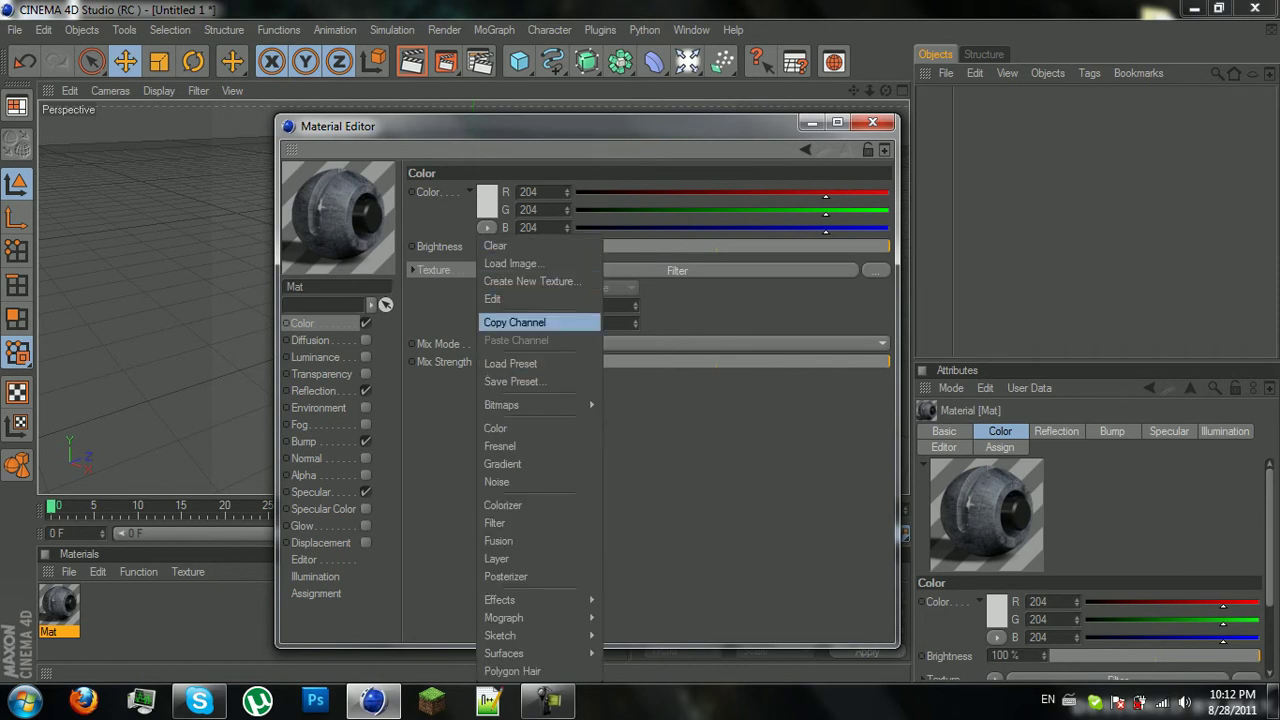
pyautogui.click(514, 322)
pyautogui.click(304, 441)
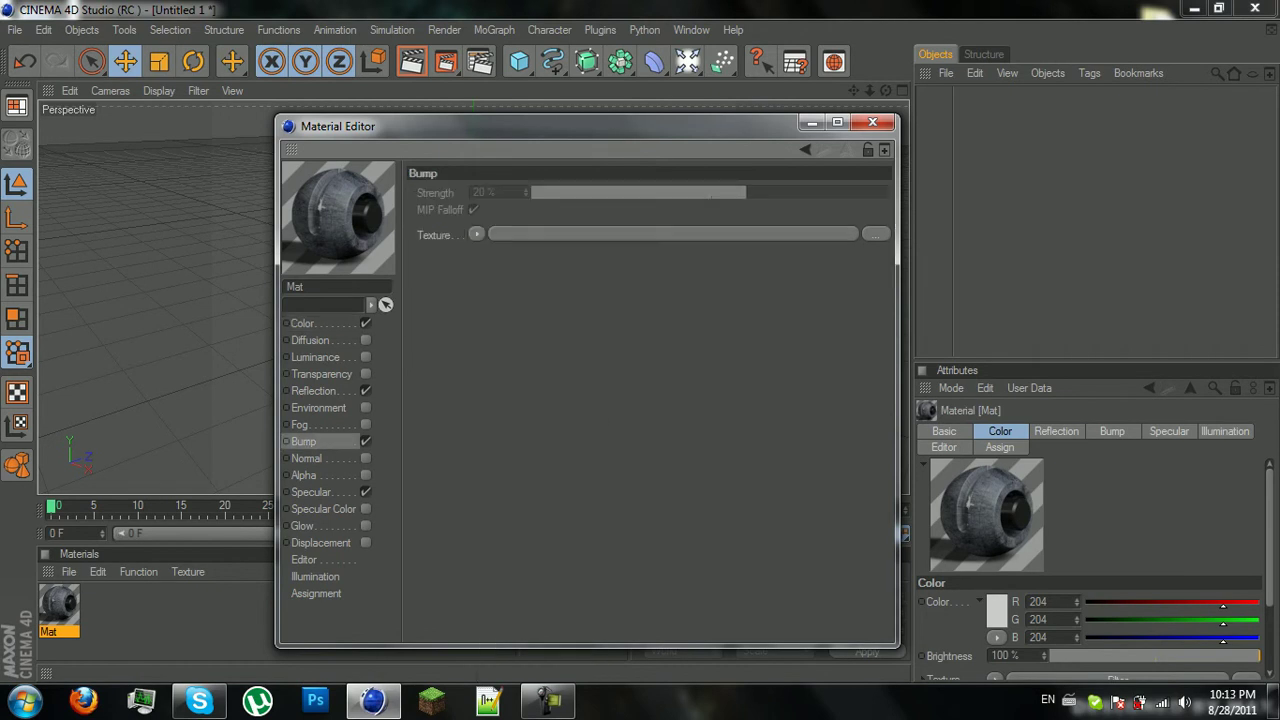
pyautogui.click(476, 234)
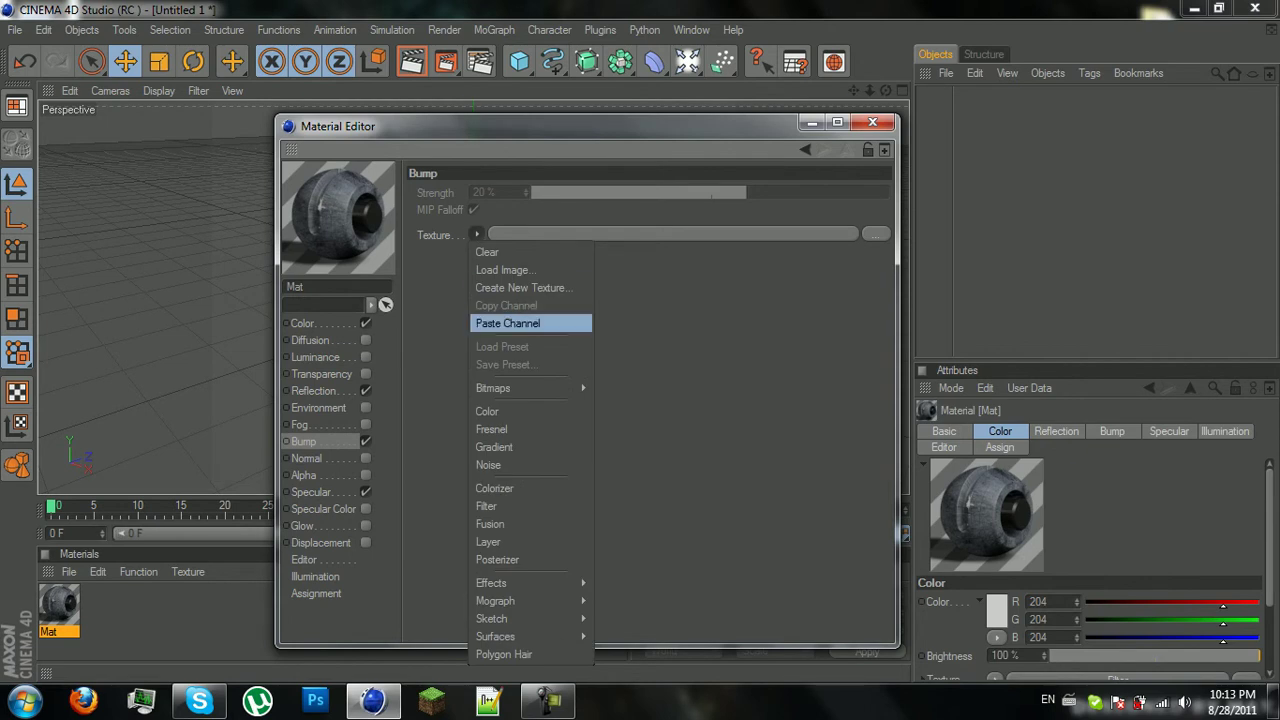
pyautogui.click(508, 323)
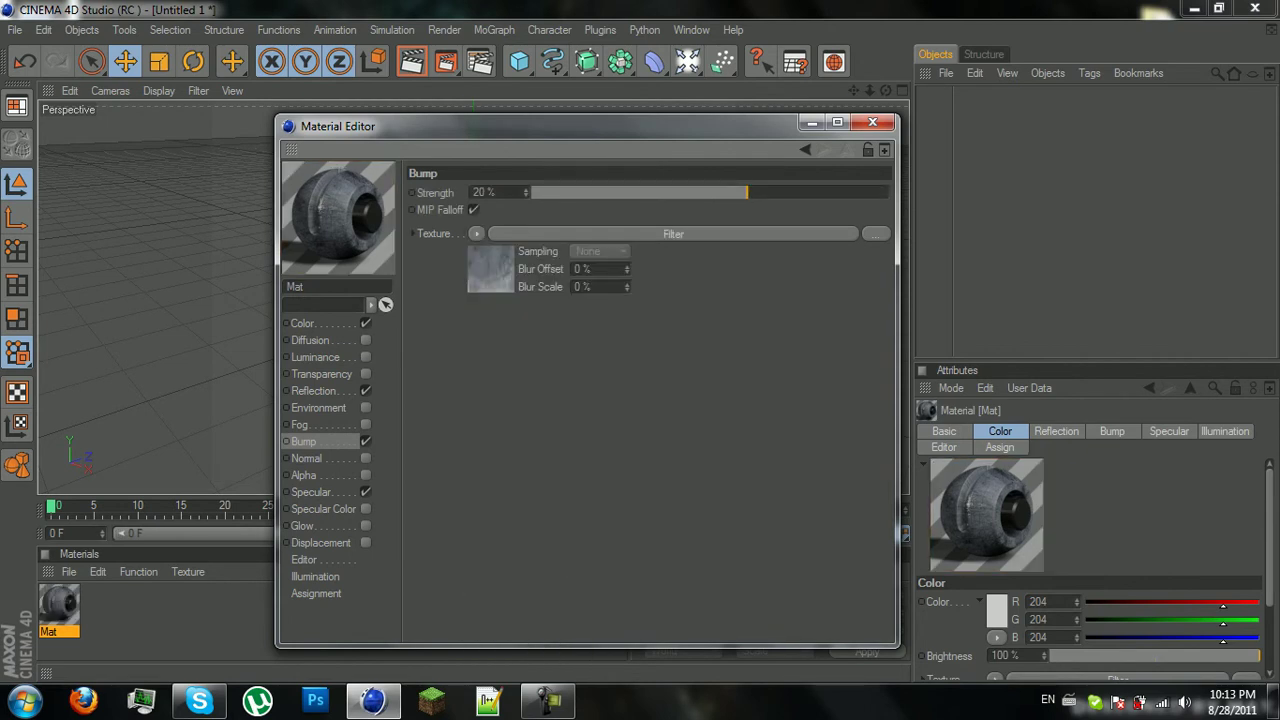
# - Try a saturation of 46% on the bump texture's Filter, undo it, and view the Filter's basic properties
pyautogui.click(491, 270)
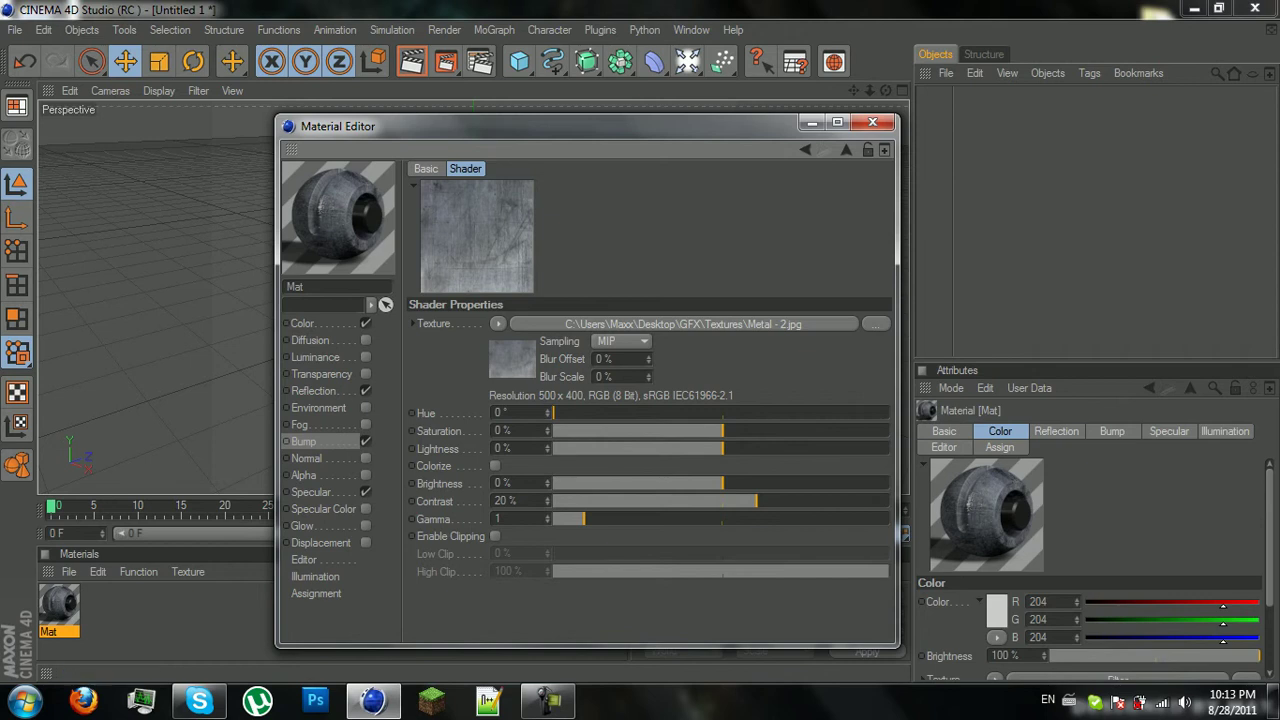
pyautogui.moveTo(722, 431); pyautogui.dragTo(800, 431)
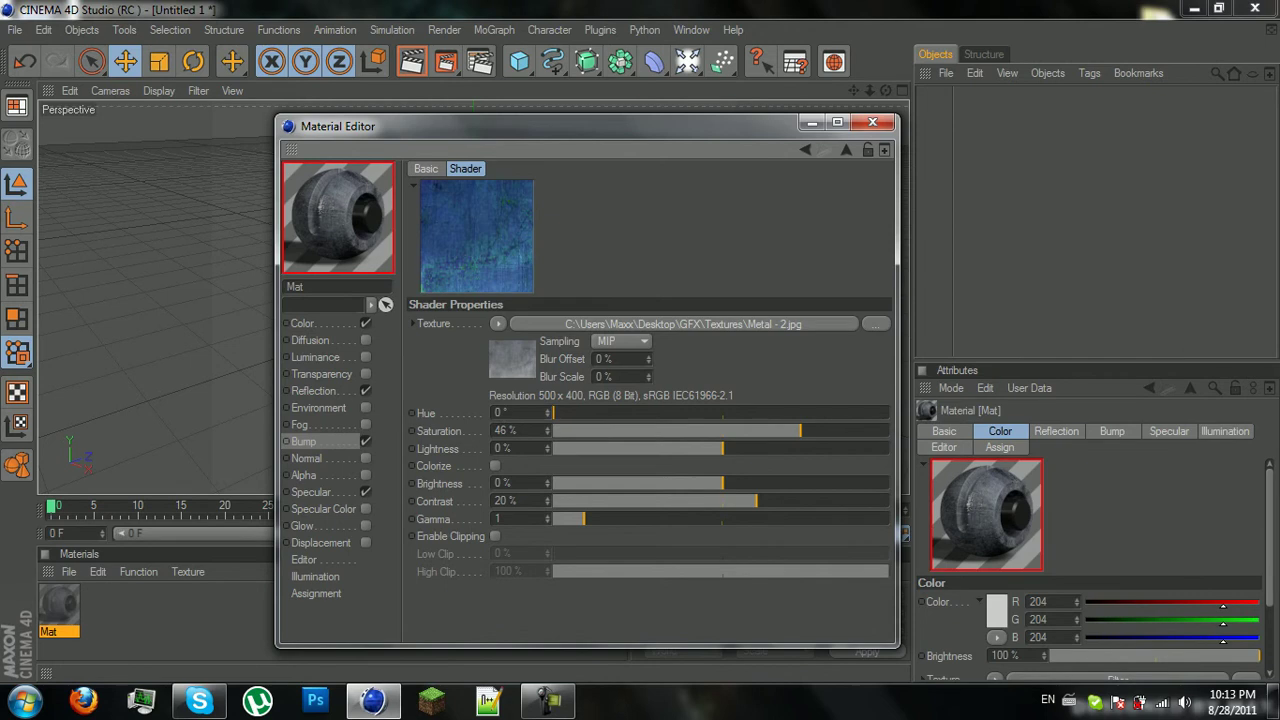
pyautogui.hotkey('ctrl', 'z')
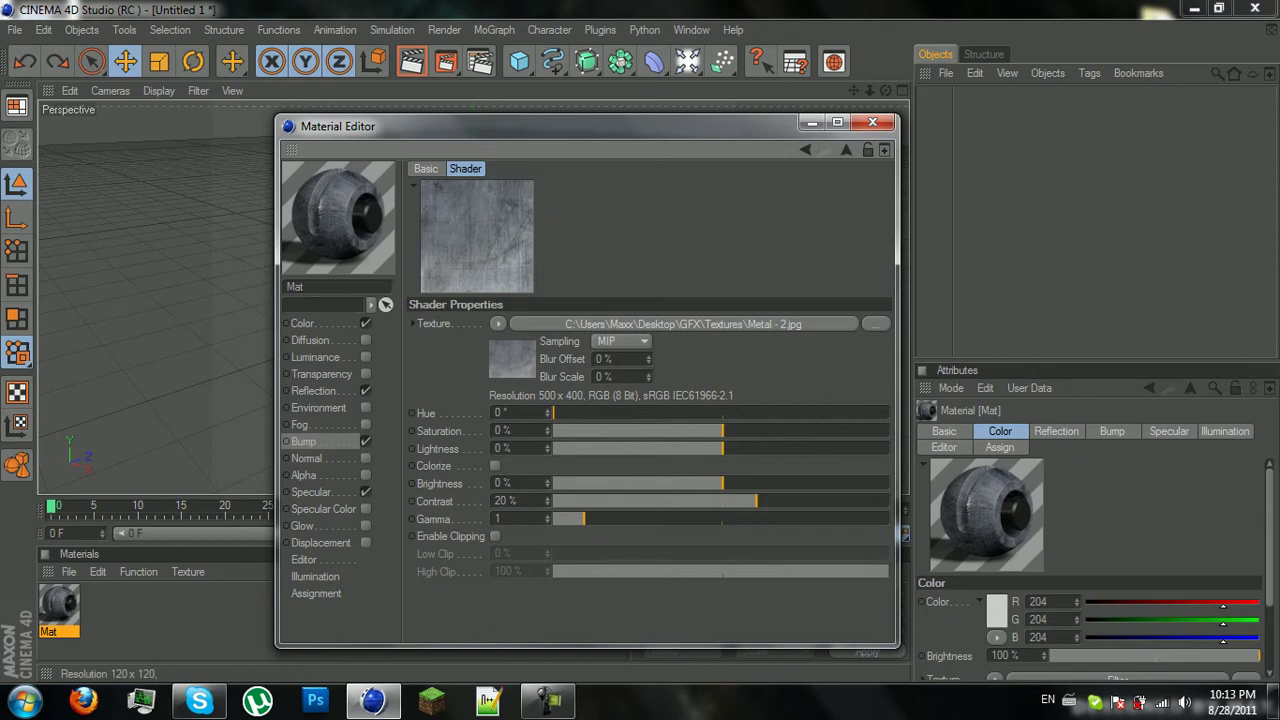
pyautogui.click(426, 169)
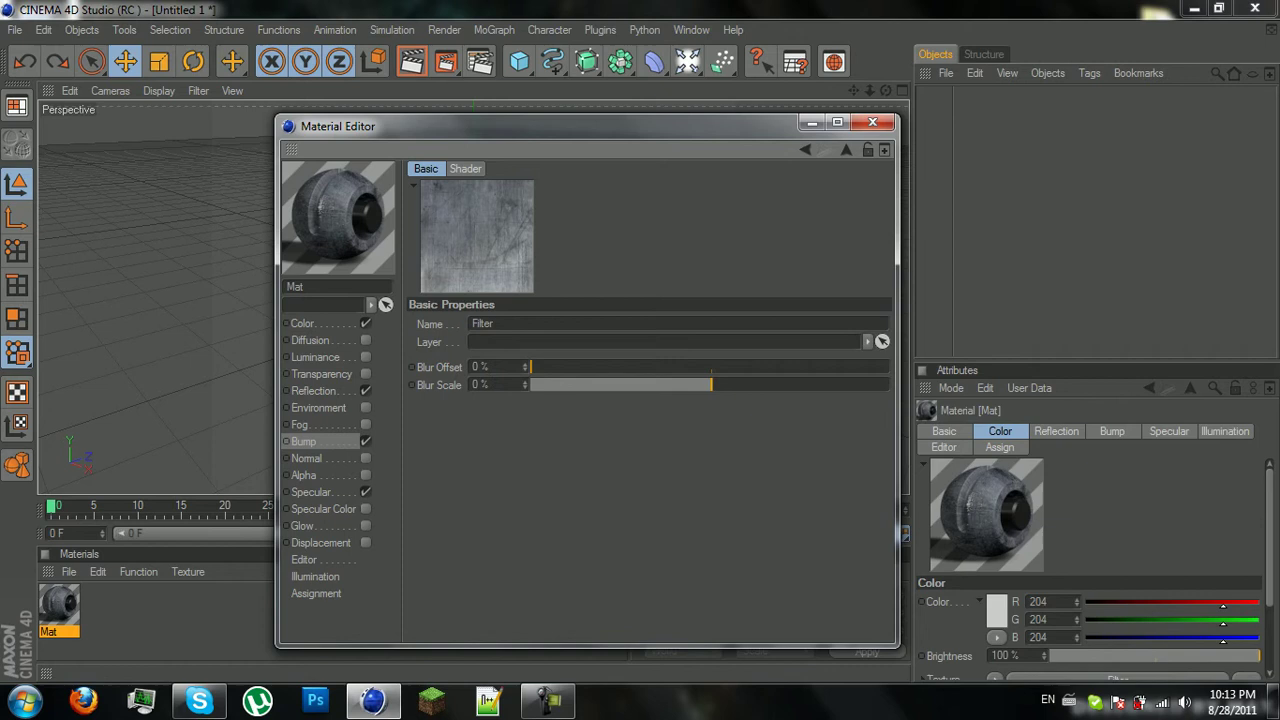
# - Assign a Fresnel shader as the texture of the Reflection channel
pyautogui.click(314, 391)
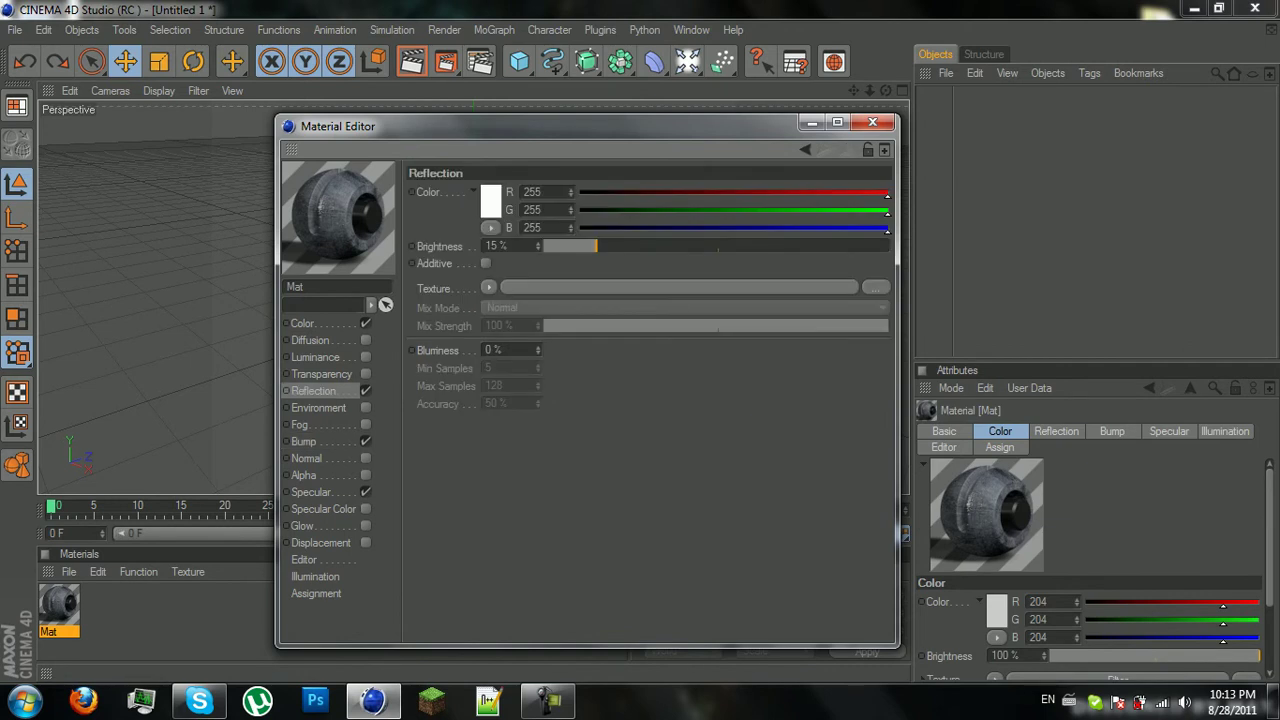
pyautogui.click(488, 288)
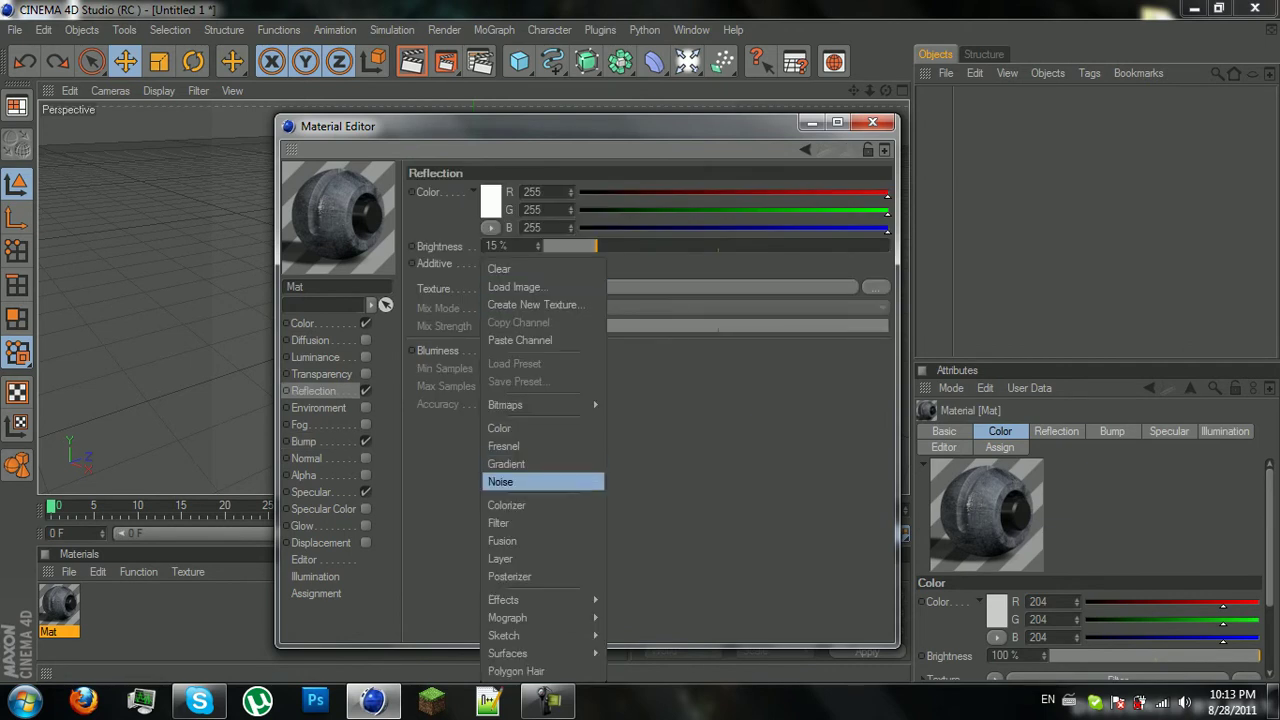
pyautogui.click(503, 446)
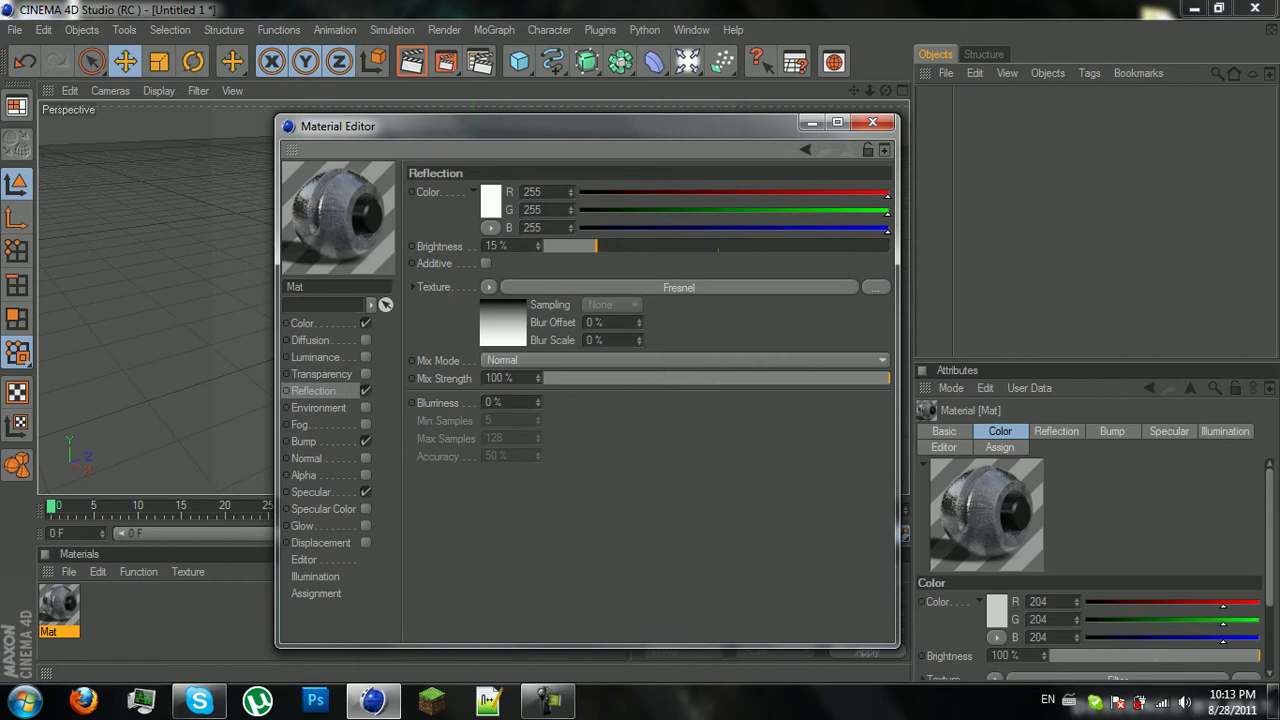
# - Try mix strengths of 31%, 30% and 40% for the Fresnel texture in the Reflection channel
pyautogui.click(596, 378)
pyautogui.moveTo(596, 378); pyautogui.dragTo(651, 378)
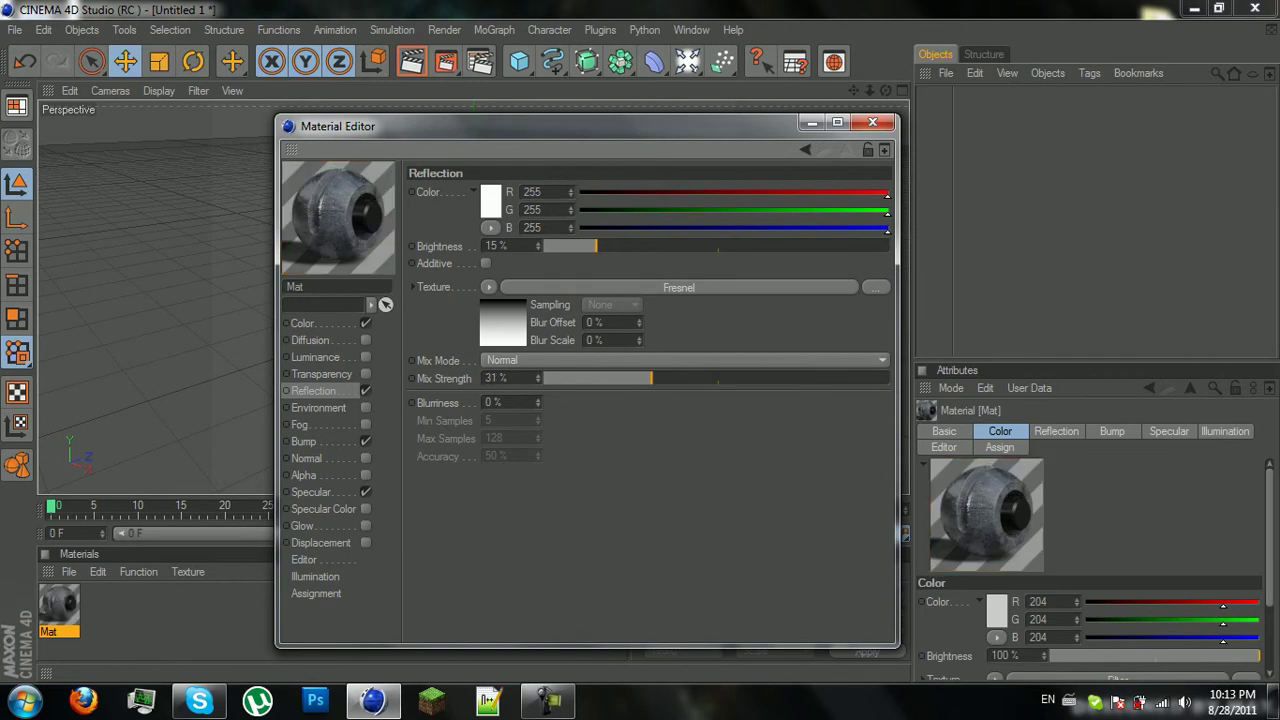
pyautogui.doubleClick(497, 378)
pyautogui.write('30')
pyautogui.press('Return')
pyautogui.moveTo(648, 378); pyautogui.dragTo(682, 378)
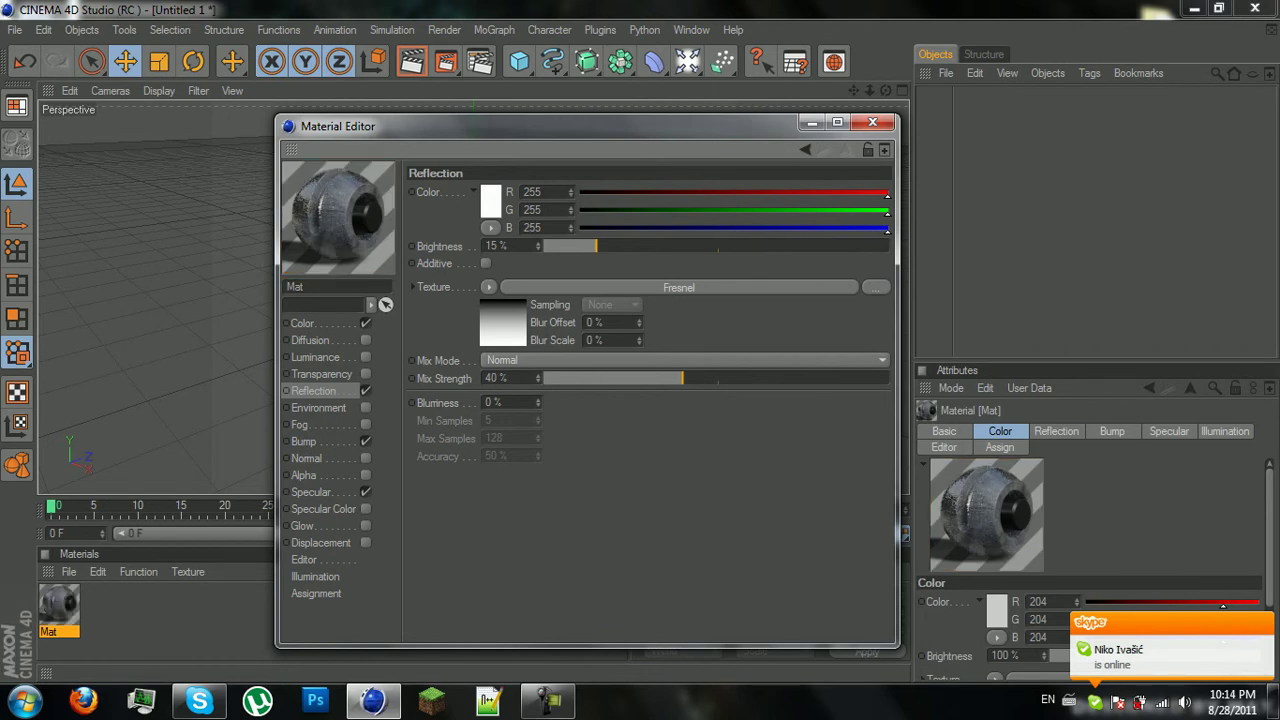
# - Set the Fresnel texture's mix strength to 25% in the Reflection channel
pyautogui.doubleClick(496, 378)
pyautogui.write('30')
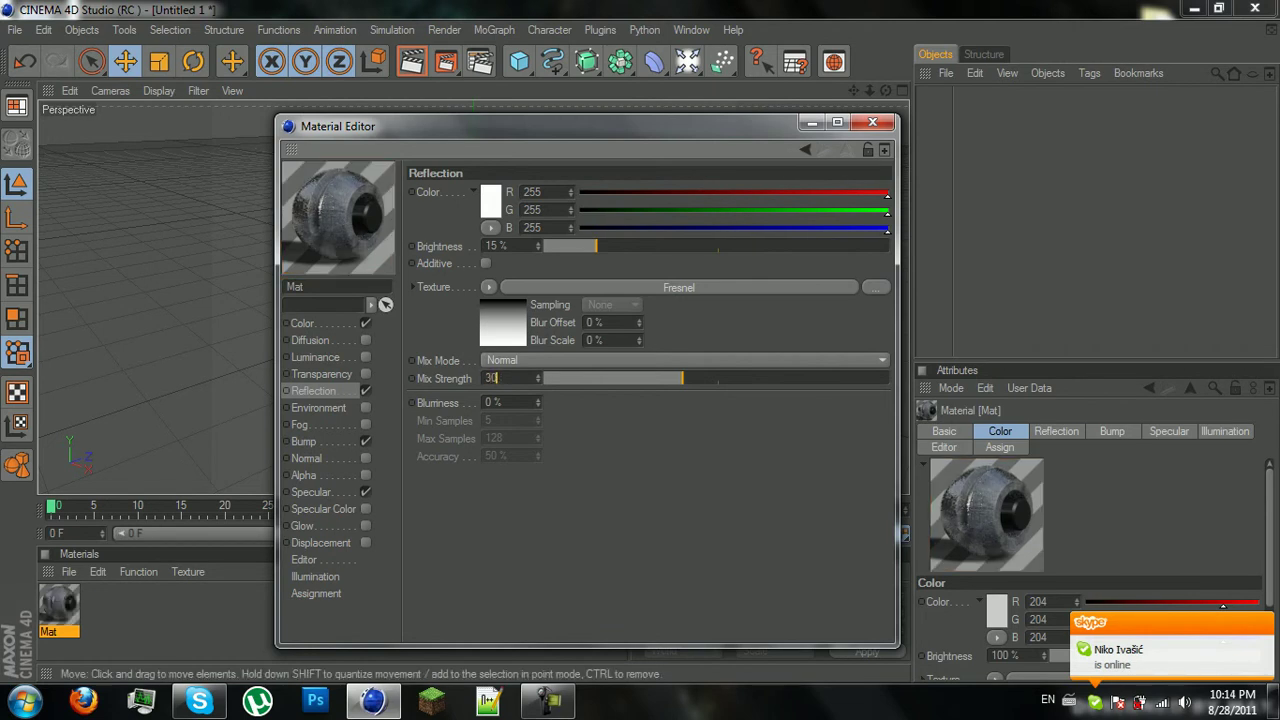
pyautogui.press('BackSpace')
pyautogui.press('BackSpace')
pyautogui.write('25')
pyautogui.press('Return')
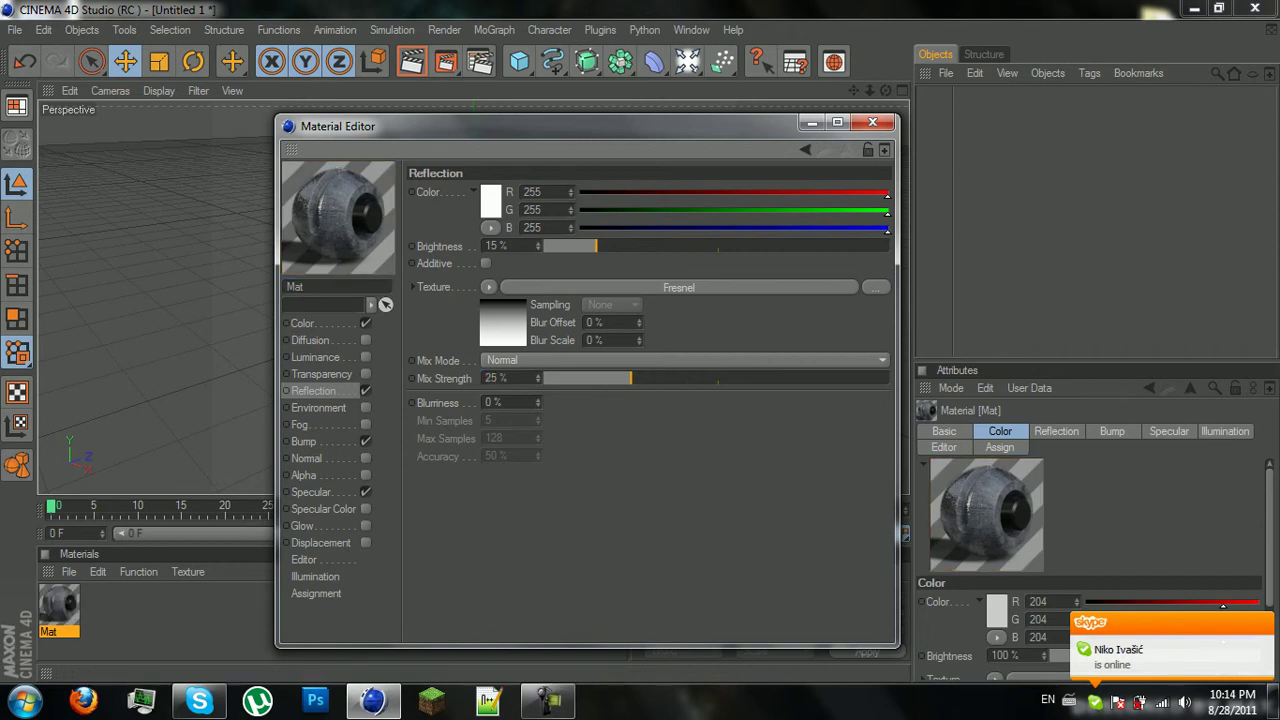
# - Set the Bump channel's strength to 40% and close the Material Editor
pyautogui.click(305, 441)
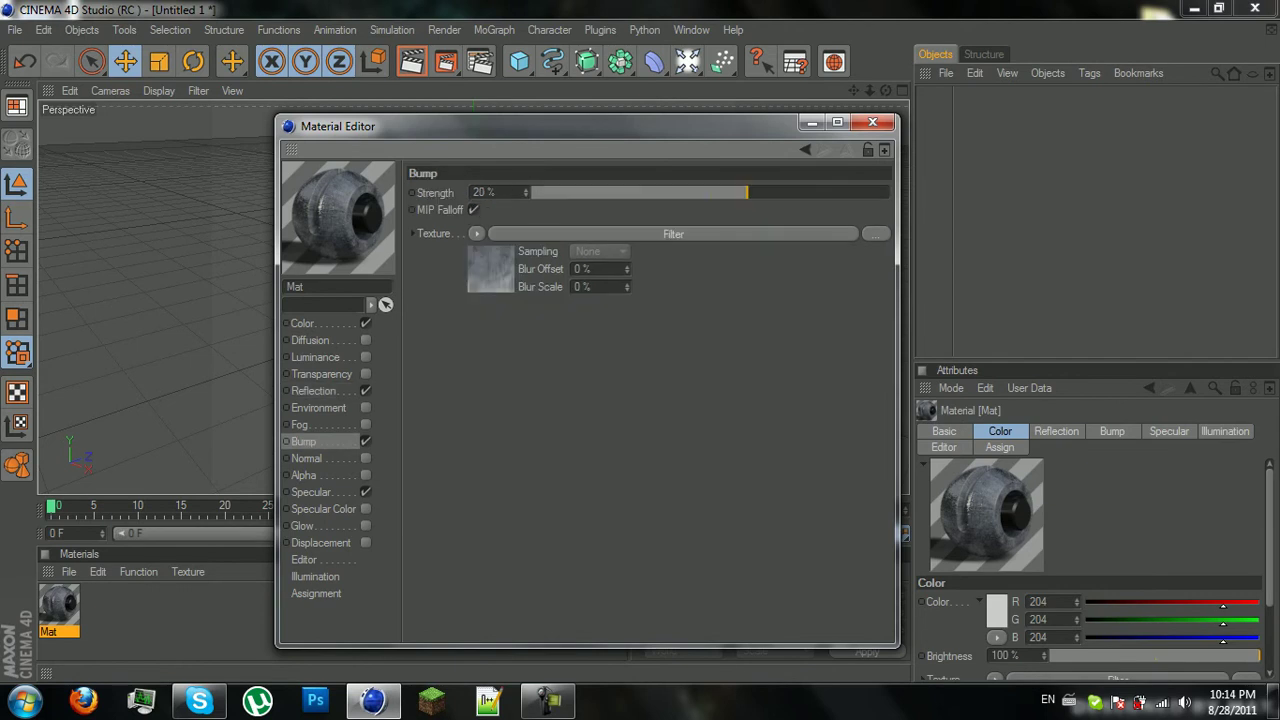
pyautogui.moveTo(746, 192); pyautogui.dragTo(802, 192)
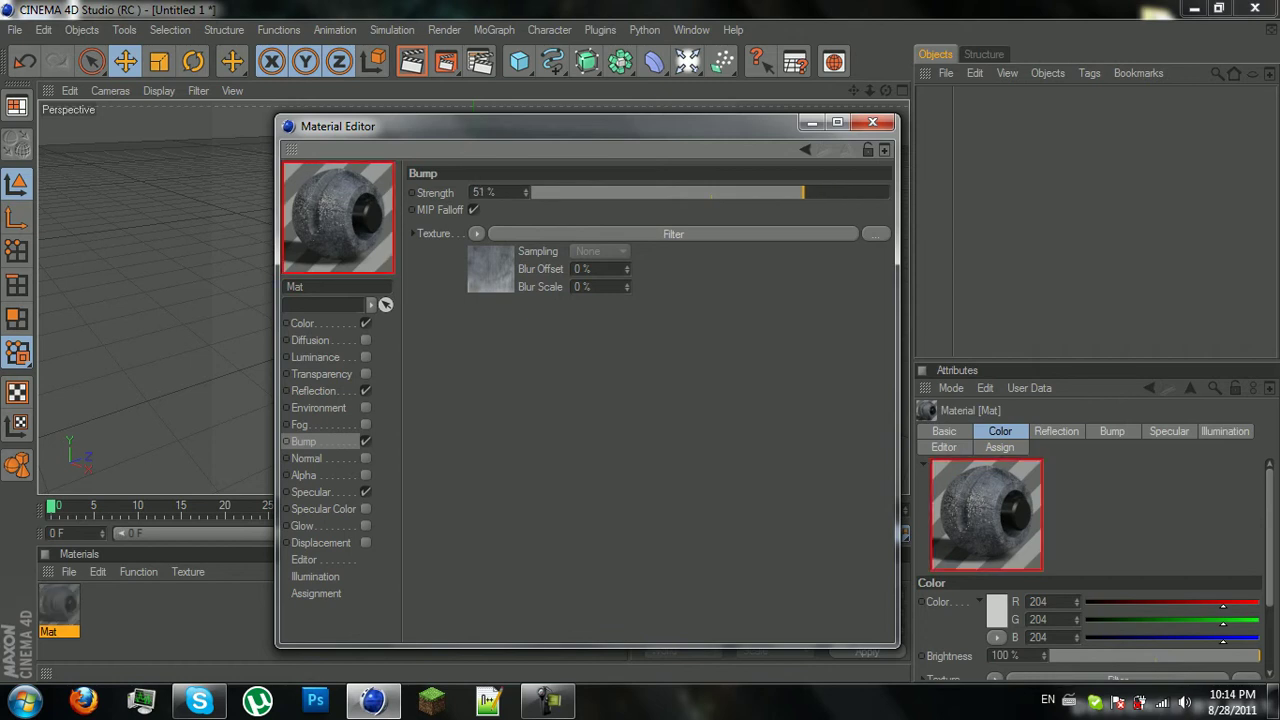
pyautogui.doubleClick(484, 192)
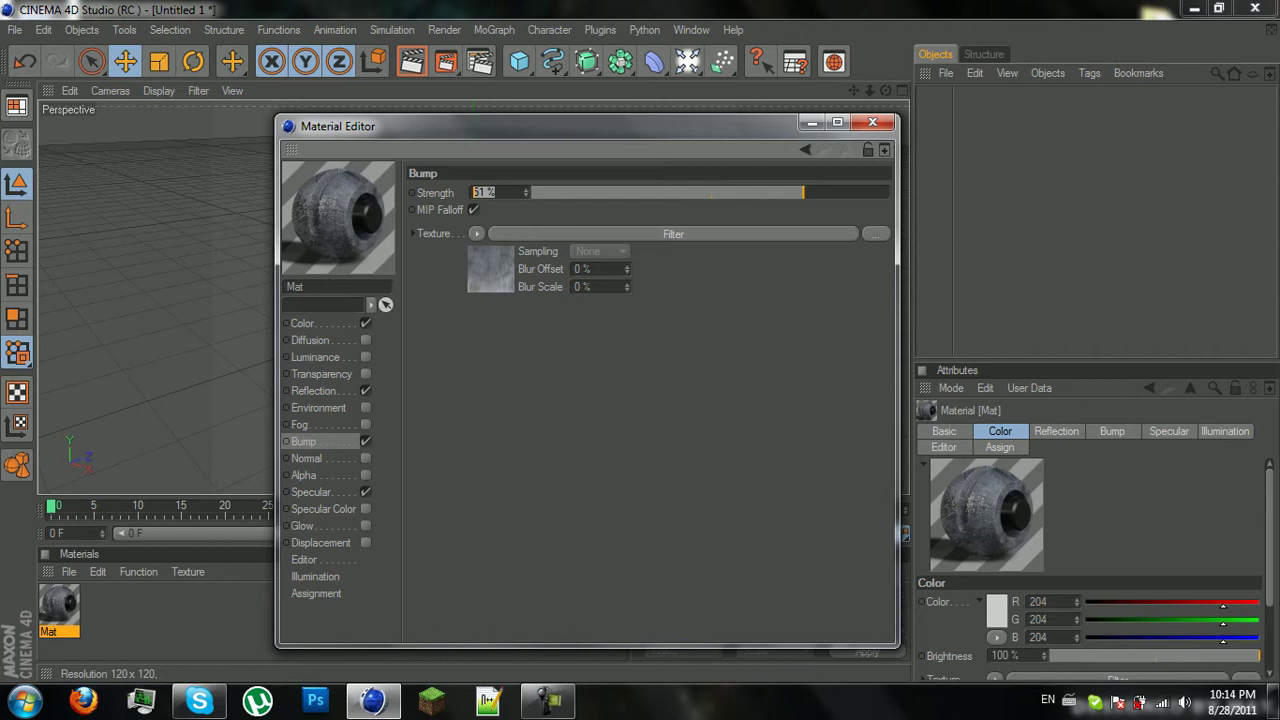
pyautogui.write('40')
pyautogui.press('Return')
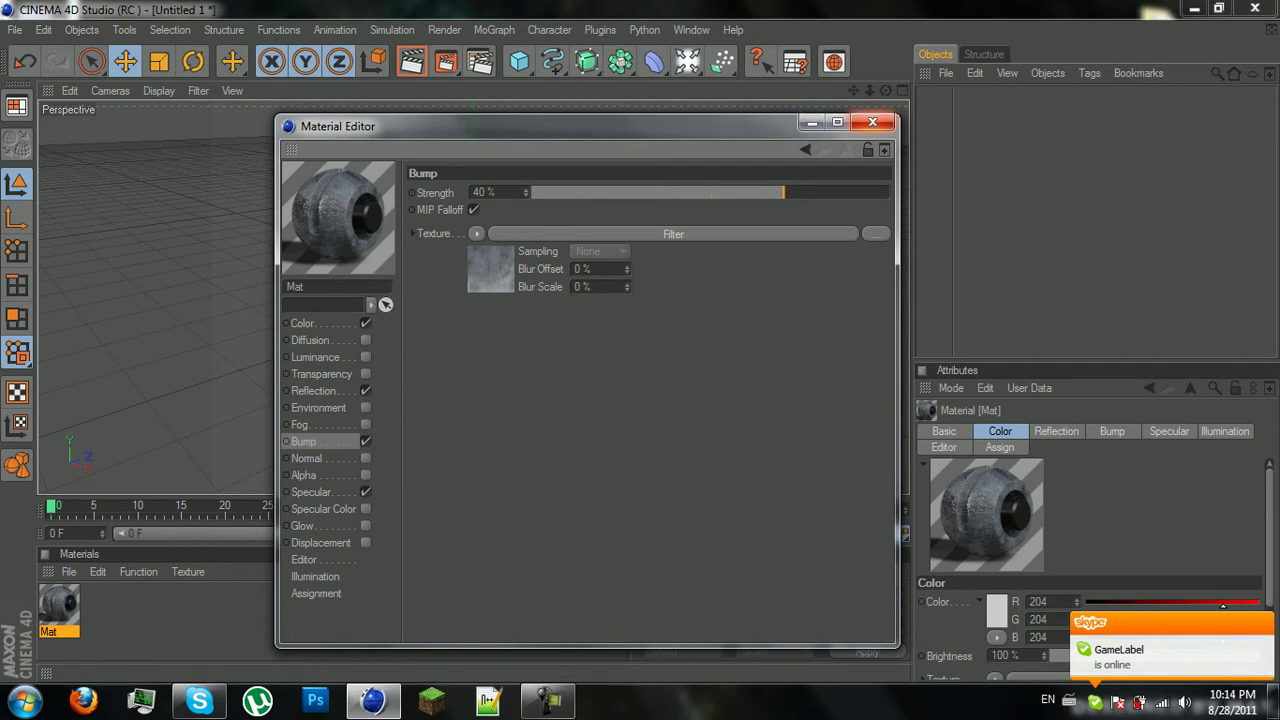
pyautogui.click(872, 122)
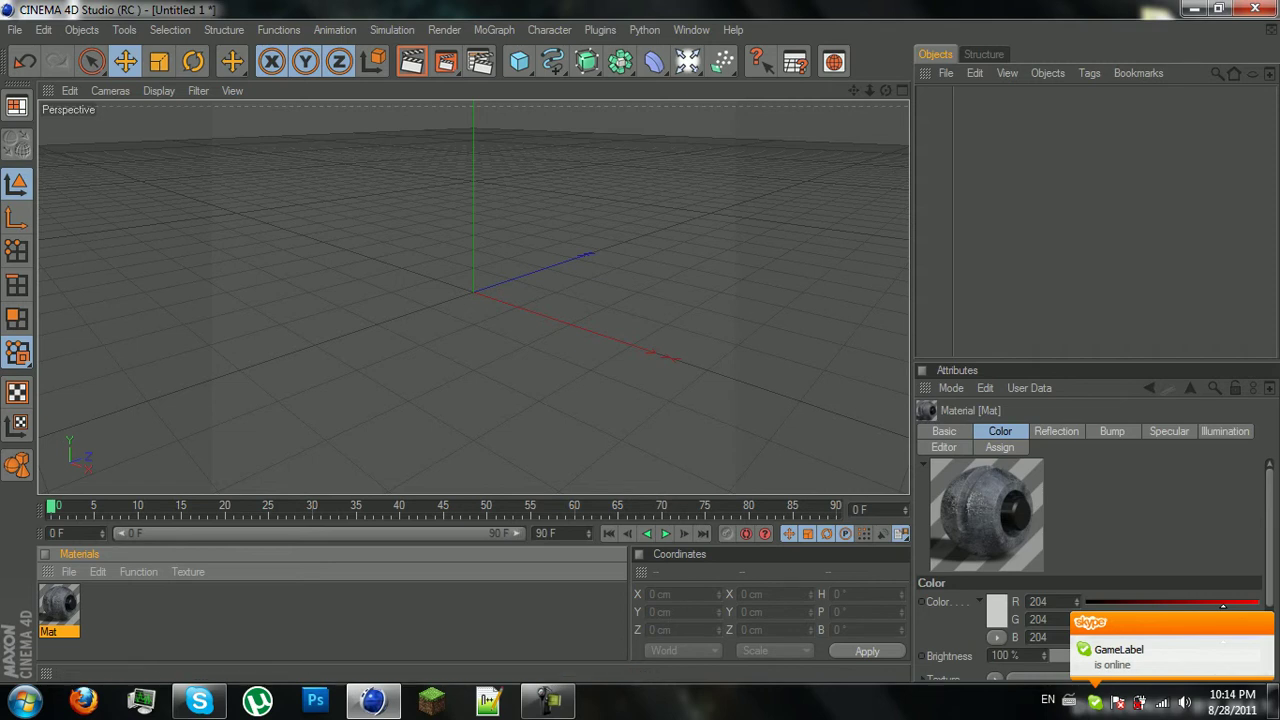
# - Add a MoText object and replace its default text with "Max"
pyautogui.click(494, 30)
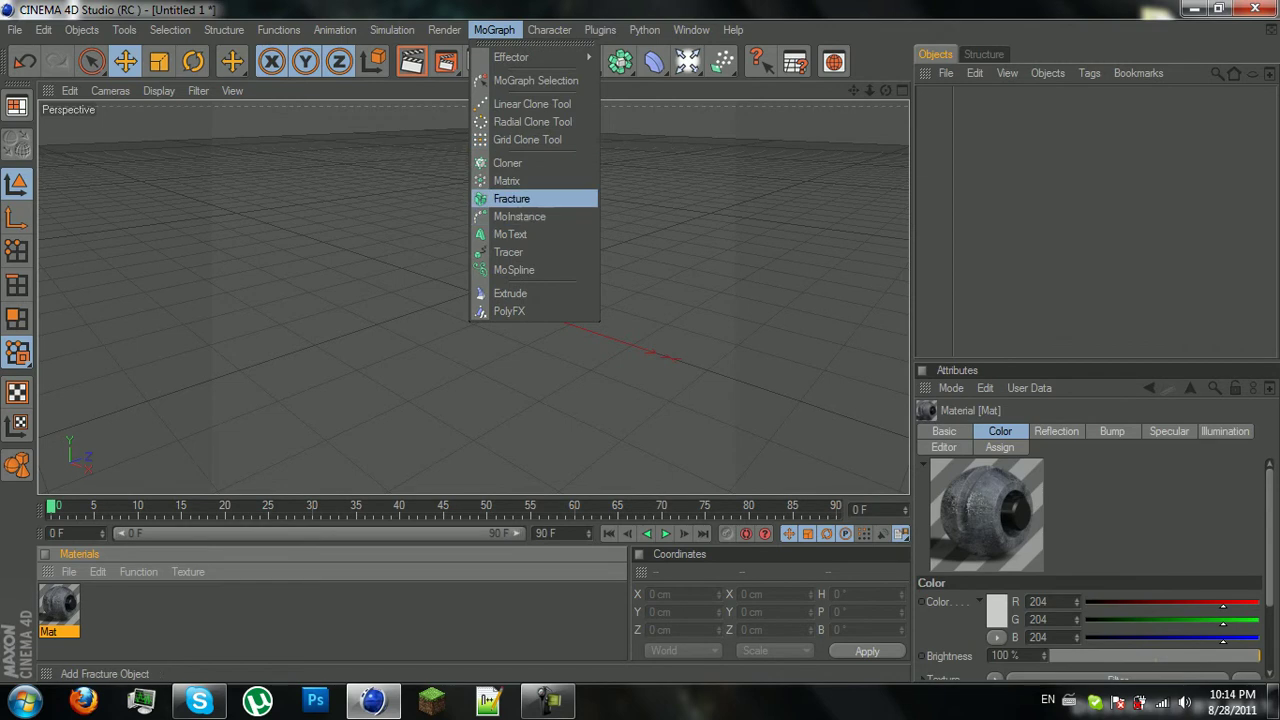
pyautogui.click(510, 234)
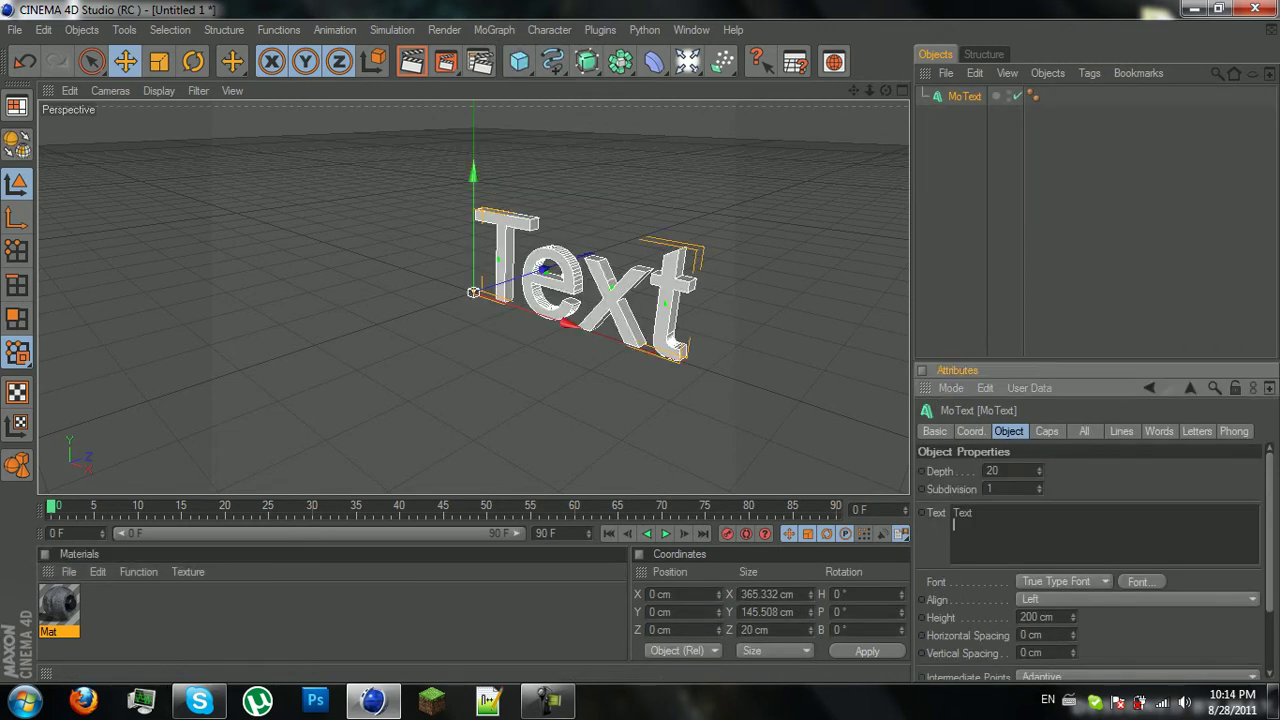
pyautogui.press('BackSpace')
pyautogui.press('BackSpace')
pyautogui.press('BackSpace')
pyautogui.press('BackSpace')
pyautogui.press('BackSpace')
pyautogui.write('hel')
pyautogui.press('BackSpace')
pyautogui.press('BackSpace')
pyautogui.press('BackSpace')
pyautogui.write('Max')
# - Set the MoText depth to 100 and its font to Perfect Dark (BRK), Regular style
pyautogui.press('Tab')
pyautogui.write('100')
pyautogui.press('Return')
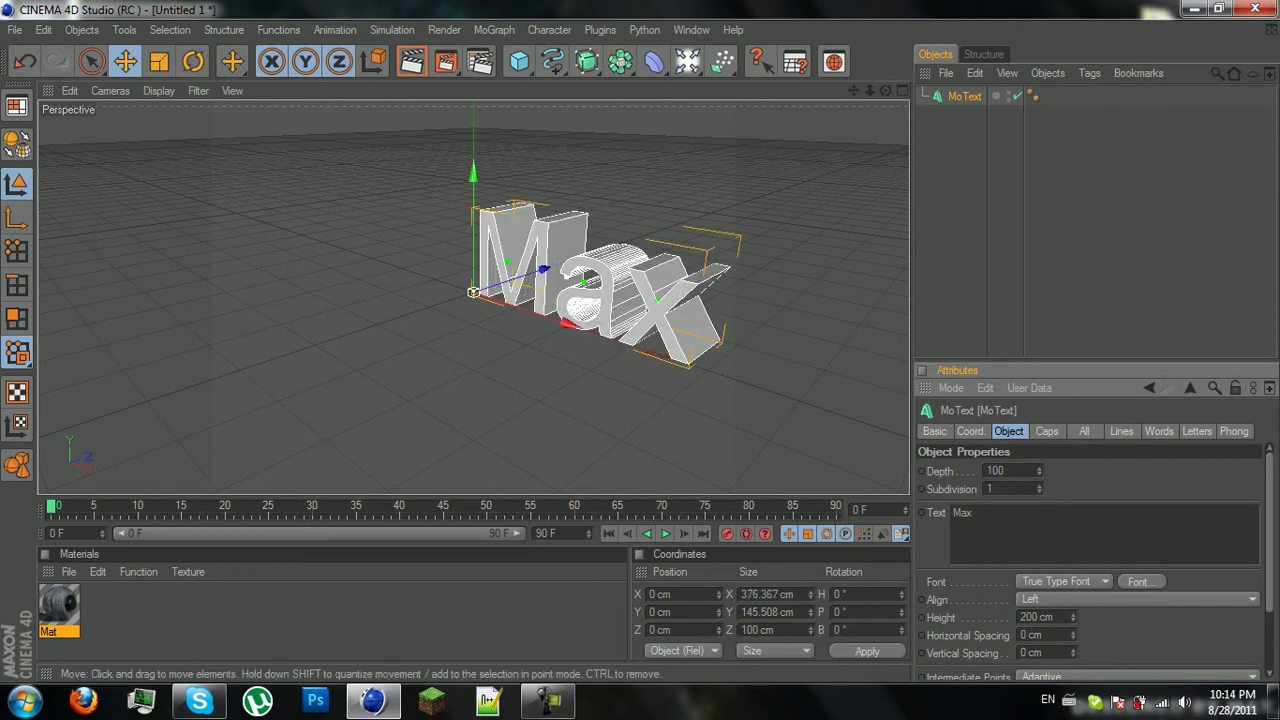
pyautogui.click(1141, 582)
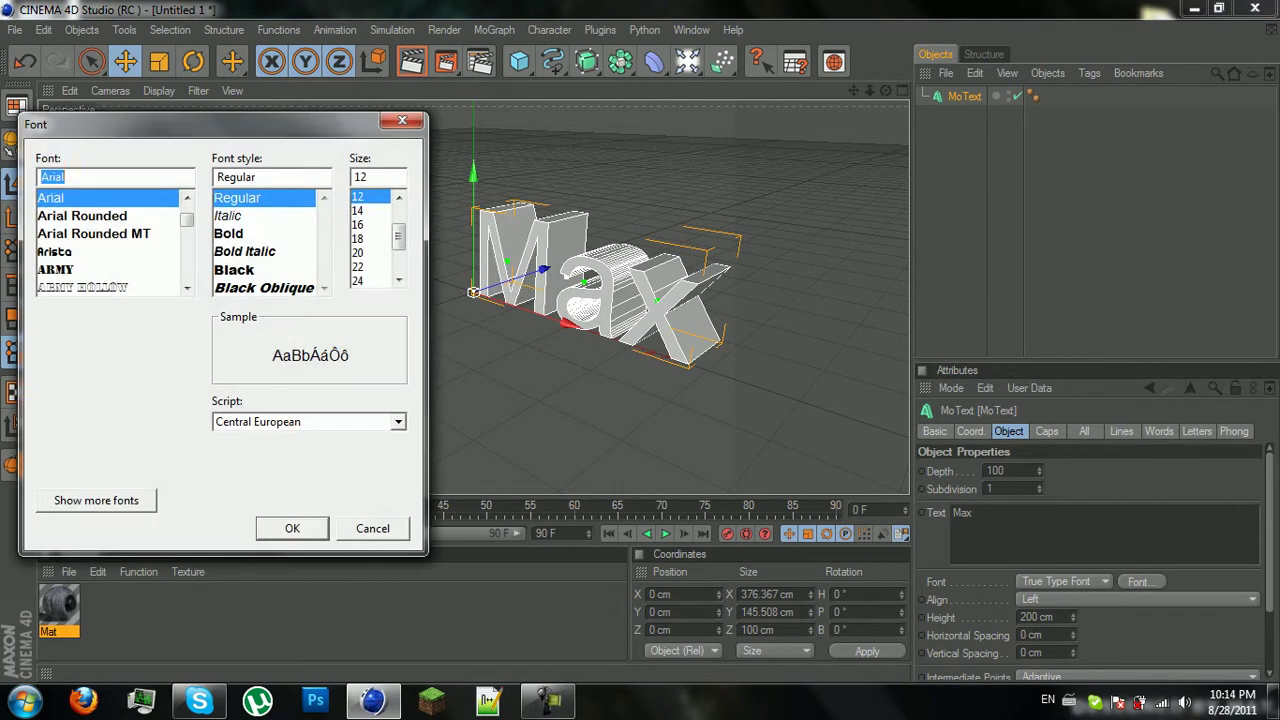
pyautogui.write('perfect Dark (BRK')
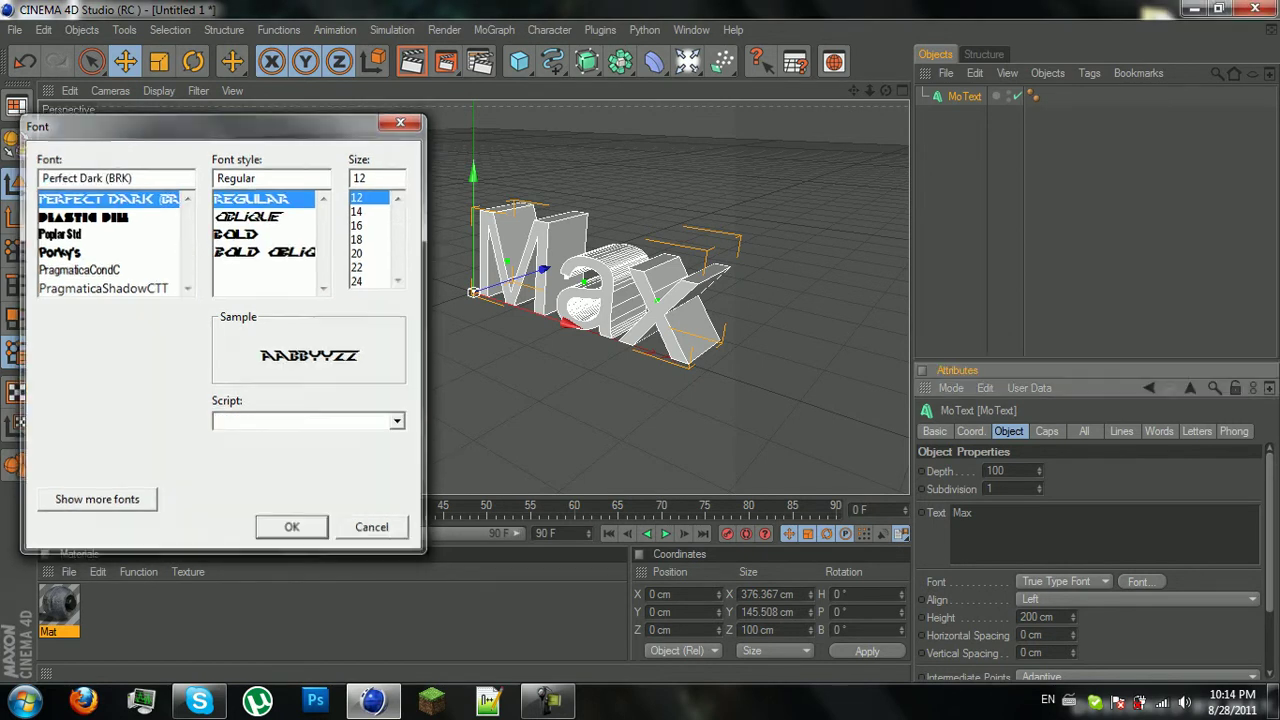
pyautogui.press('Return')
# - Add an omni light and move it above and in front of the text, to about X 275, Y 180, Z -125 cm
pyautogui.moveTo(886, 91); pyautogui.dragTo(935, 146)
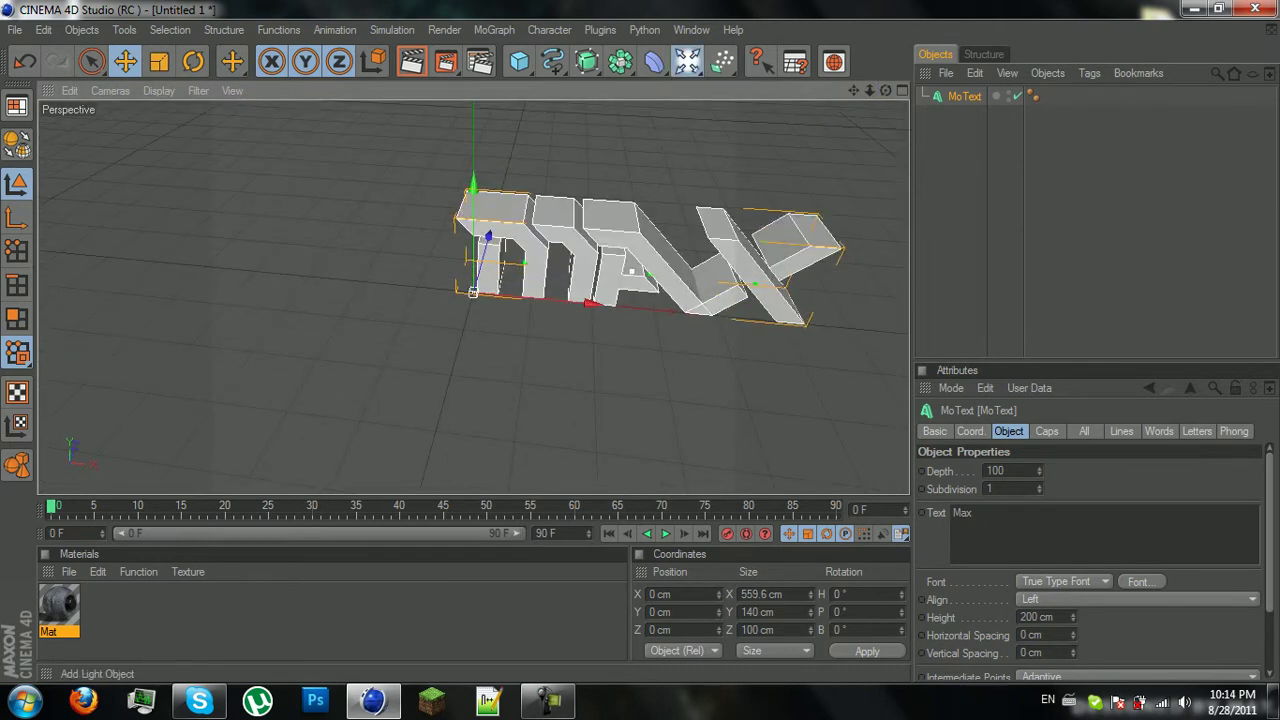
pyautogui.click(686, 61)
pyautogui.moveTo(471, 290); pyautogui.dragTo(638, 308)
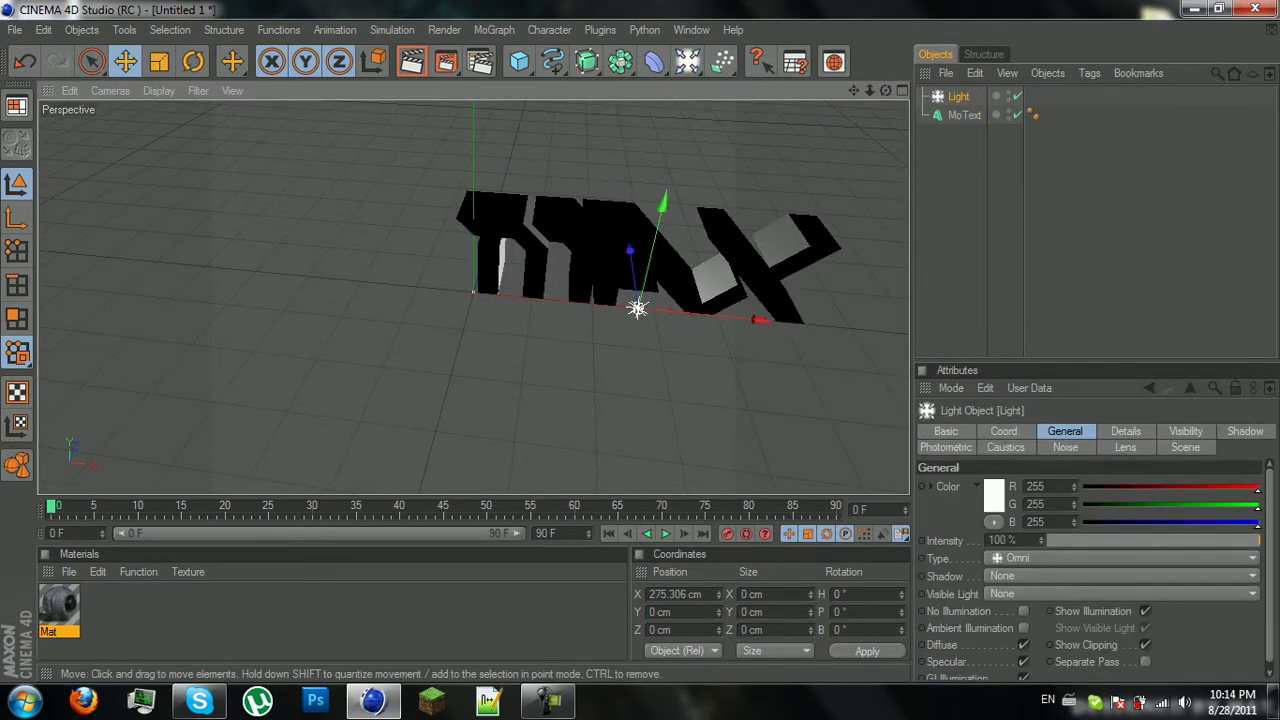
pyautogui.moveTo(634, 283); pyautogui.dragTo(705, 142)
# - Apply the metal material to the MoText object and render the perspective view from the front
pyautogui.moveTo(886, 90); pyautogui.dragTo(912, 32)
pyautogui.moveTo(853, 90); pyautogui.dragTo(711, 61)
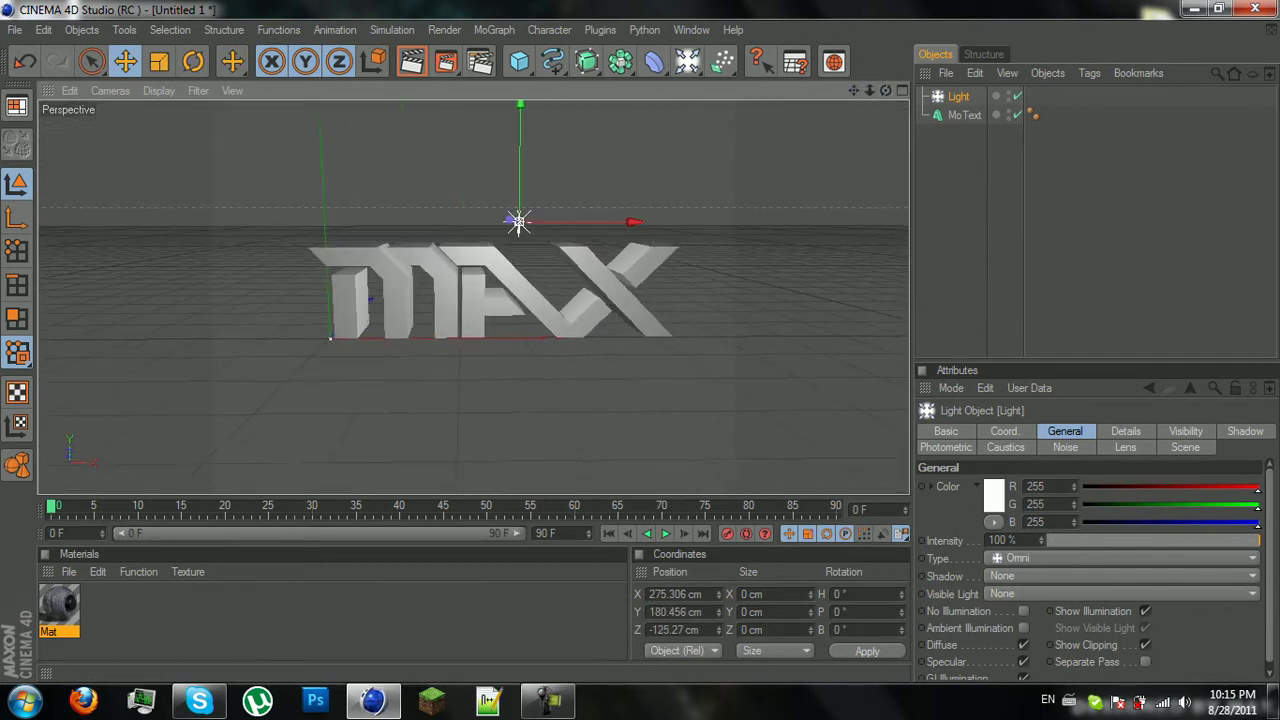
pyautogui.moveTo(1035, 115); pyautogui.dragTo(1045, 114)
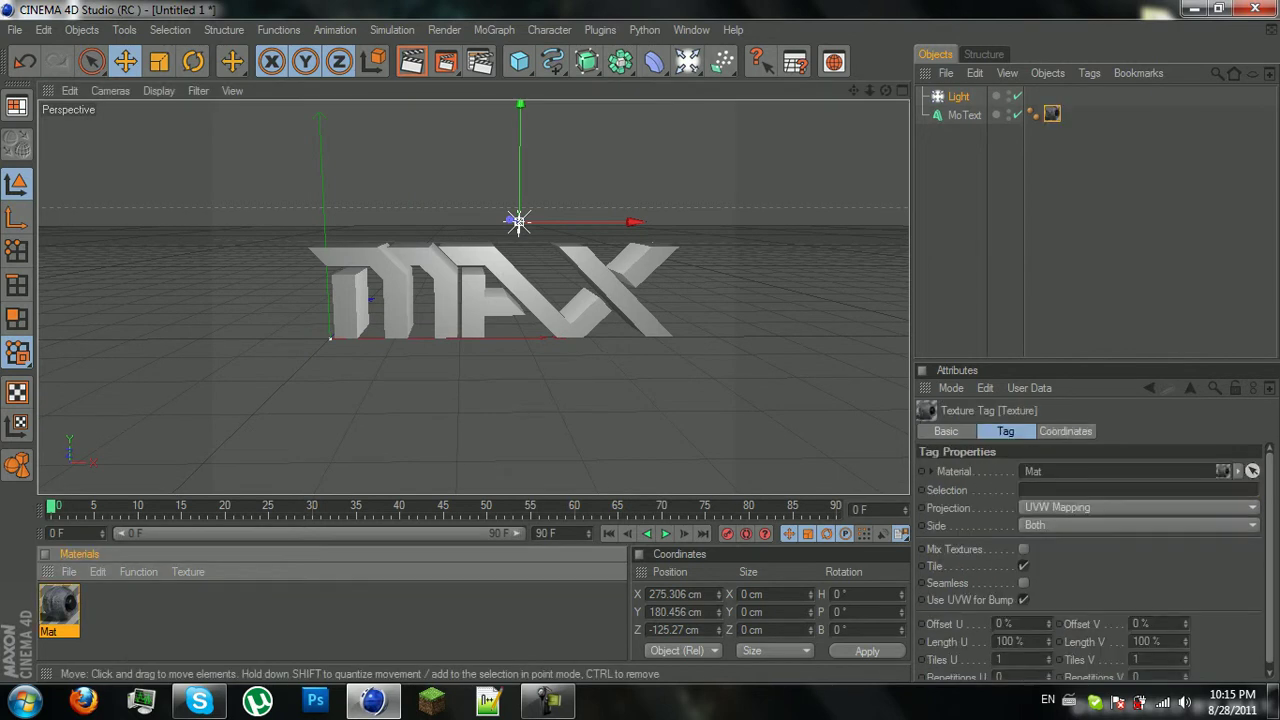
pyautogui.click(411, 61)
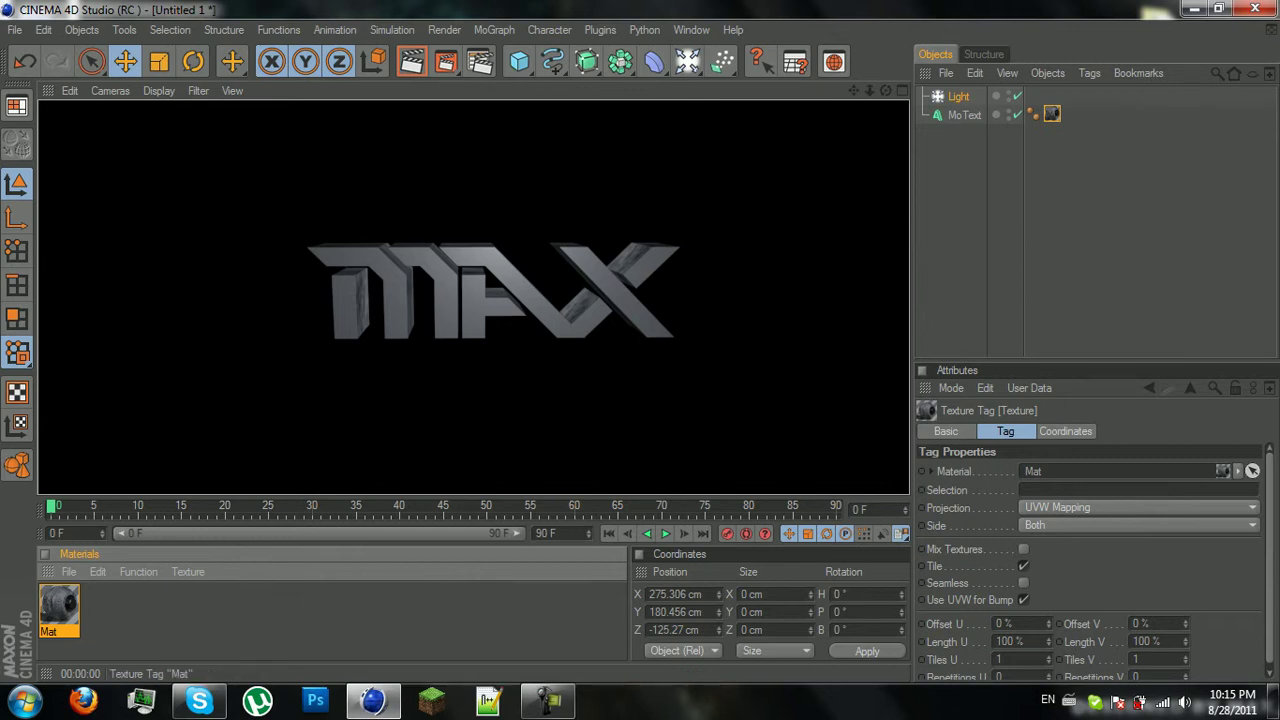
# - Change the MoText texture tag's projection to Cubic and render a closer view of the text
pyautogui.click(1052, 114)
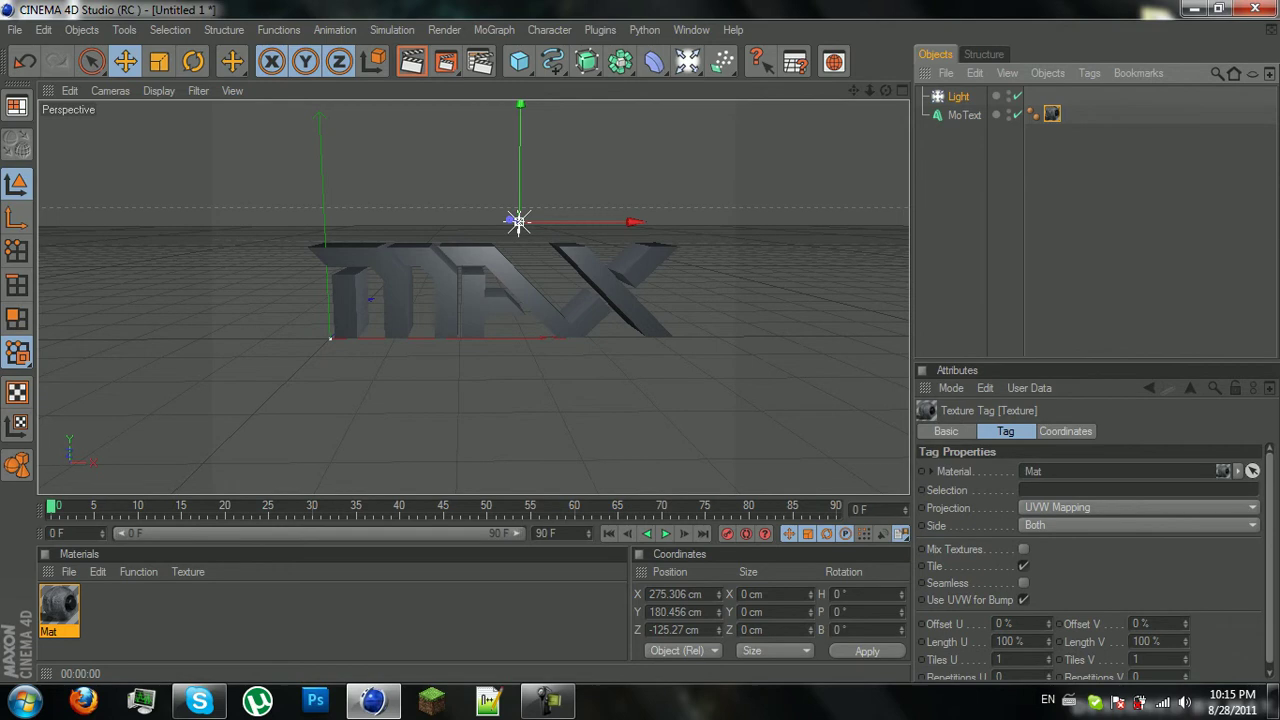
pyautogui.click(1138, 508)
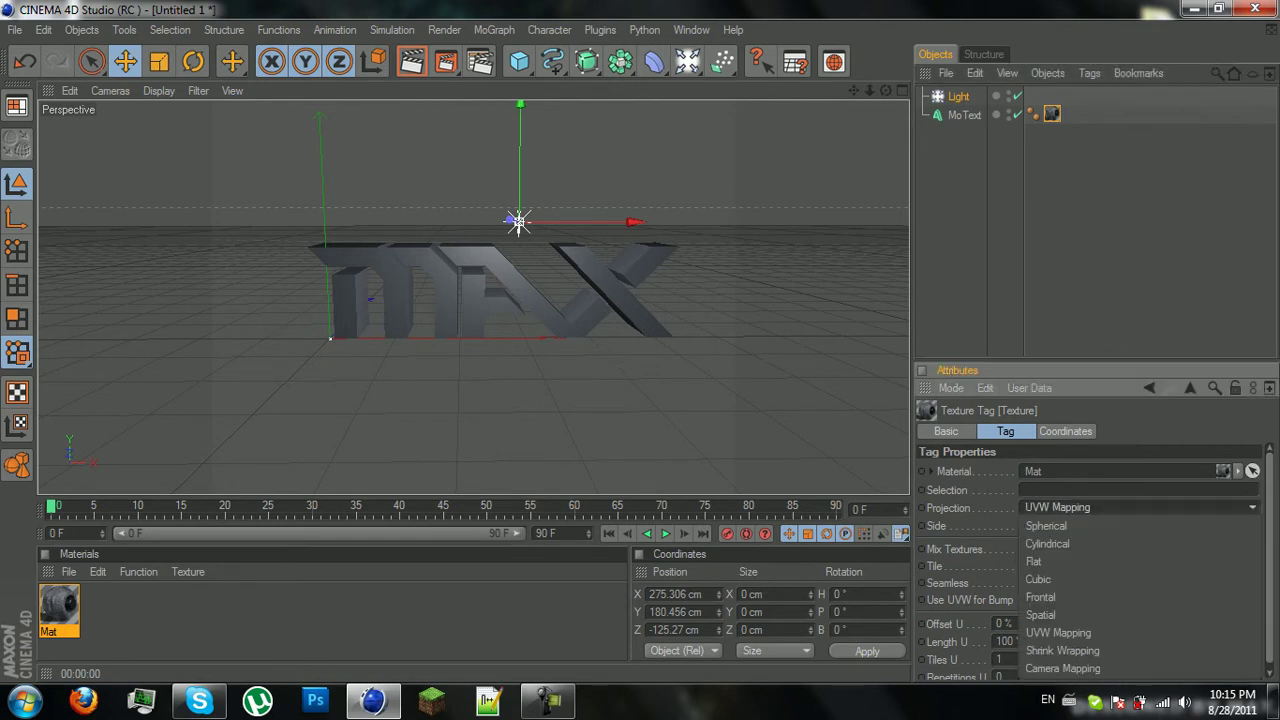
pyautogui.click(1040, 579)
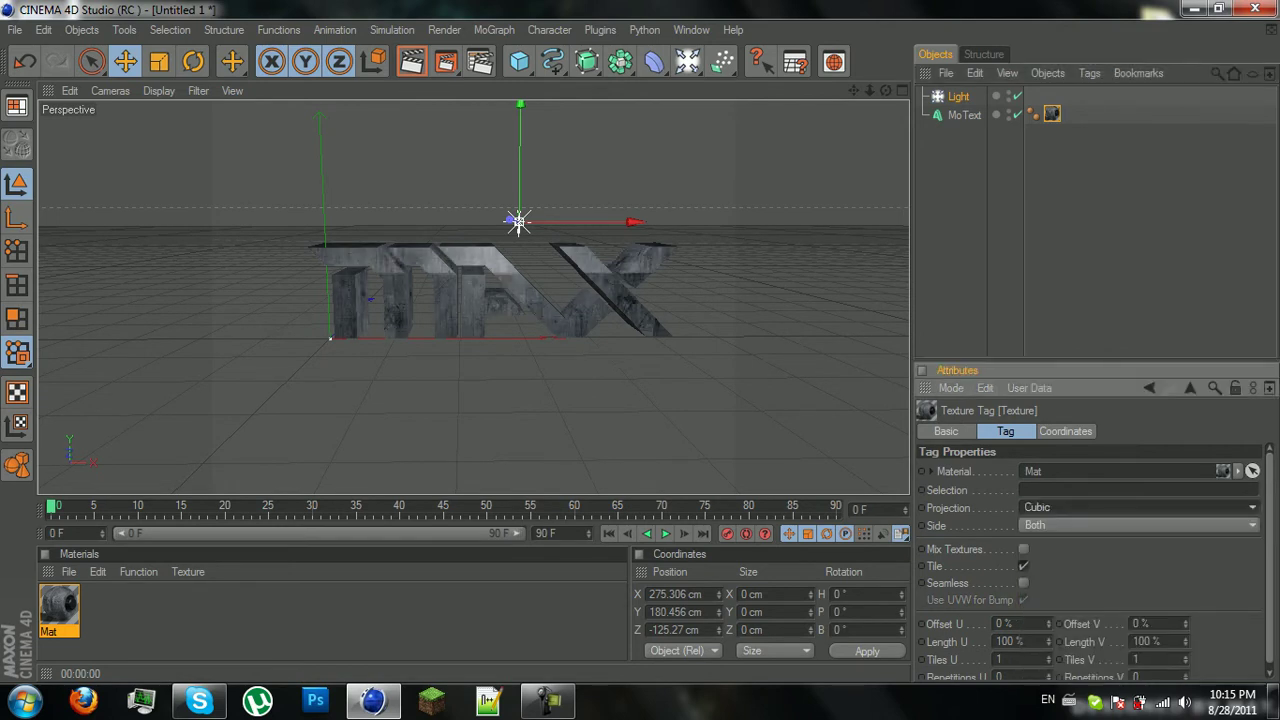
pyautogui.click(412, 61)
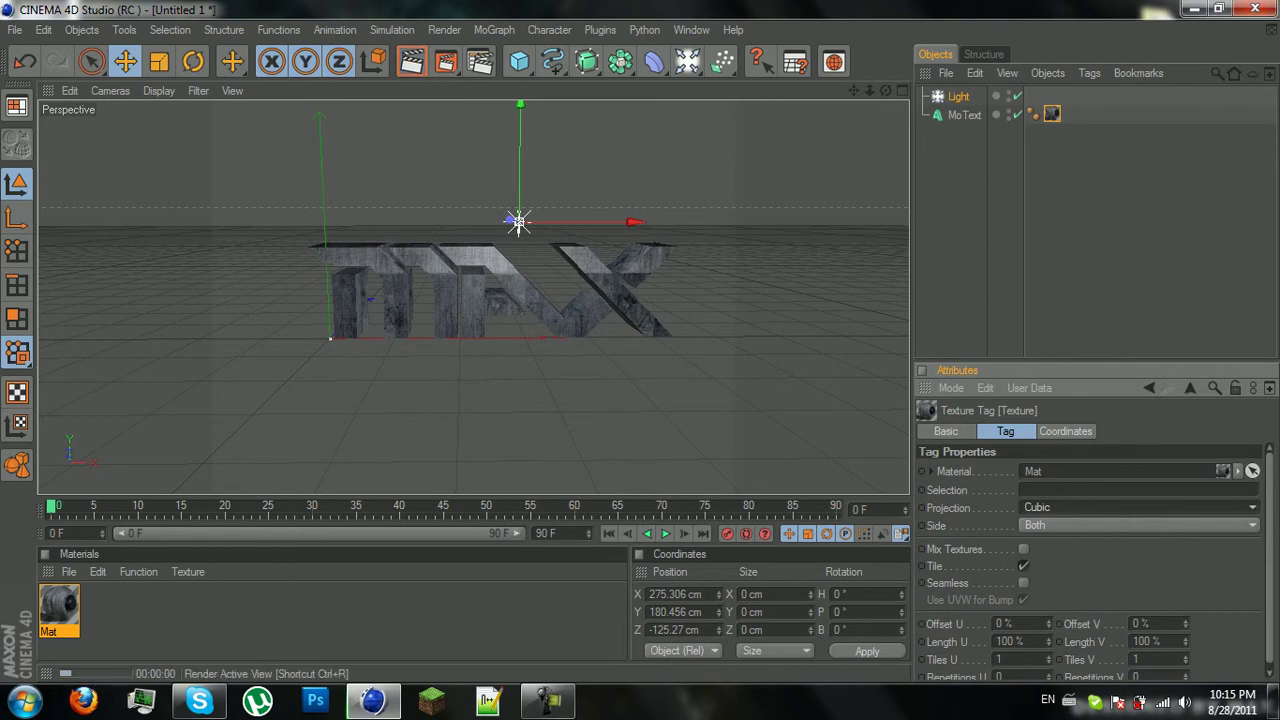
pyautogui.scroll(5, 474, 297)
pyautogui.scroll(-2, 474, 297)
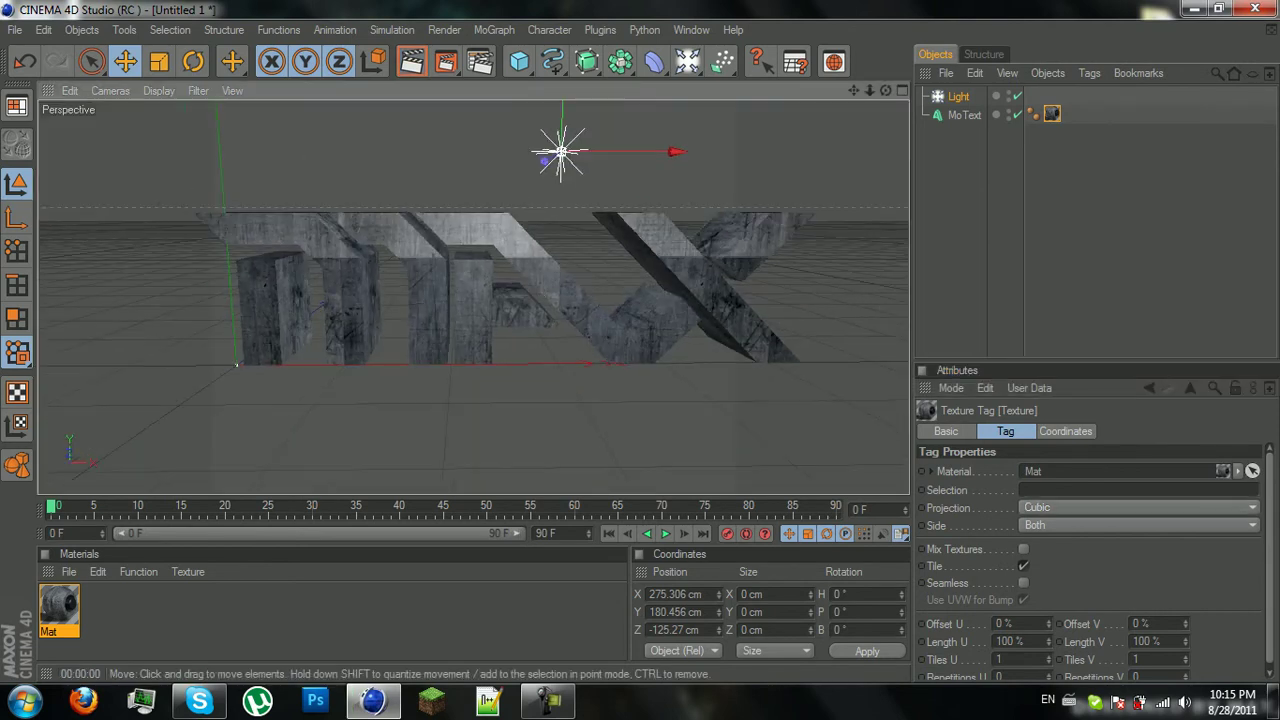
pyautogui.click(412, 61)
pyautogui.hotkey('ctrl', 'r')
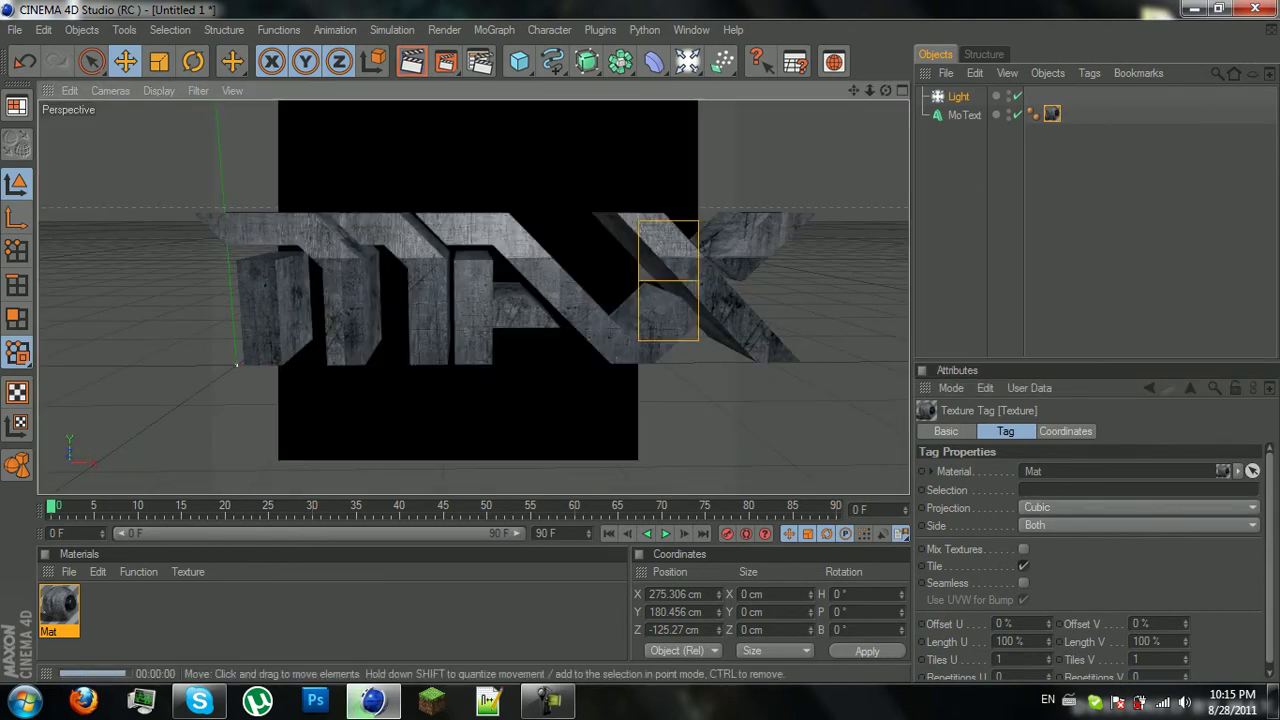
# - Try Frontal projection on the MoText texture tag and render it from two slightly different angles
pyautogui.click(1138, 507)
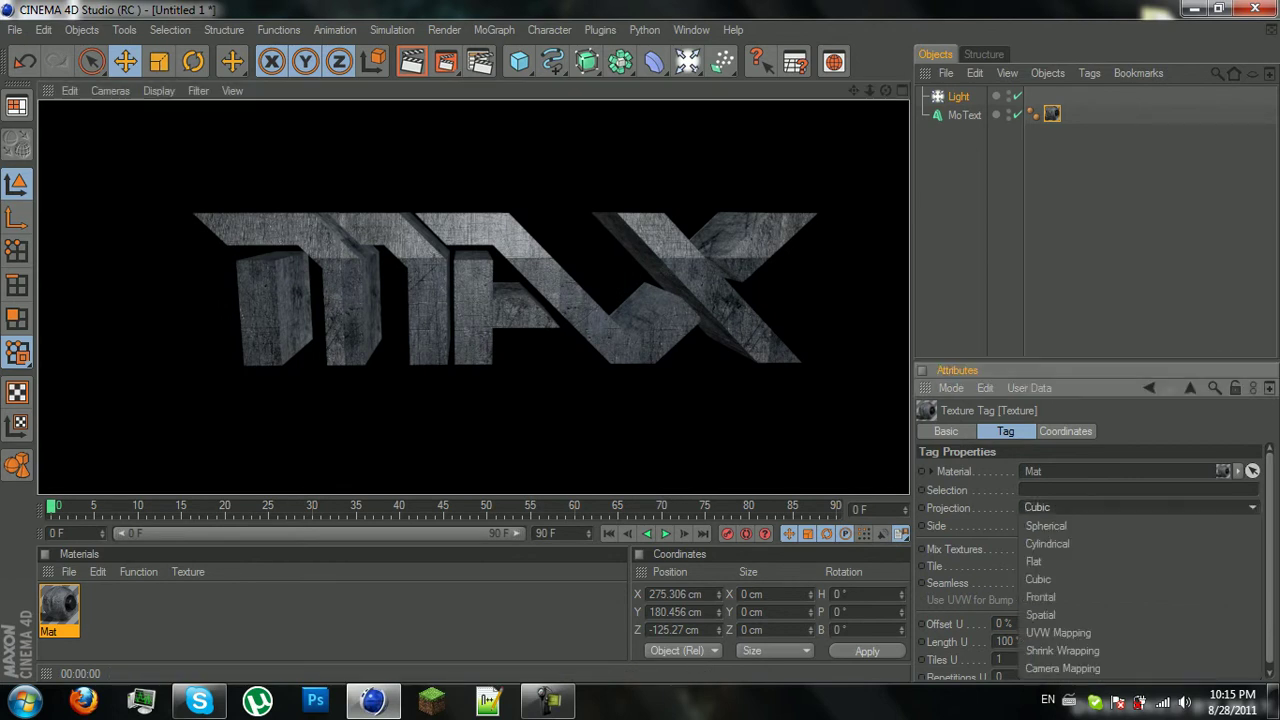
pyautogui.click(1060, 596)
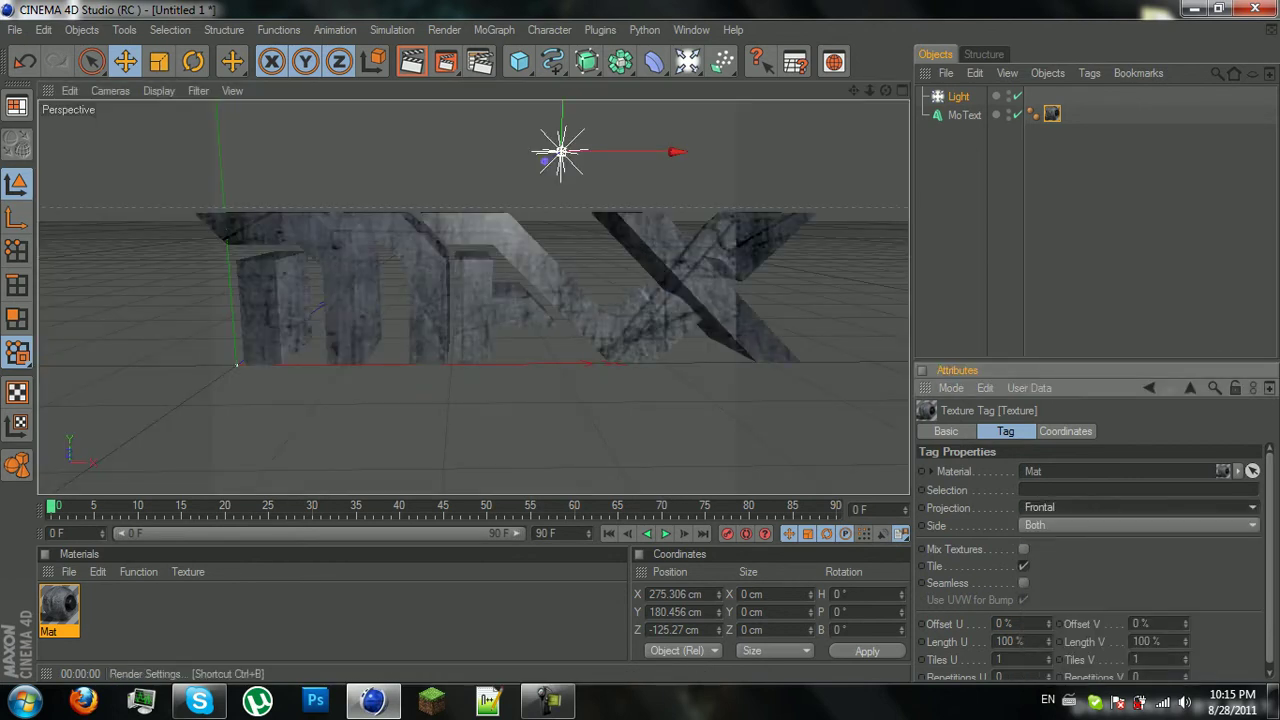
pyautogui.hotkey('ctrl', 'r')
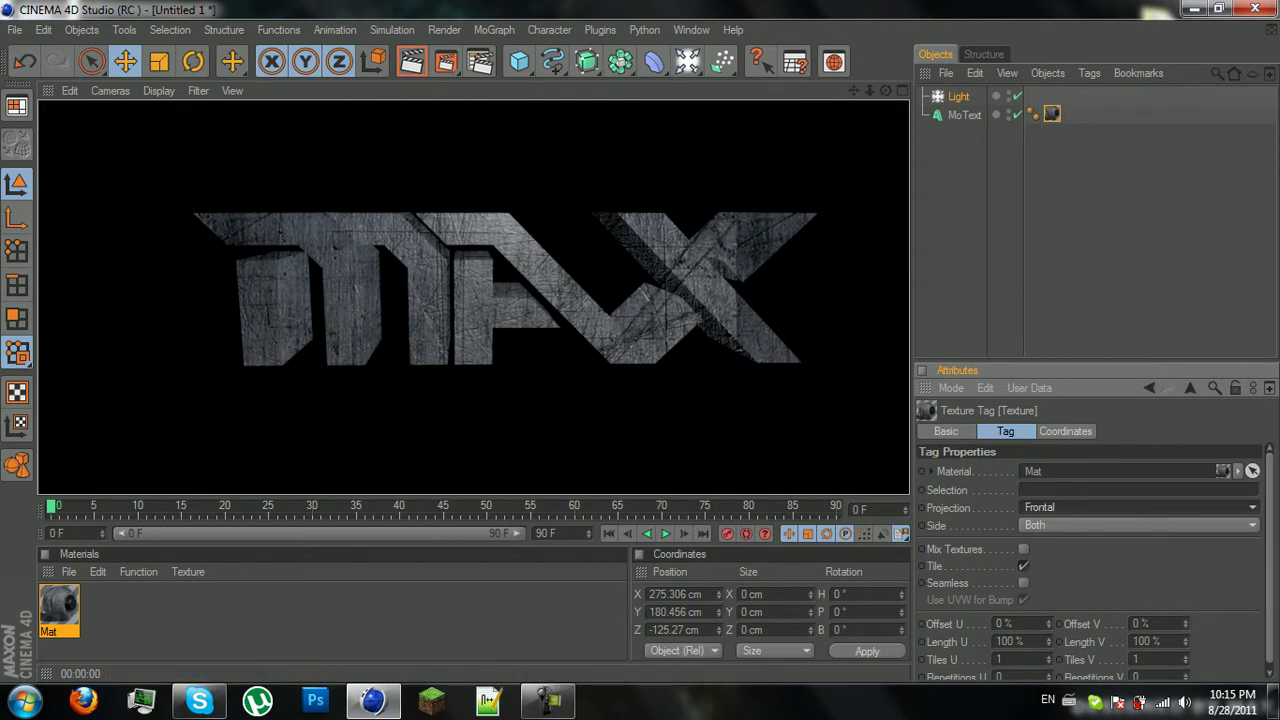
pyautogui.moveTo(886, 91); pyautogui.dragTo(886, 121)
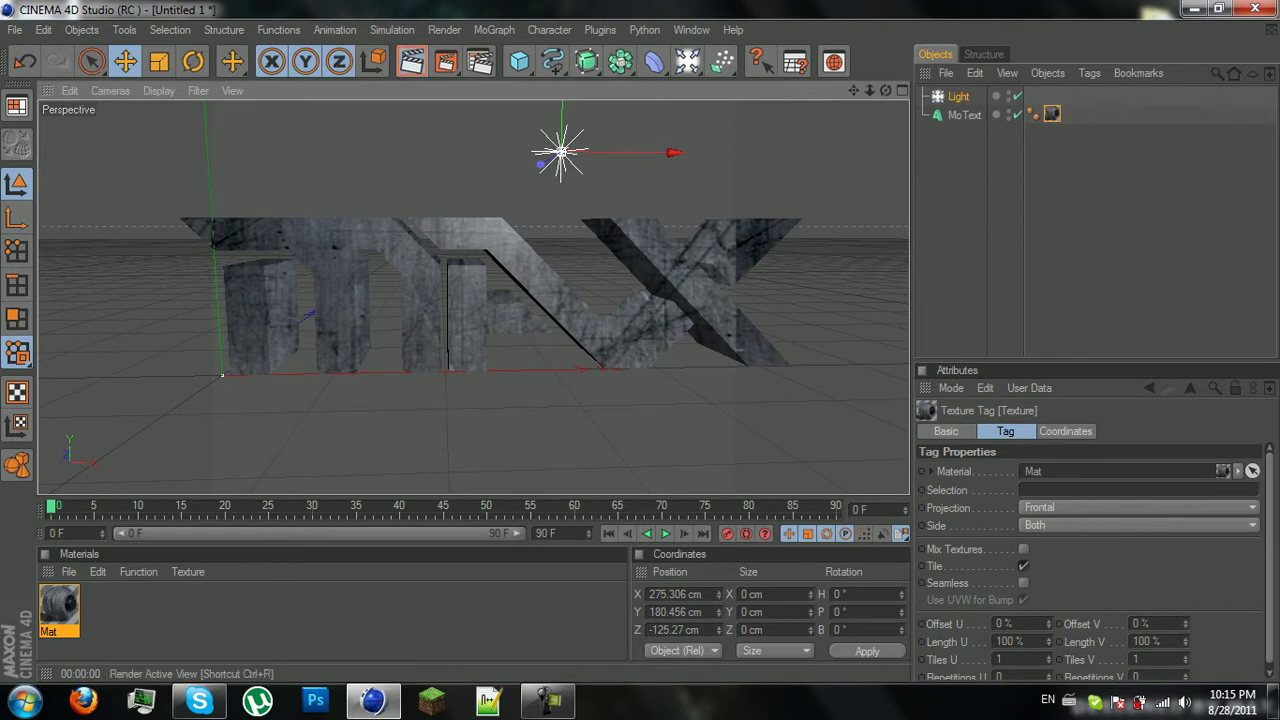
pyautogui.click(412, 61)
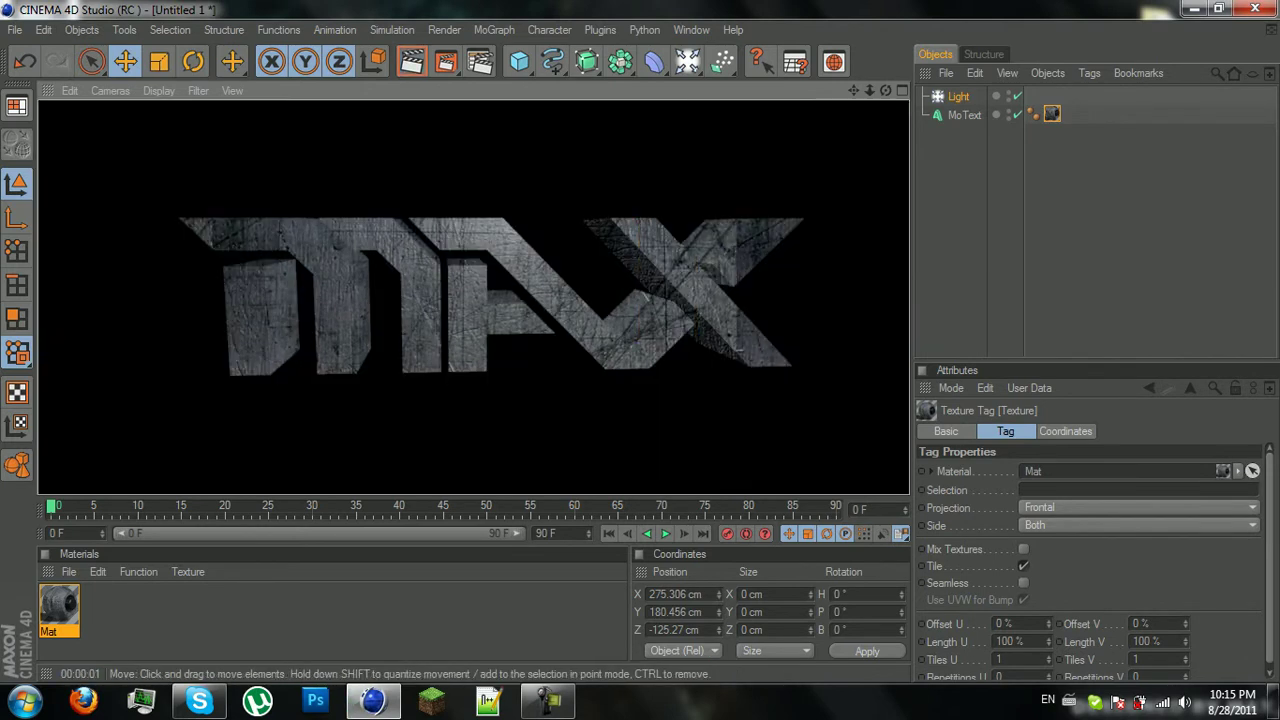
# - Return the texture tag's projection to Cubic, enable Seamless tiling, and render the view
pyautogui.click(1138, 507)
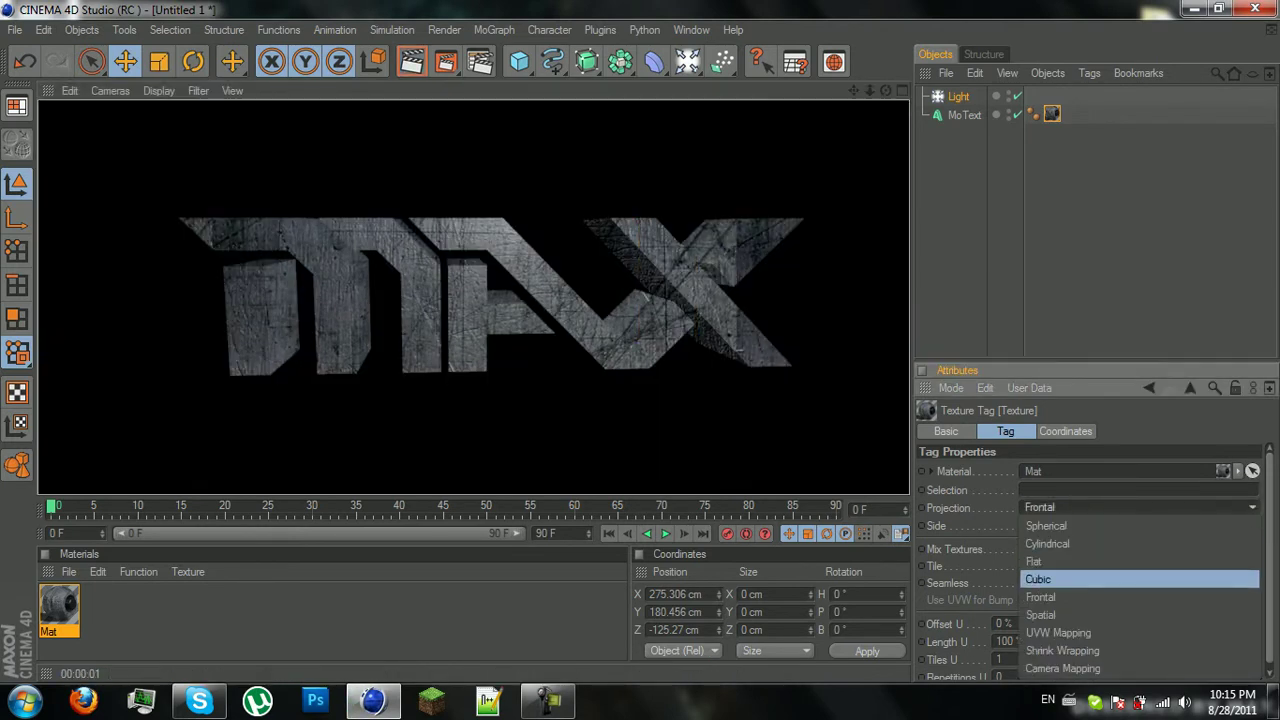
pyautogui.click(1040, 579)
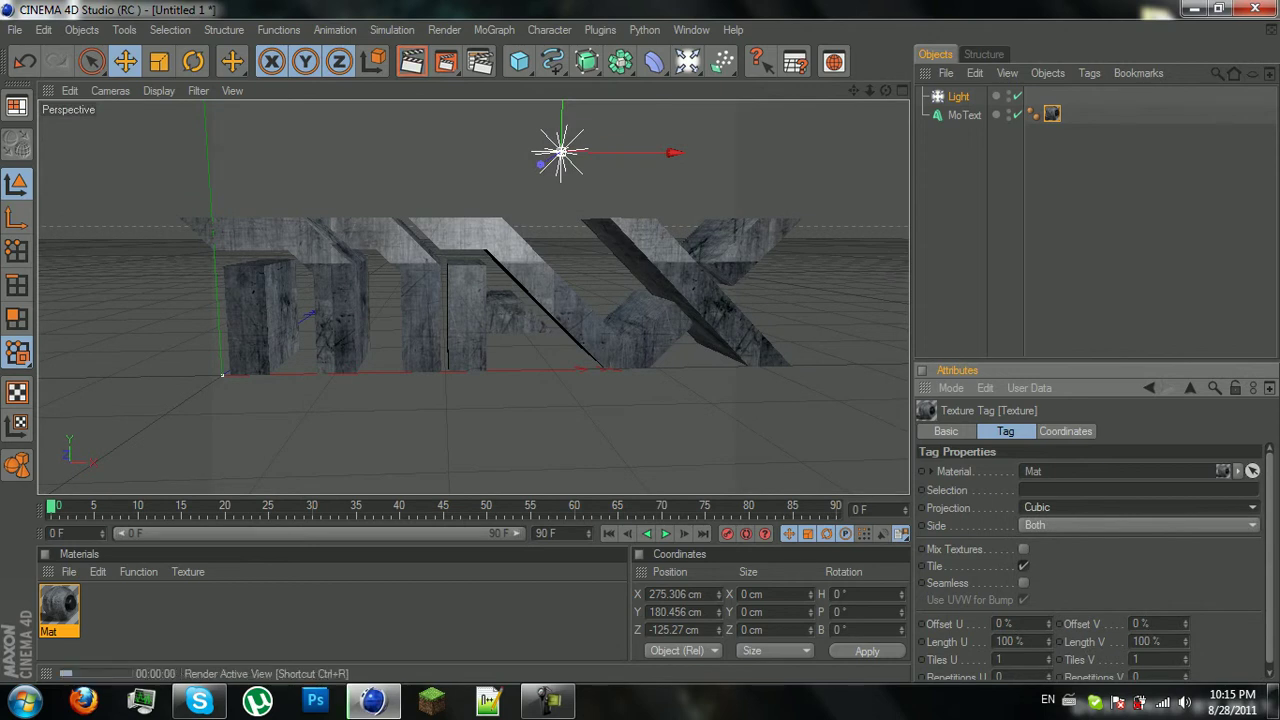
pyautogui.click(411, 62)
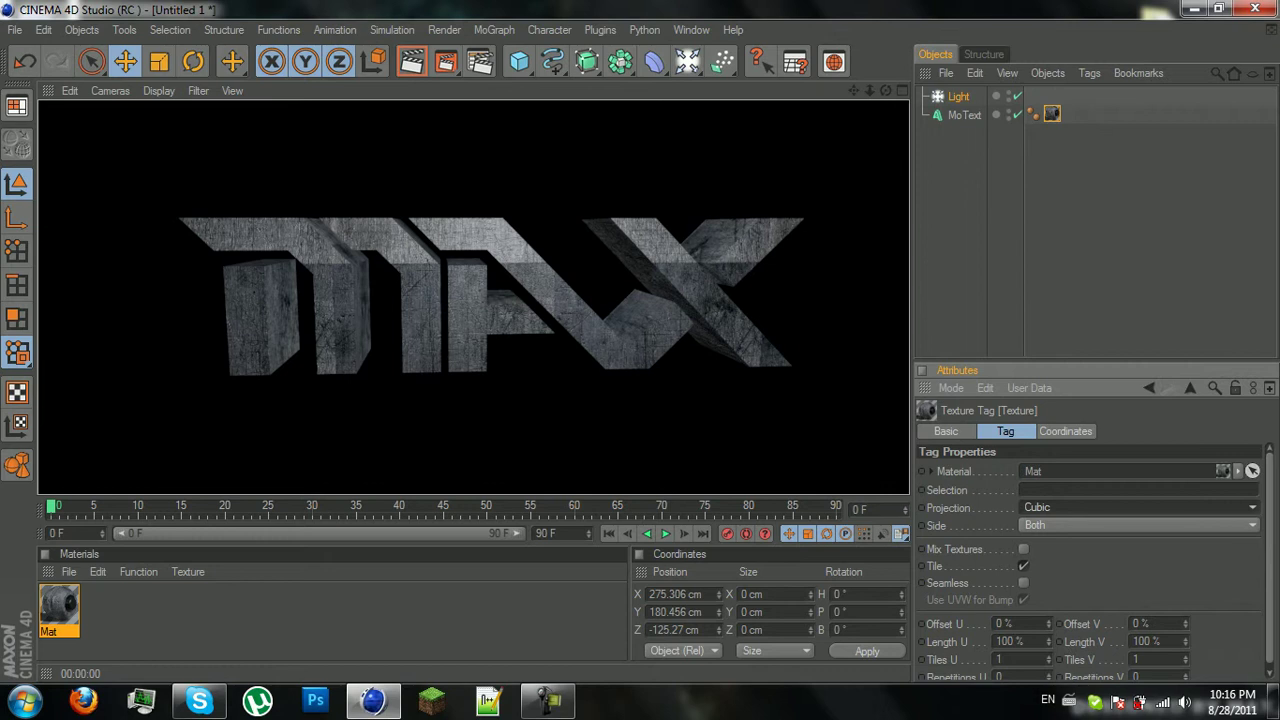
pyautogui.click(1023, 583)
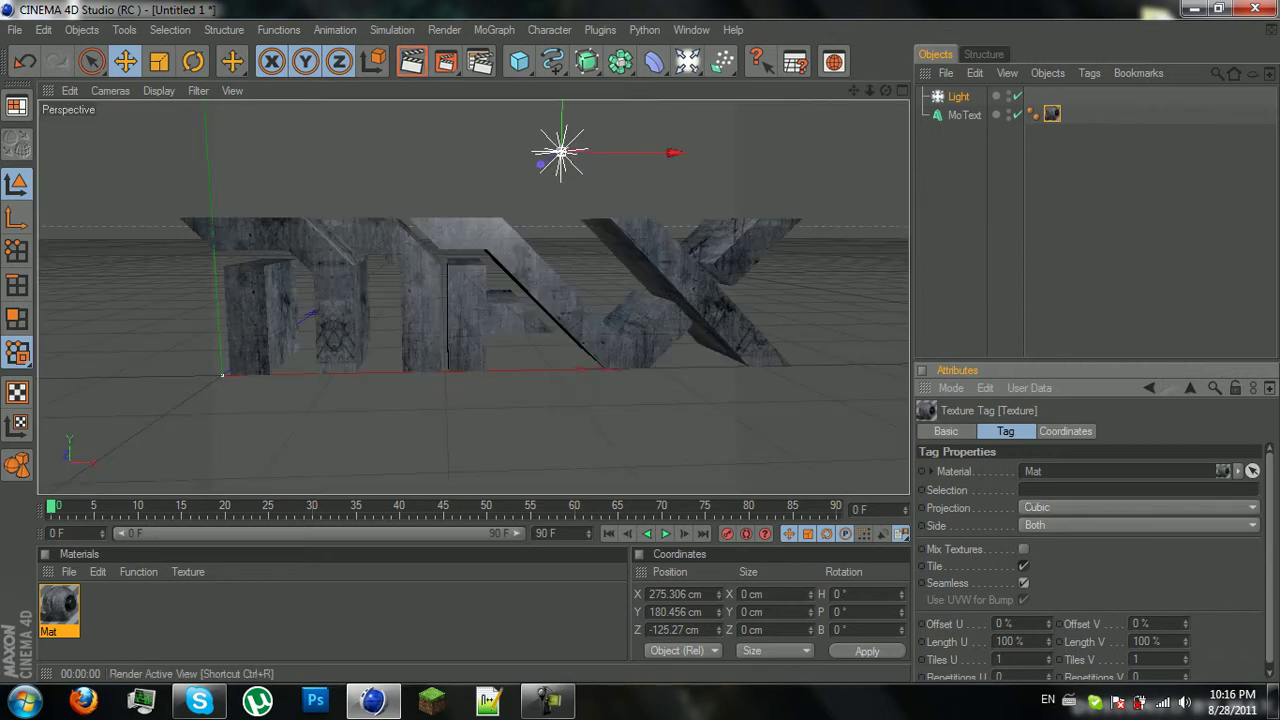
pyautogui.hotkey('ctrl', 'r')
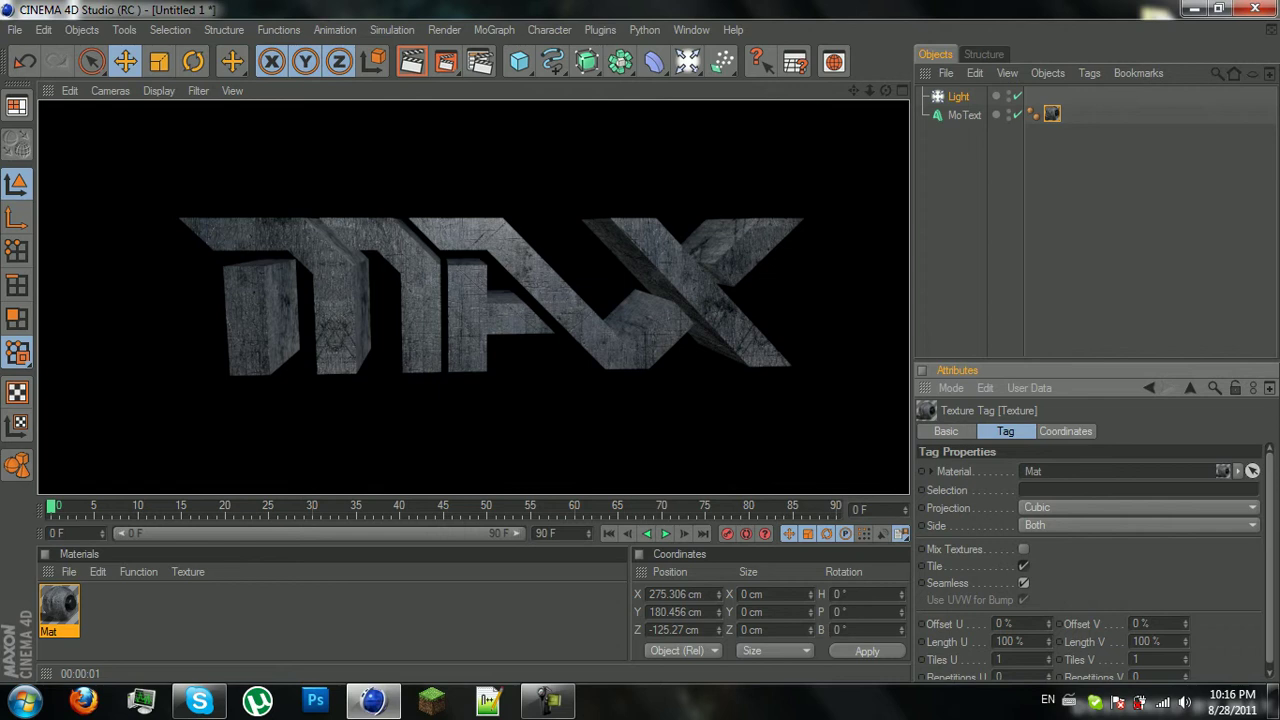
# - Try shifting the MoText texture along U and reset the texture tag's Offset U to 0 %
pyautogui.moveTo(1048, 624); pyautogui.dragTo(1048, 532)
pyautogui.moveTo(1097, 623); pyautogui.dragTo(1068, 623)
pyautogui.doubleClick(1019, 624)
pyautogui.write('0')
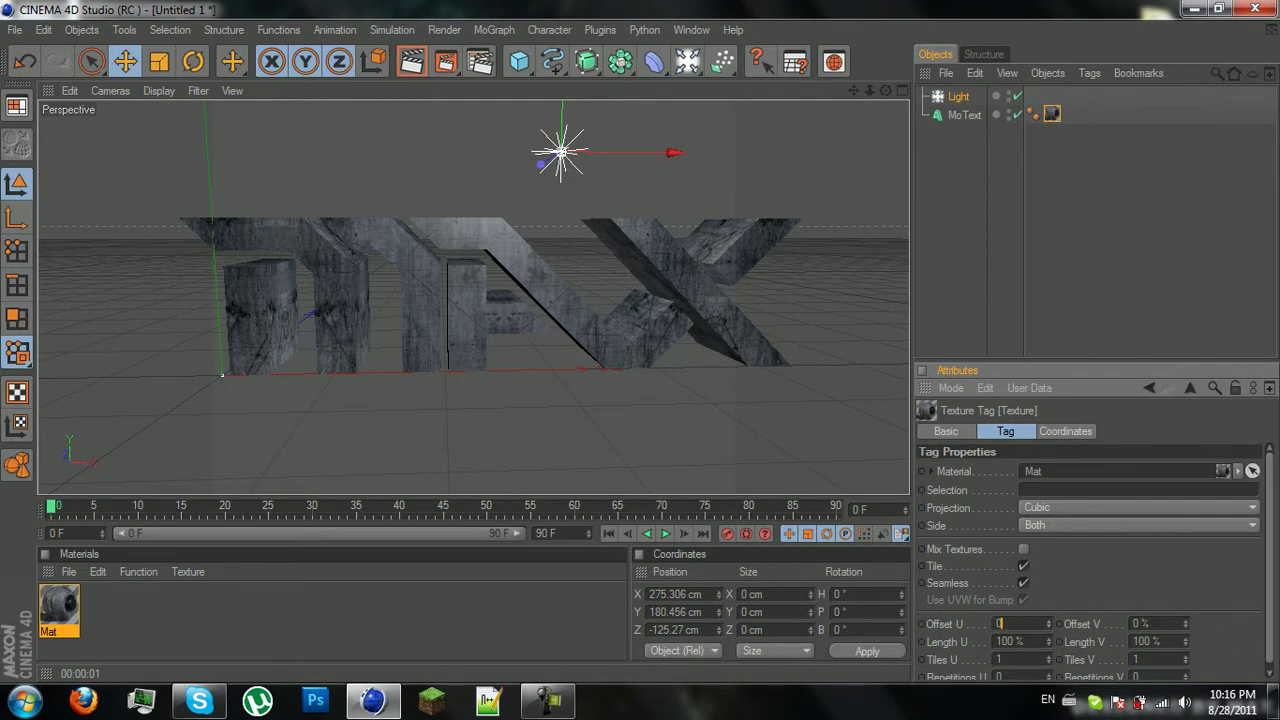
pyautogui.press('Return')
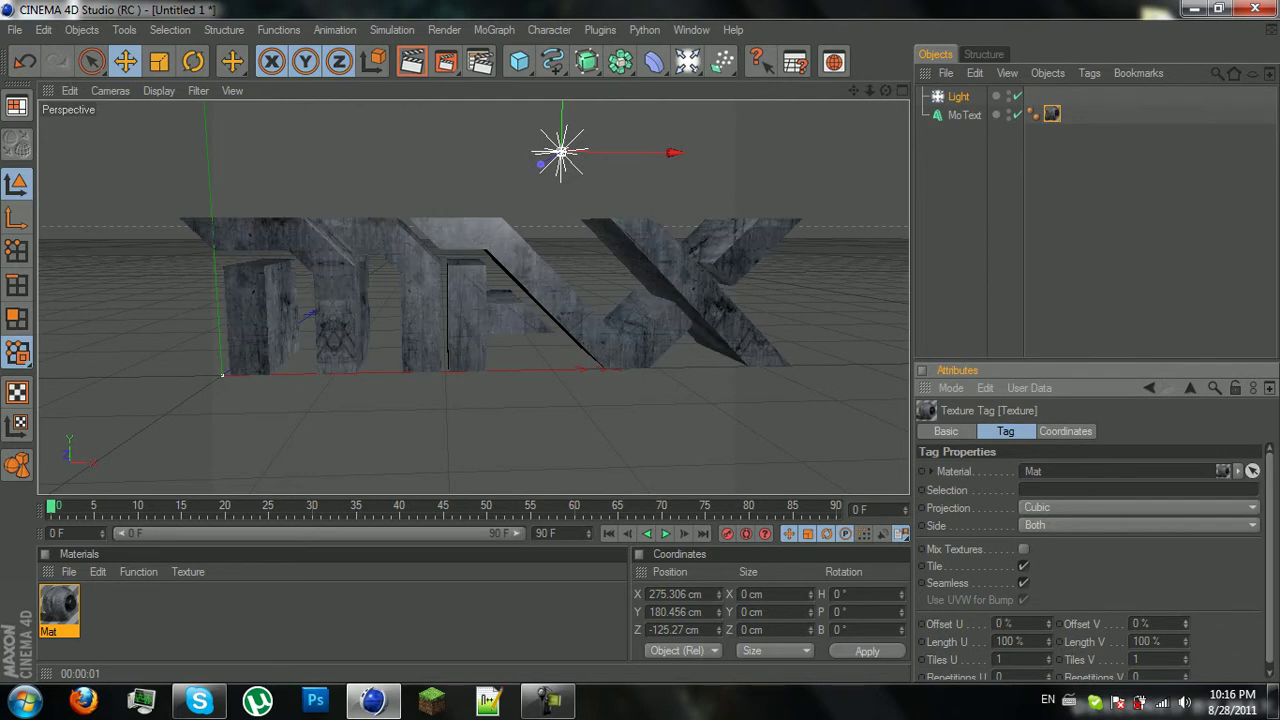
# - Set the MoText texture tag's Offset V to 620 % and render the text from the current and a slightly wider framing
pyautogui.moveTo(1186, 623)
pyautogui.mouseDown()
pyautogui.moveTo(1186, 600)
pyautogui.moveTo(1194, 623)
pyautogui.moveTo(1173, 623)
pyautogui.moveTo(1185, 623)
pyautogui.mouseUp()
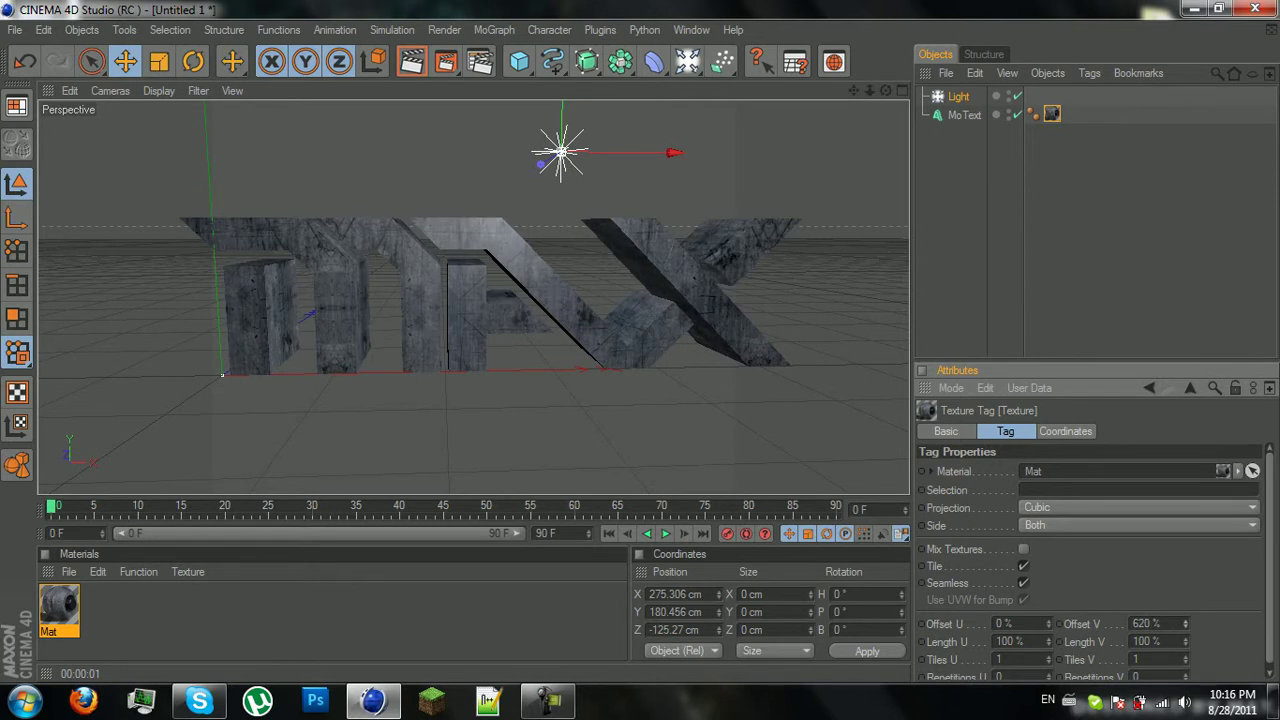
pyautogui.hotkey('ctrl', 'r')
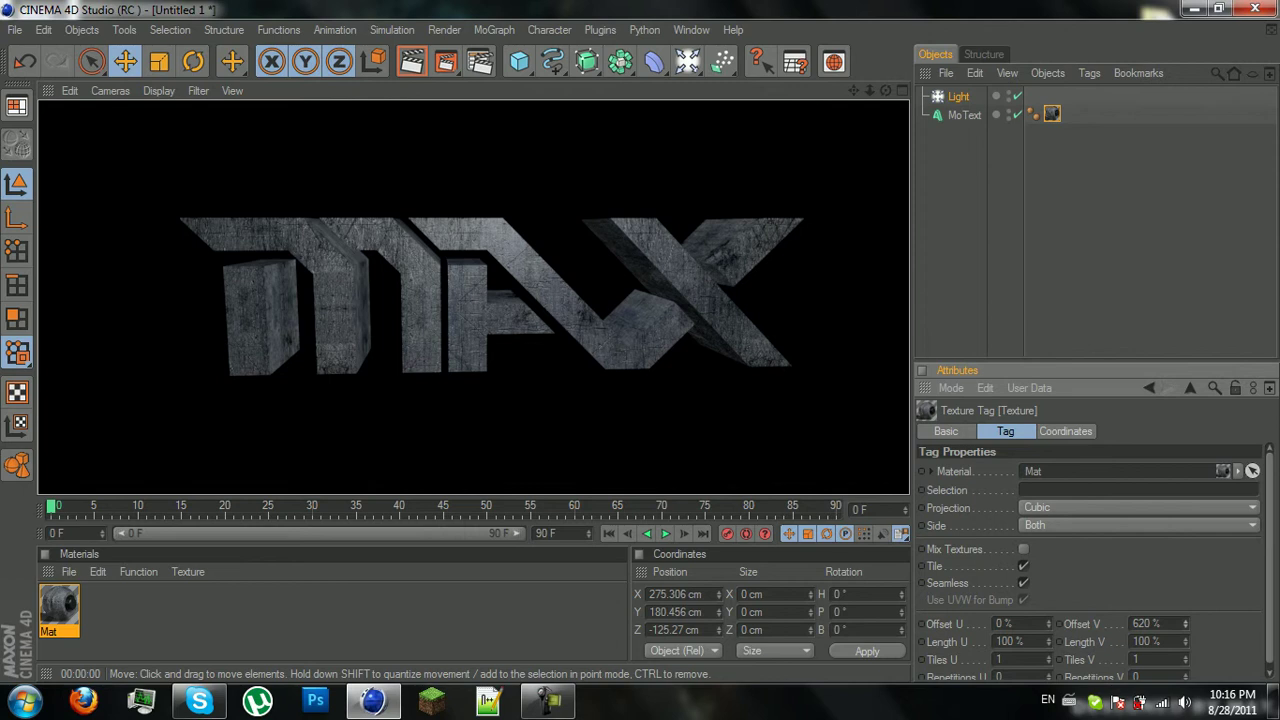
pyautogui.click(853, 91)
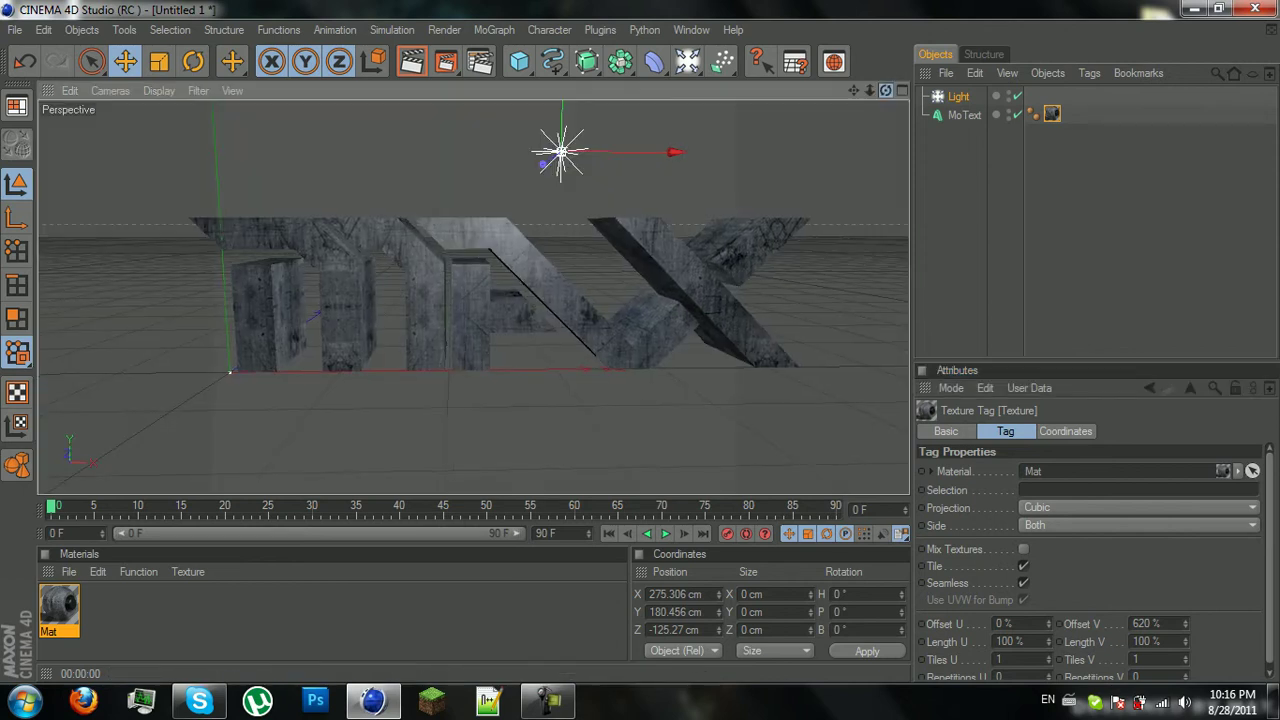
pyautogui.moveTo(853, 91); pyautogui.dragTo(821, 80)
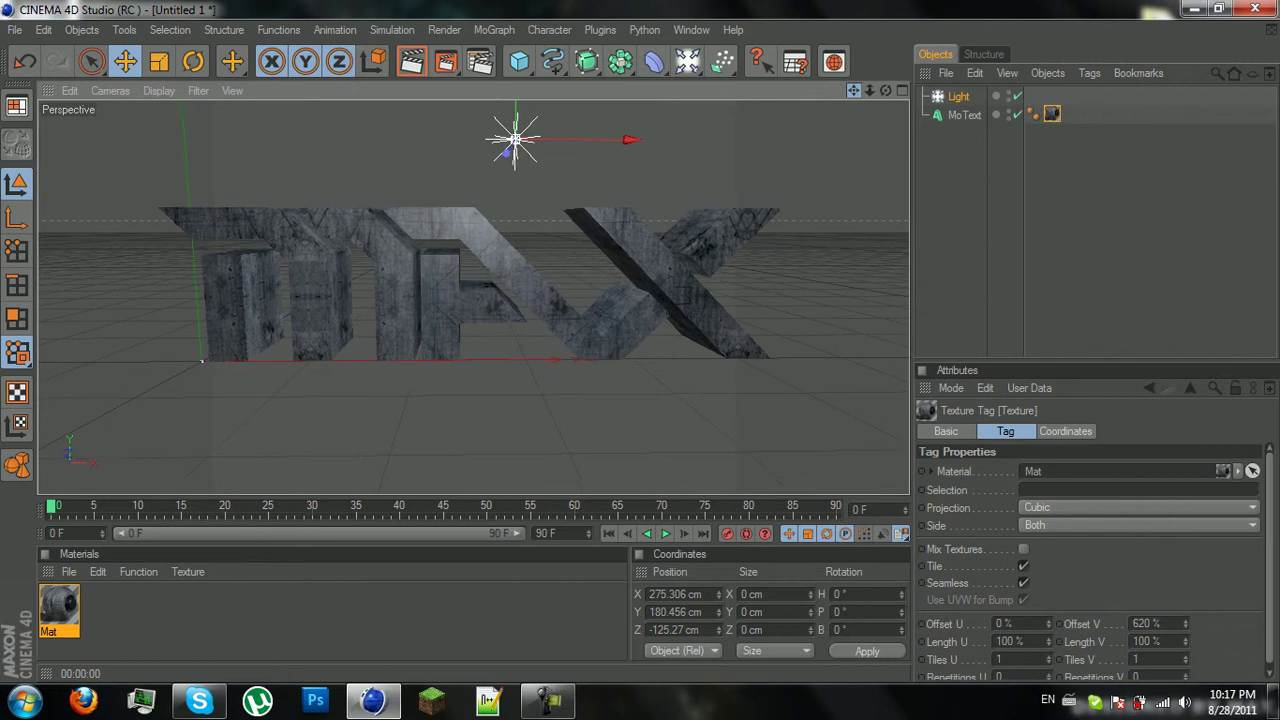
pyautogui.scroll(-1, 474, 297)
pyautogui.scroll(-1, 474, 297)
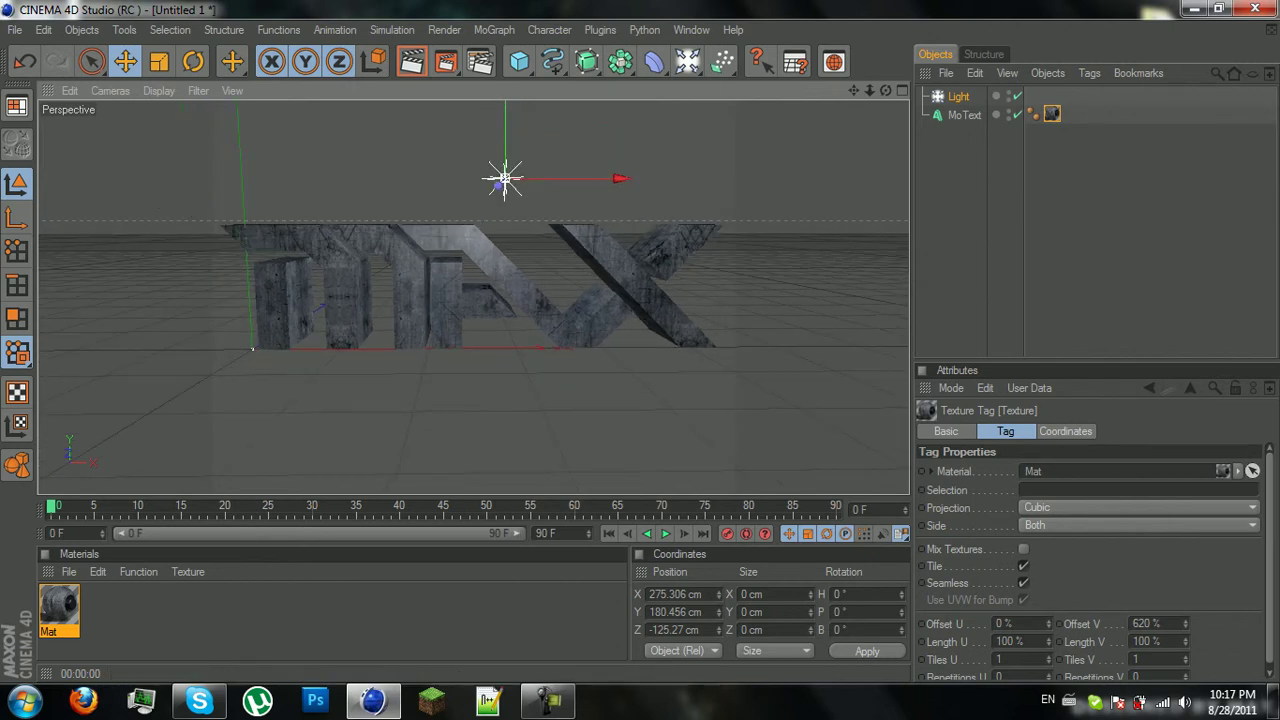
pyautogui.moveTo(853, 91); pyautogui.dragTo(858, 91)
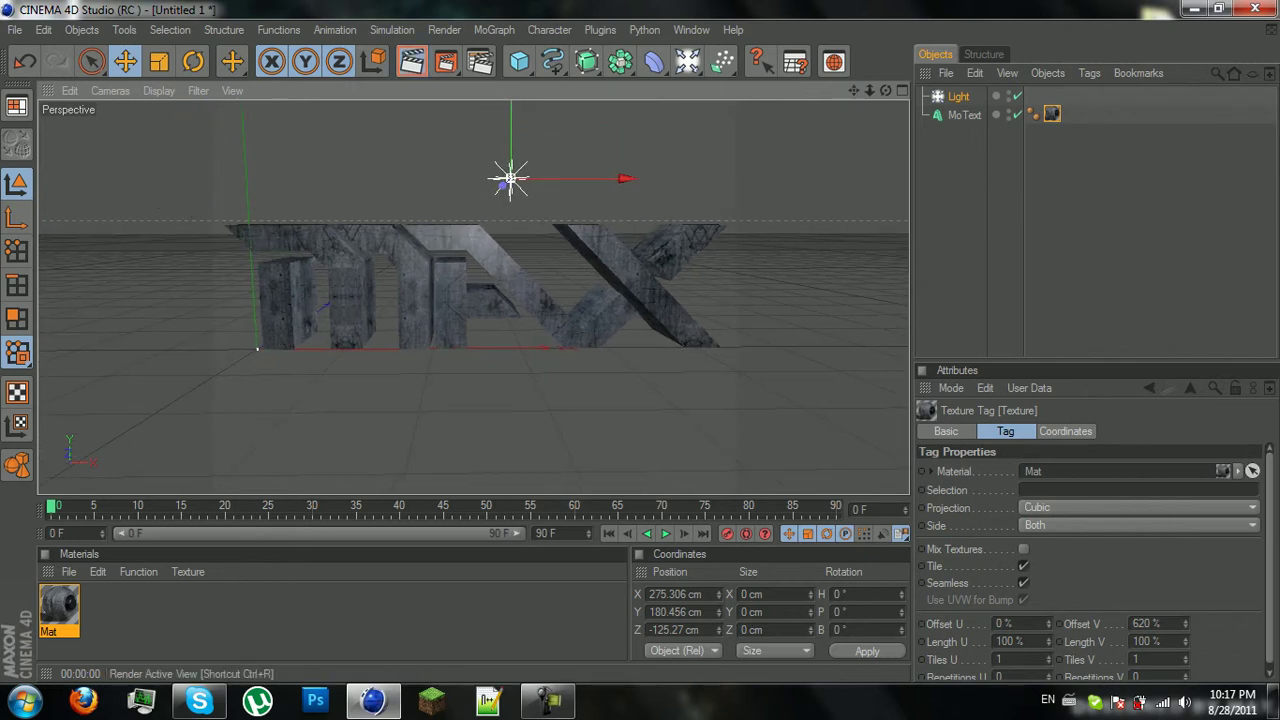
pyautogui.click(411, 61)
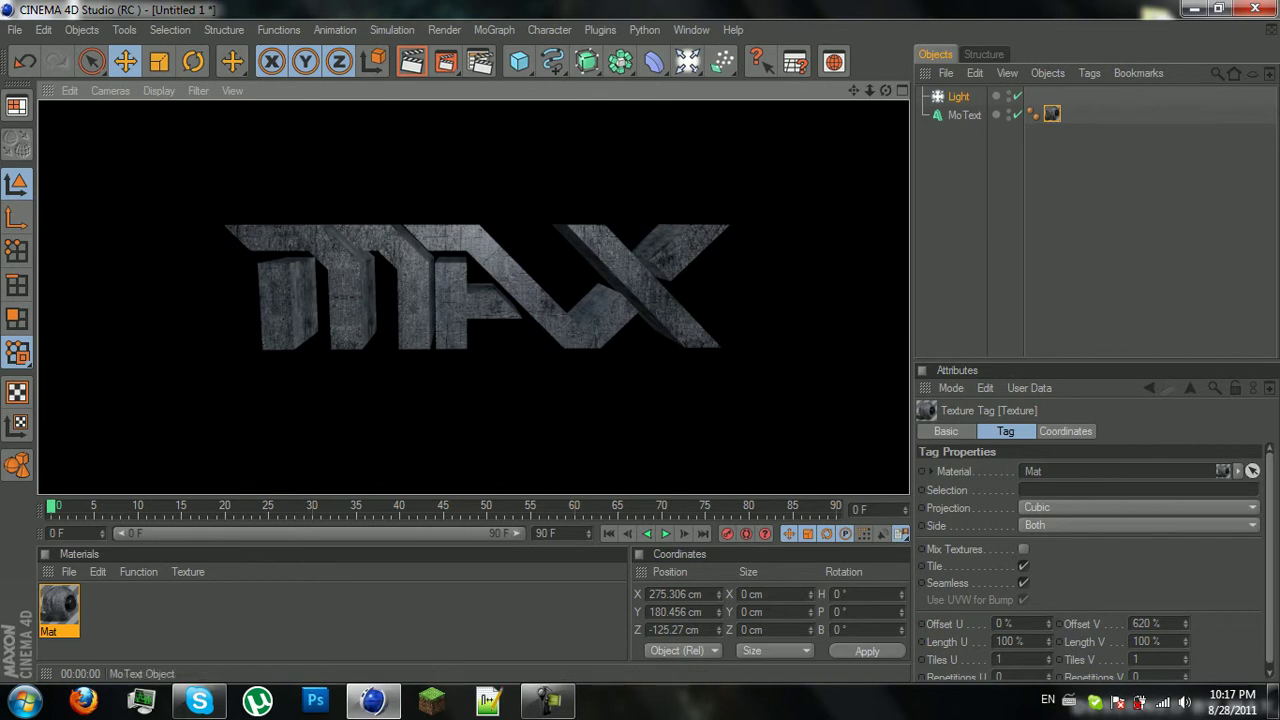
# - Set both the start and end caps of the MoText object to Fillet Cap and render the view
pyautogui.click(964, 115)
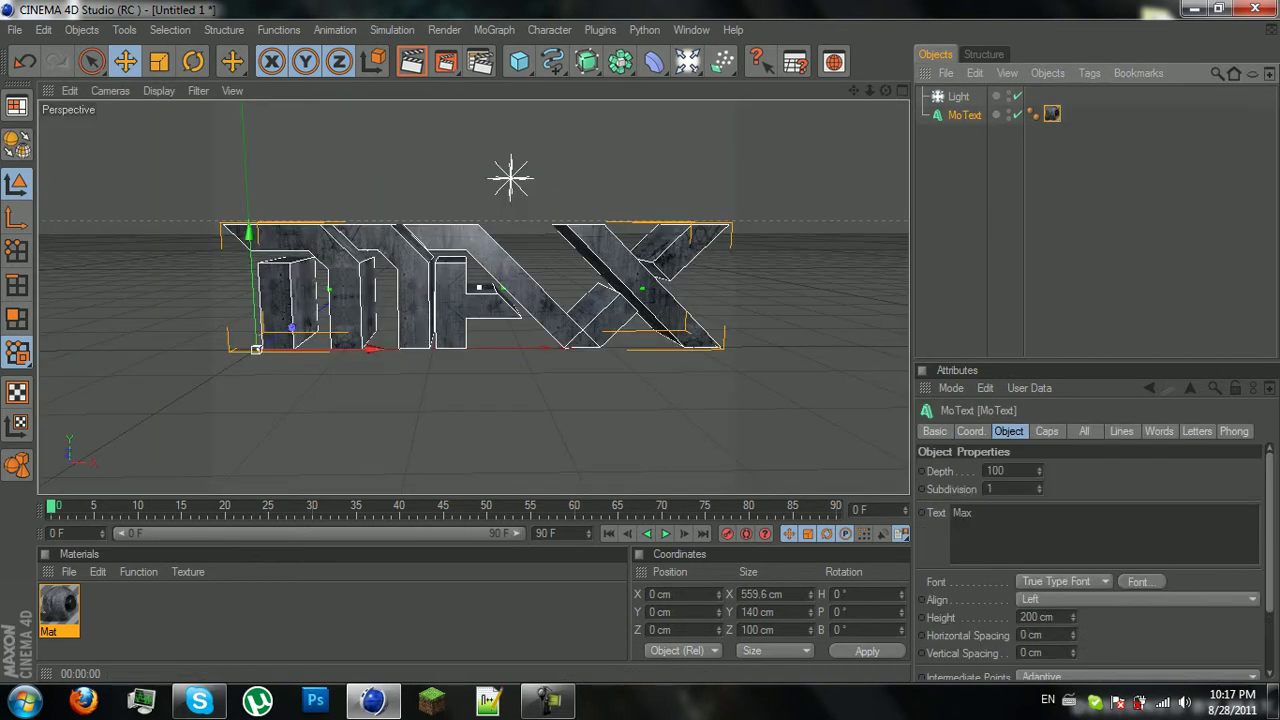
pyautogui.click(1046, 431)
pyautogui.click(1058, 470)
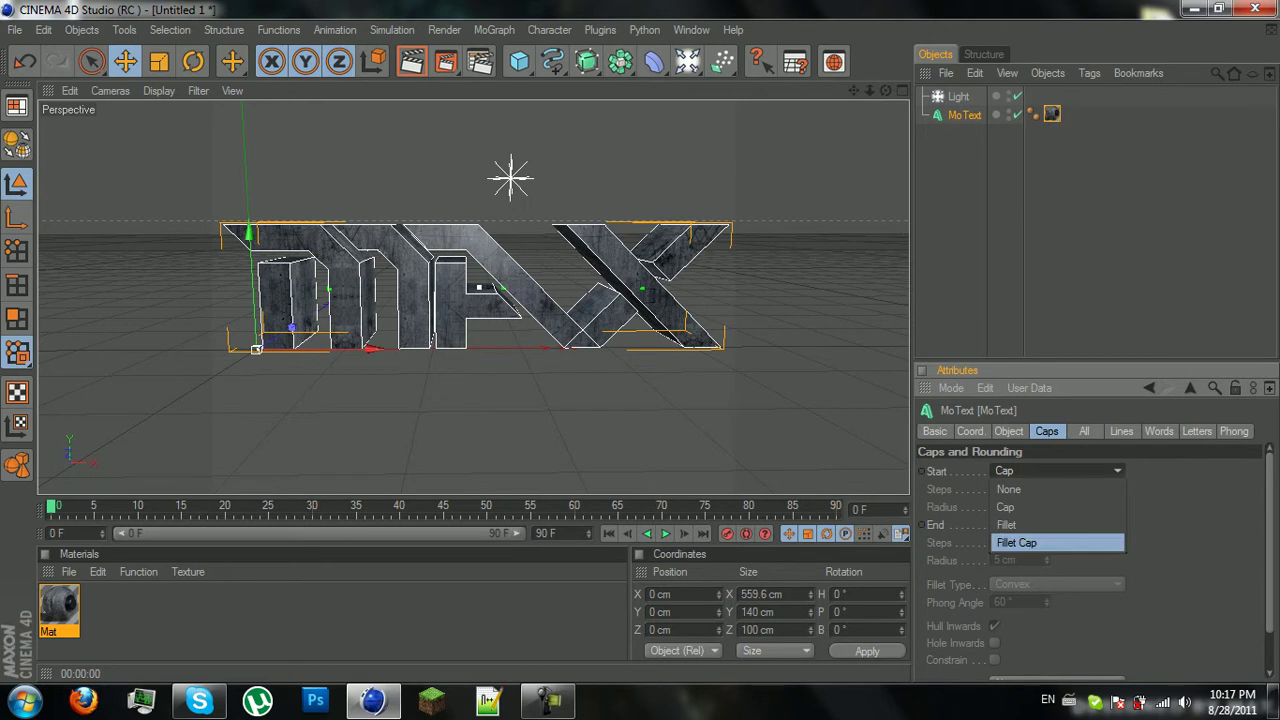
pyautogui.click(1058, 541)
pyautogui.click(1058, 524)
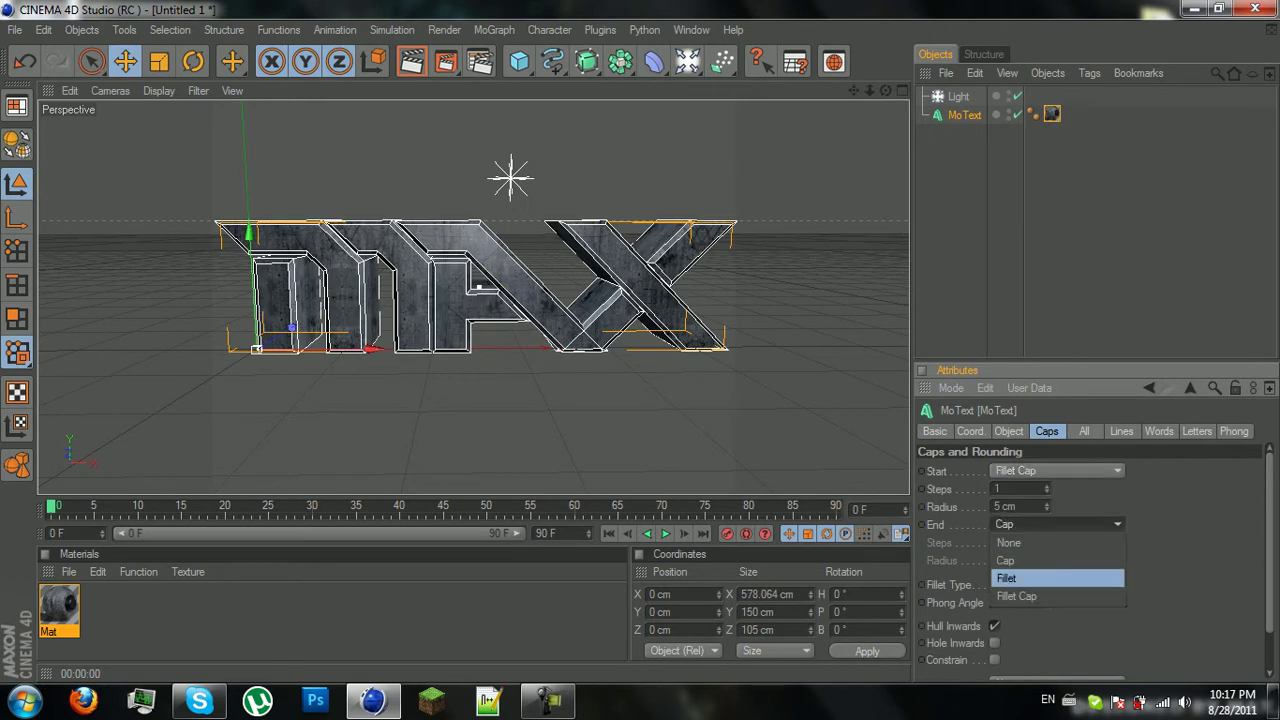
pyautogui.click(1058, 594)
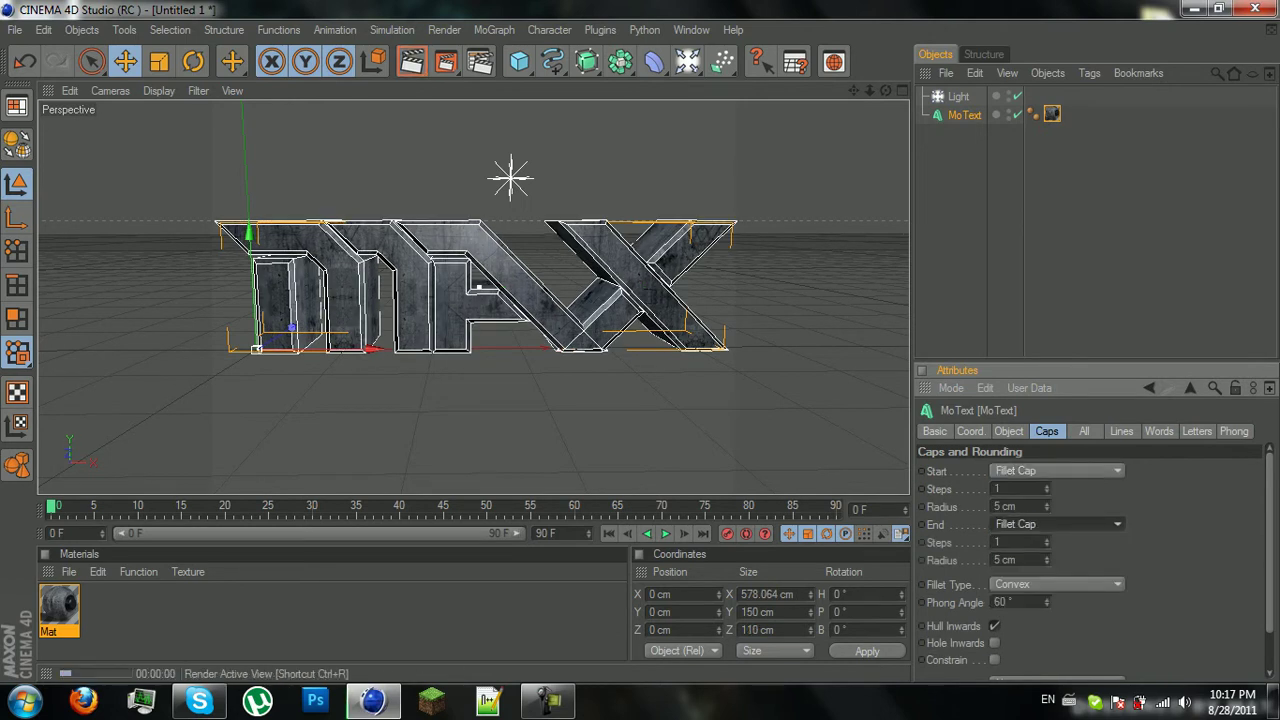
pyautogui.hotkey('ctrl', 'r')
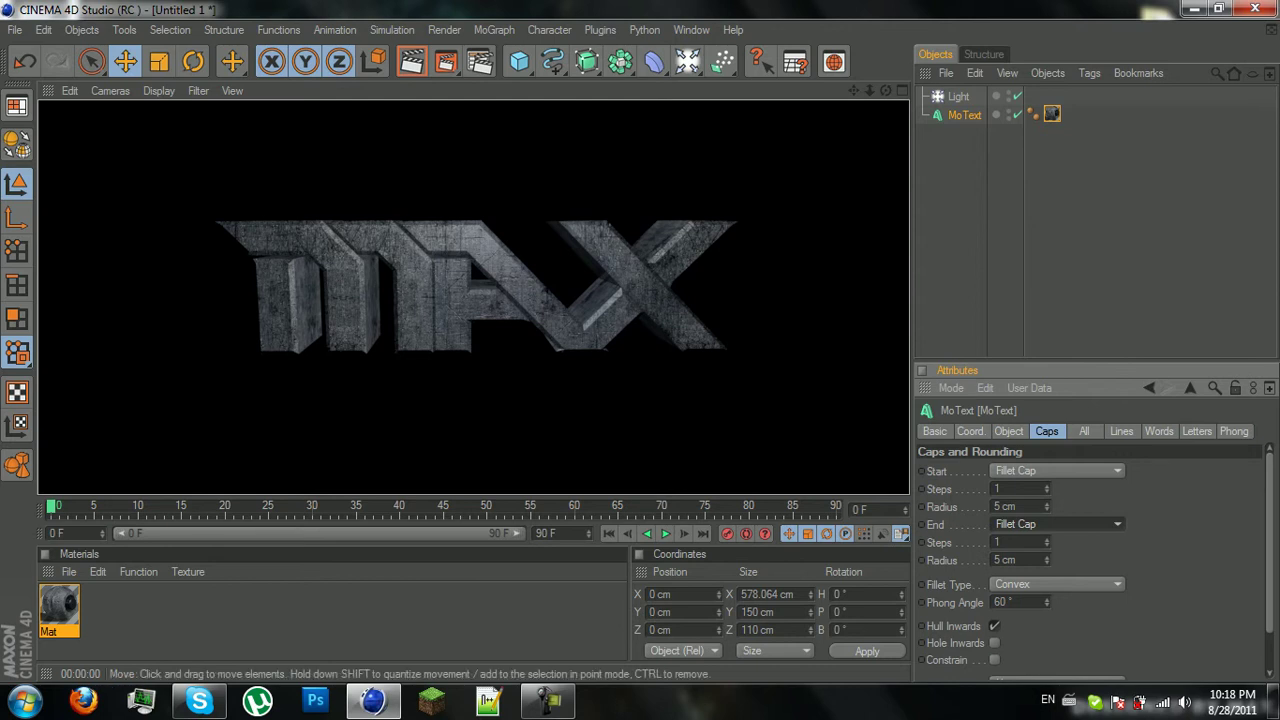
pyautogui.scroll(-3, 478, 289)
pyautogui.scroll(1, 478, 289)
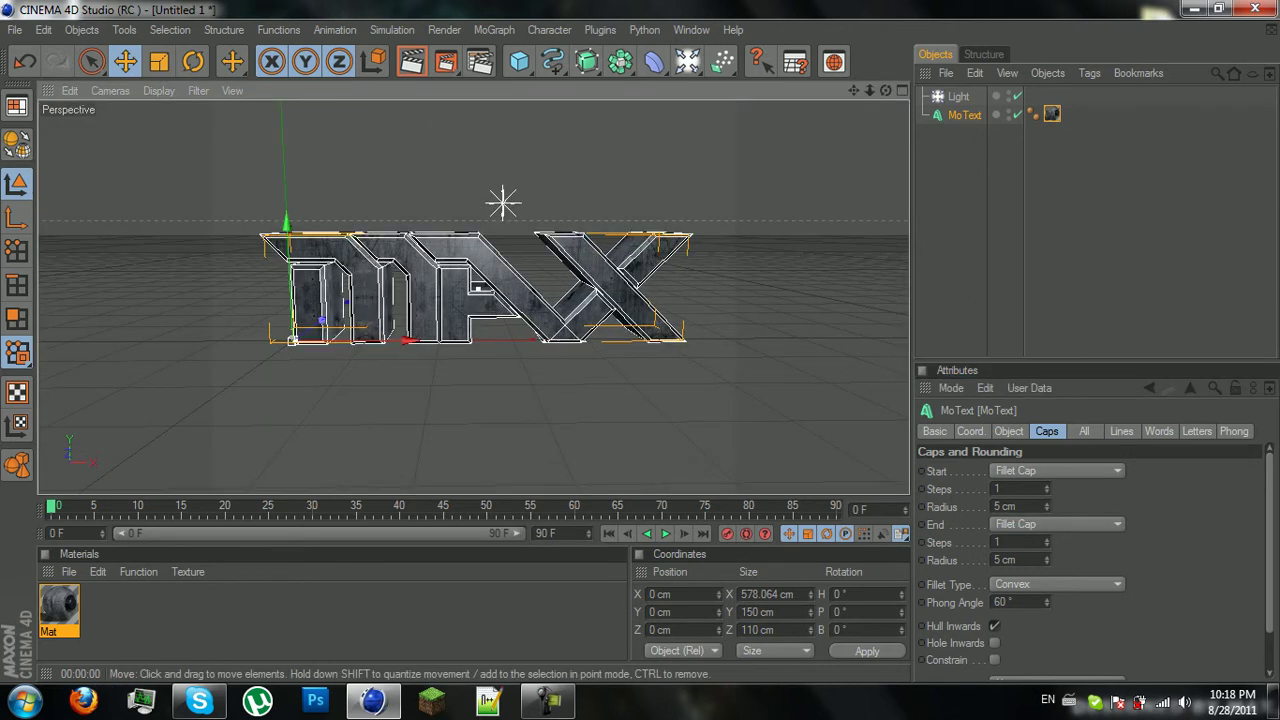
pyautogui.scroll(1, 478, 289)
pyautogui.moveTo(853, 90); pyautogui.dragTo(846, 50)
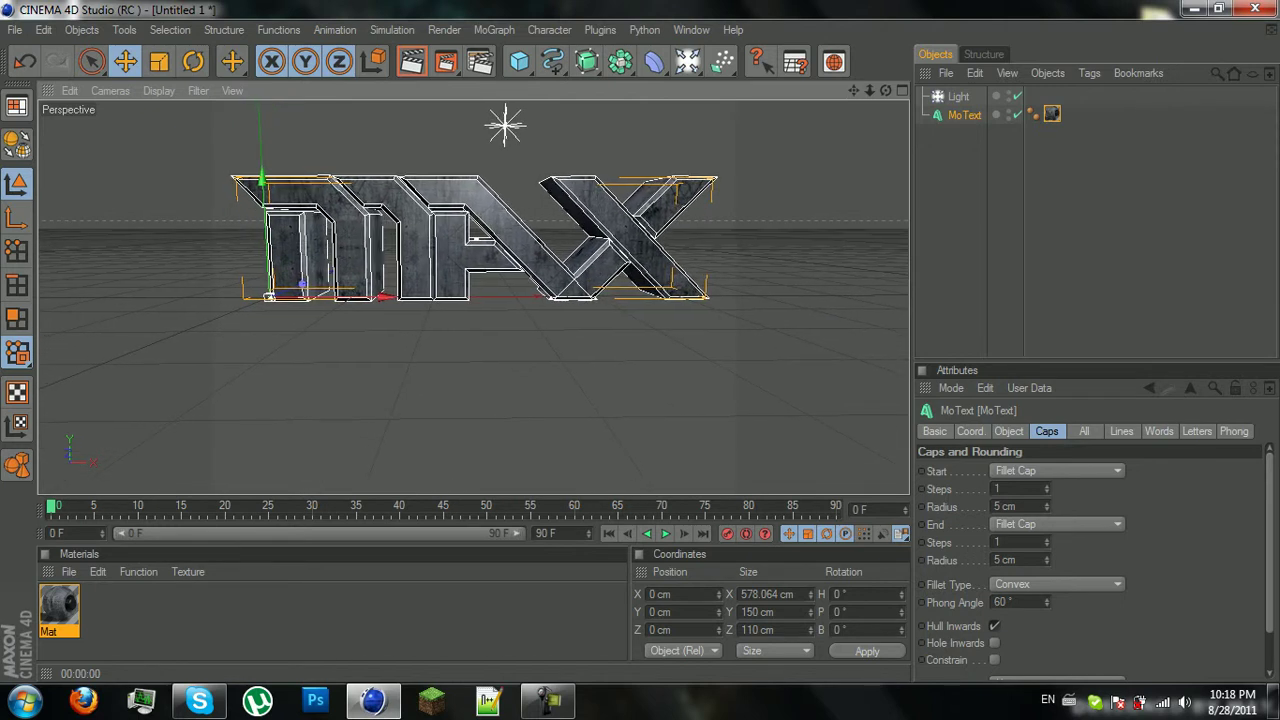